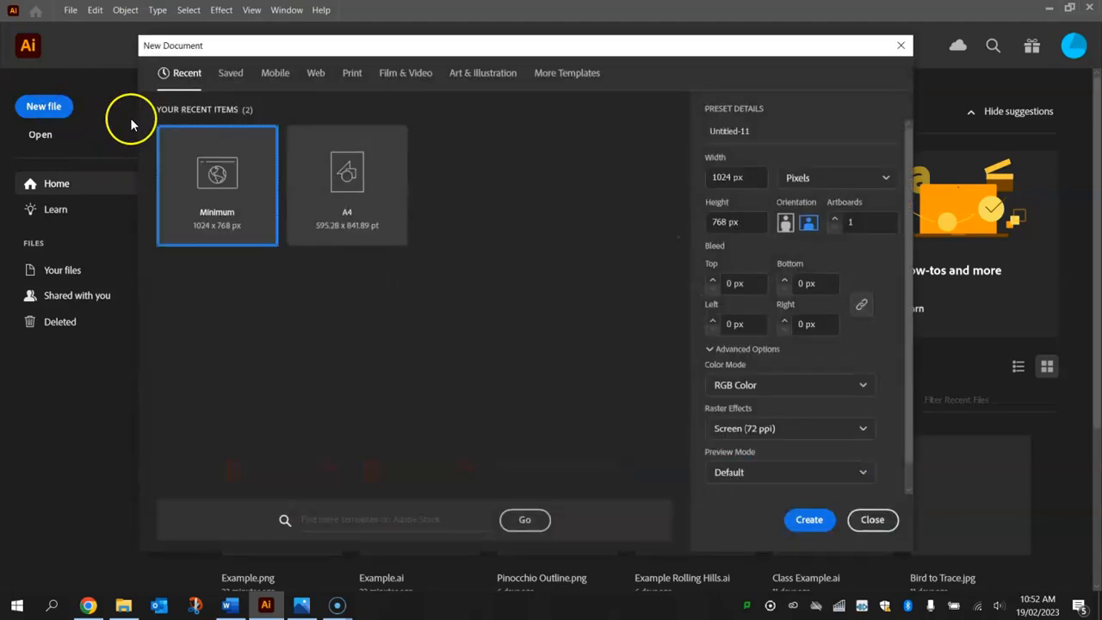
Create a new web document from the Minimum preset at 1024 x 768 px
click(315, 73)
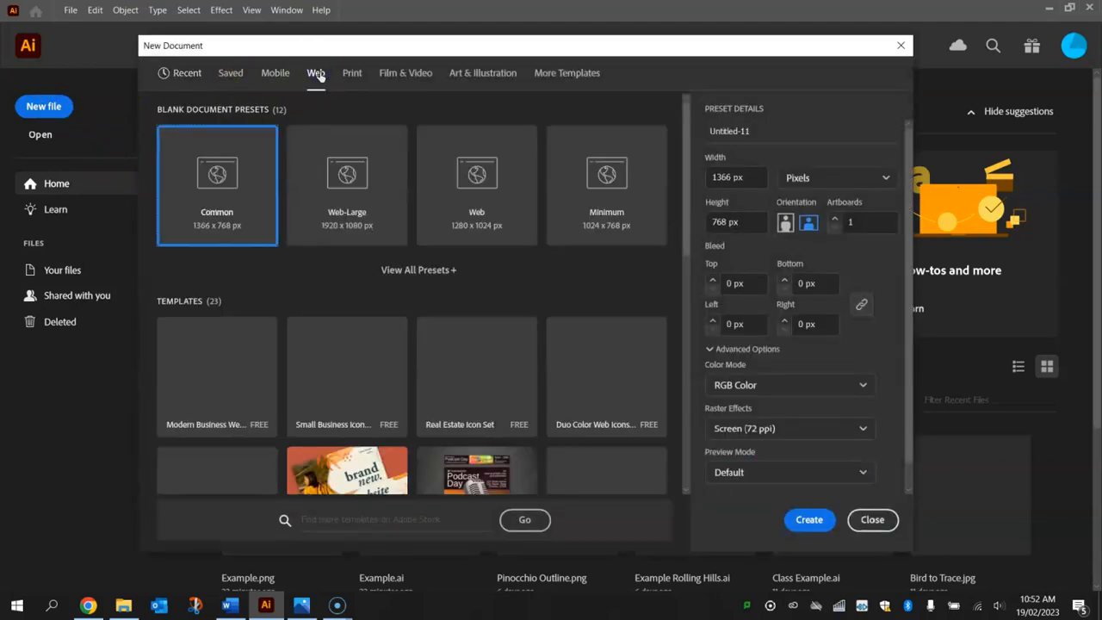
click(607, 153)
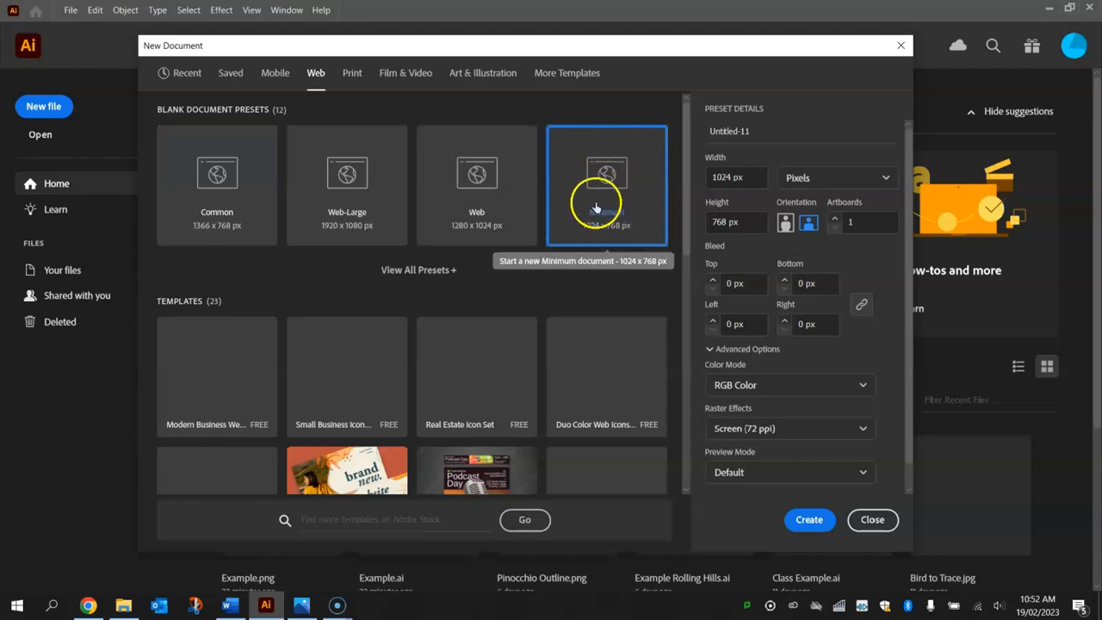
click(820, 520)
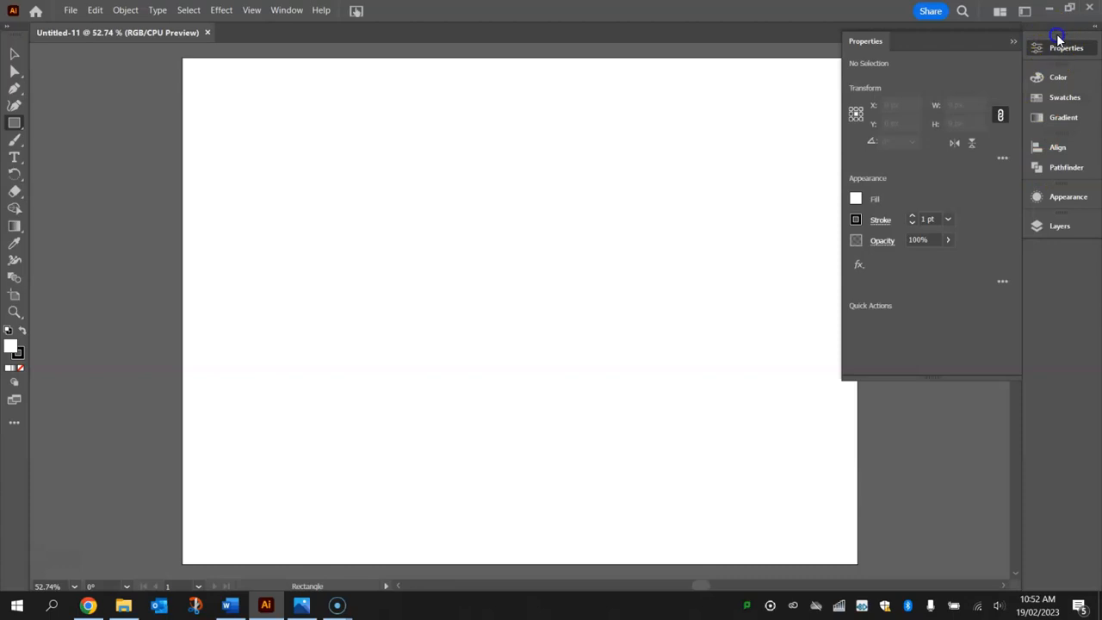
click(1058, 40)
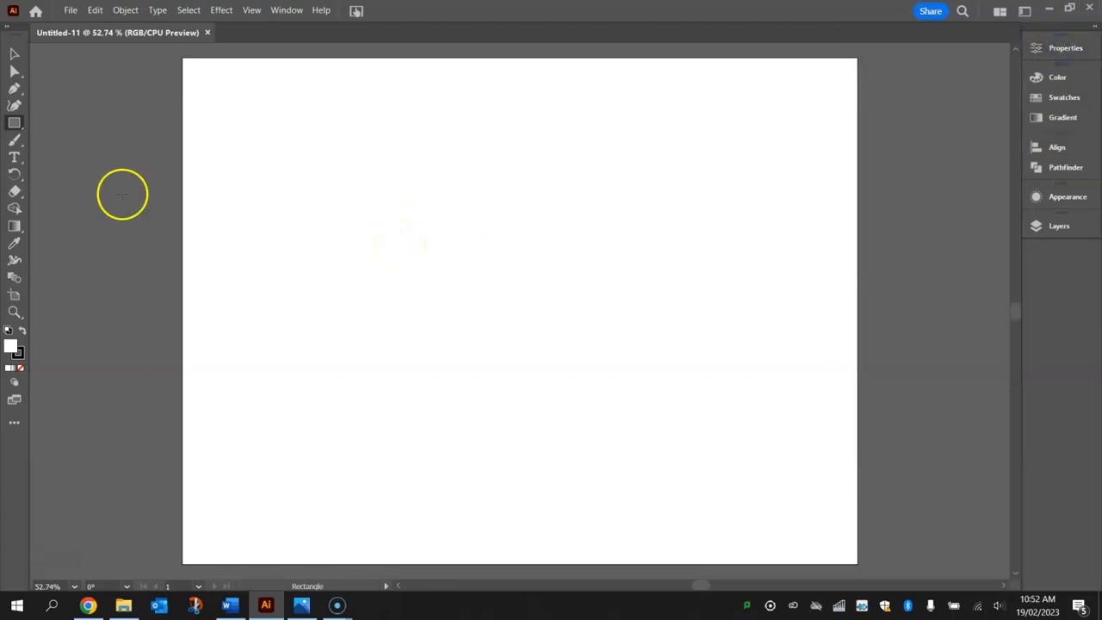
Draw a rectangle covering the whole artboard with a dark blue fill and no stroke
drag(11, 128, 61, 123)
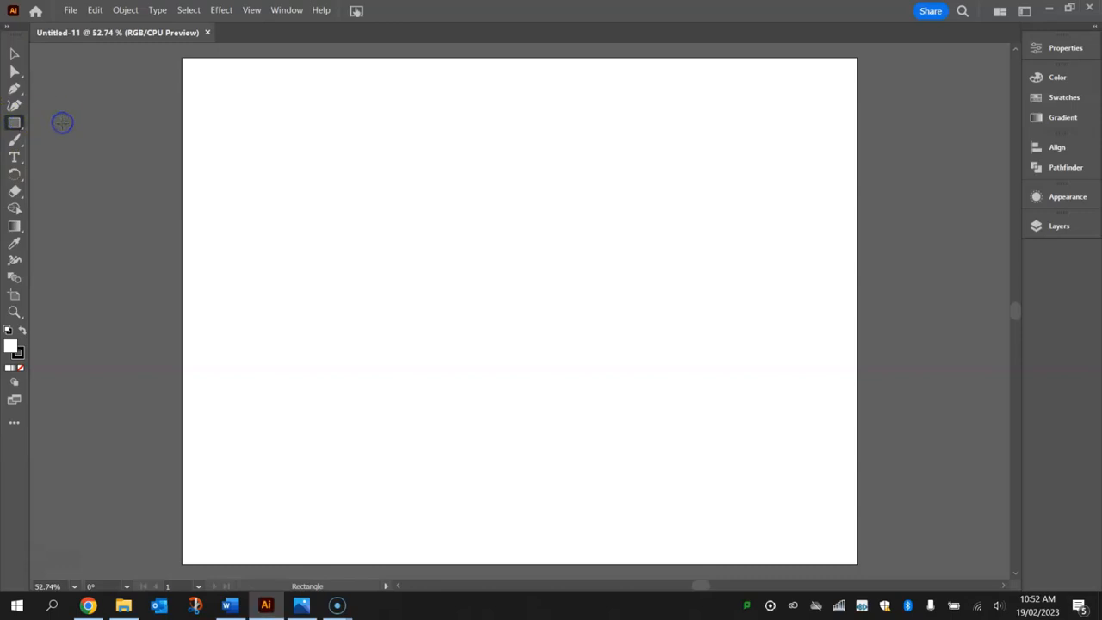
click(1064, 47)
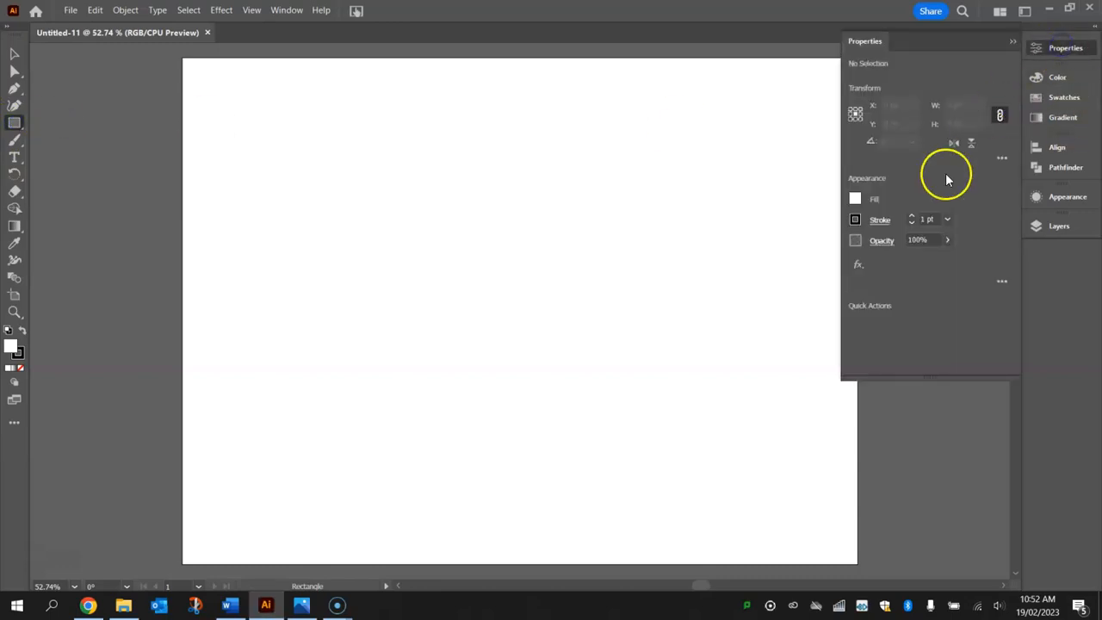
click(856, 199)
click(809, 259)
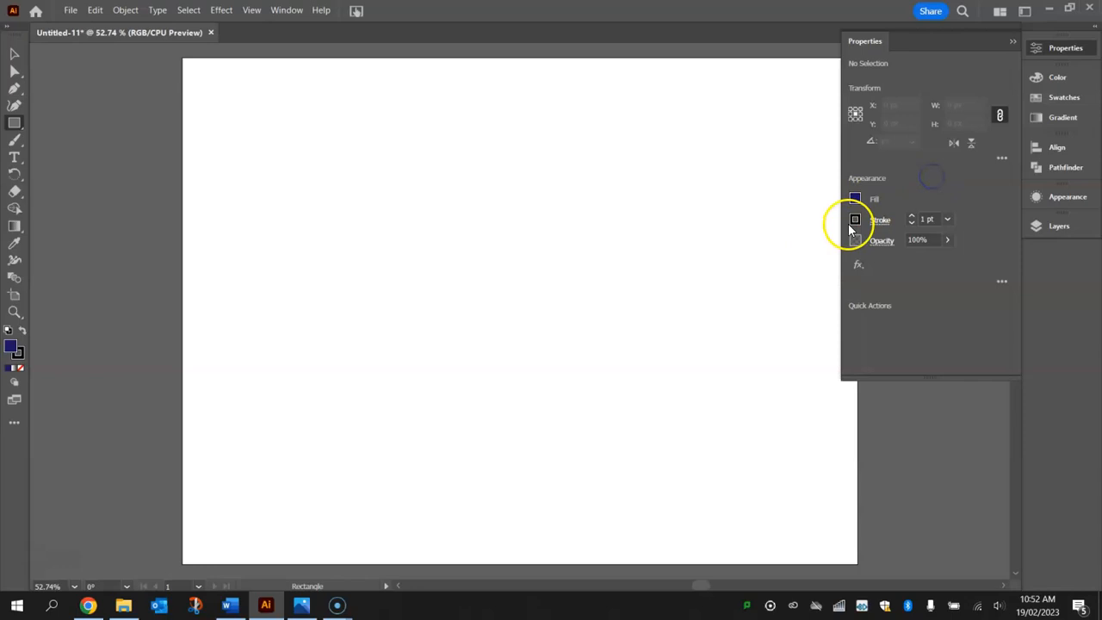
click(855, 221)
click(698, 270)
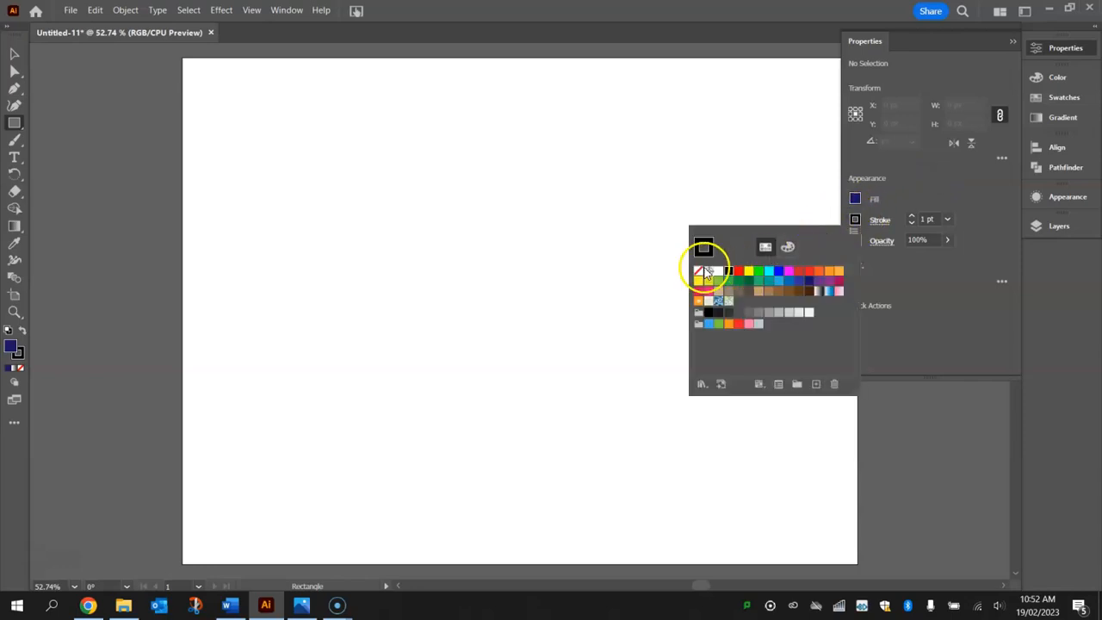
click(1051, 51)
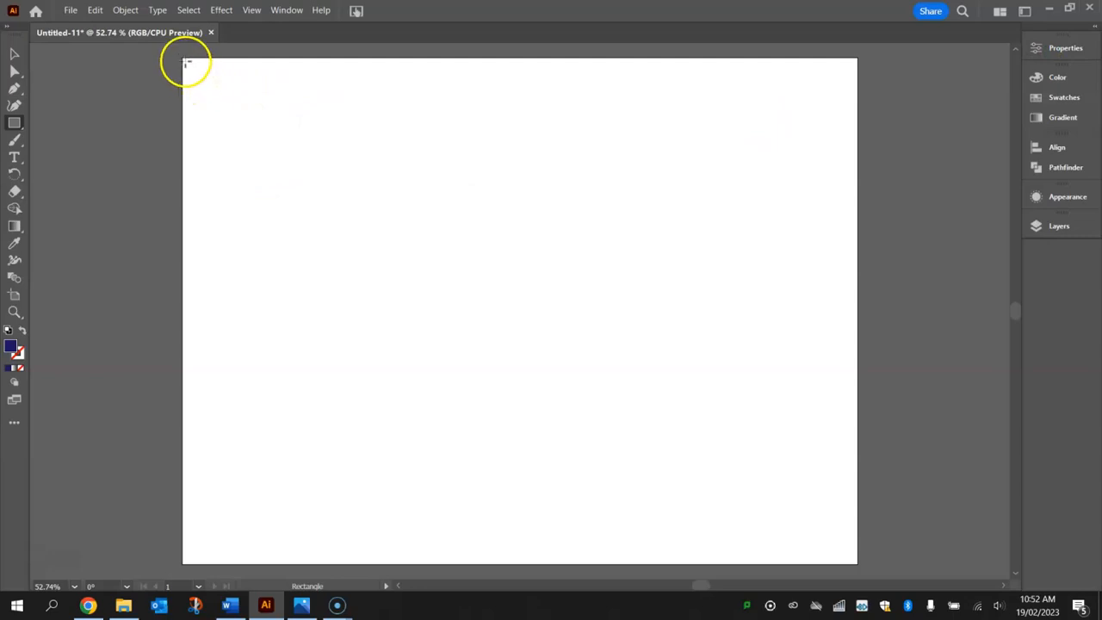
drag(182, 57, 856, 563)
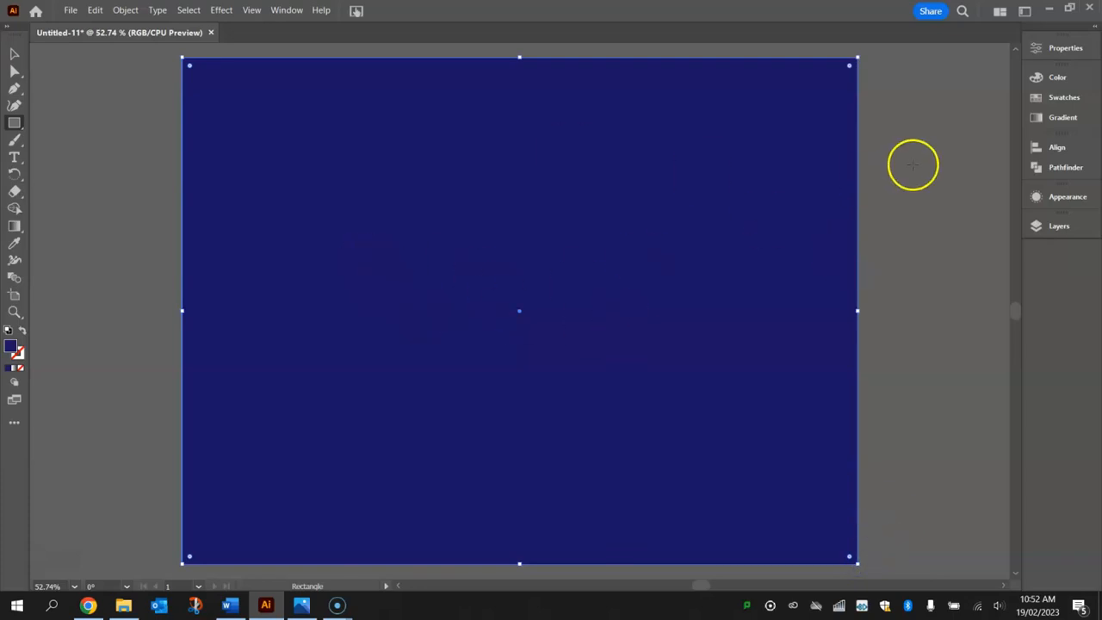
Apply a radial gradient fill to the artboard-sized rectangle
click(1086, 118)
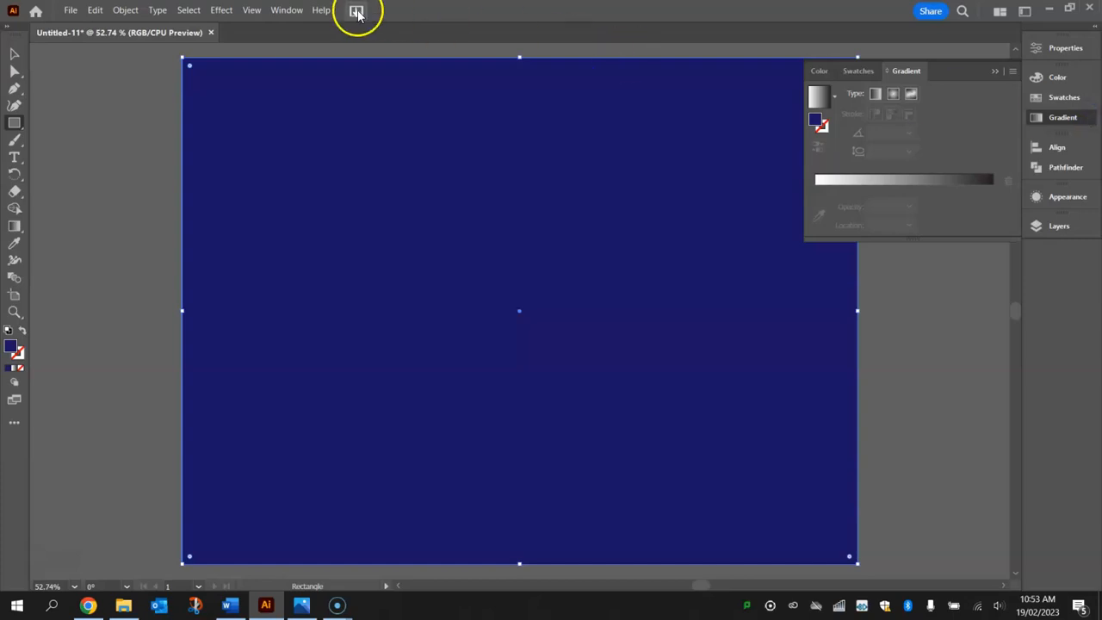
click(286, 10)
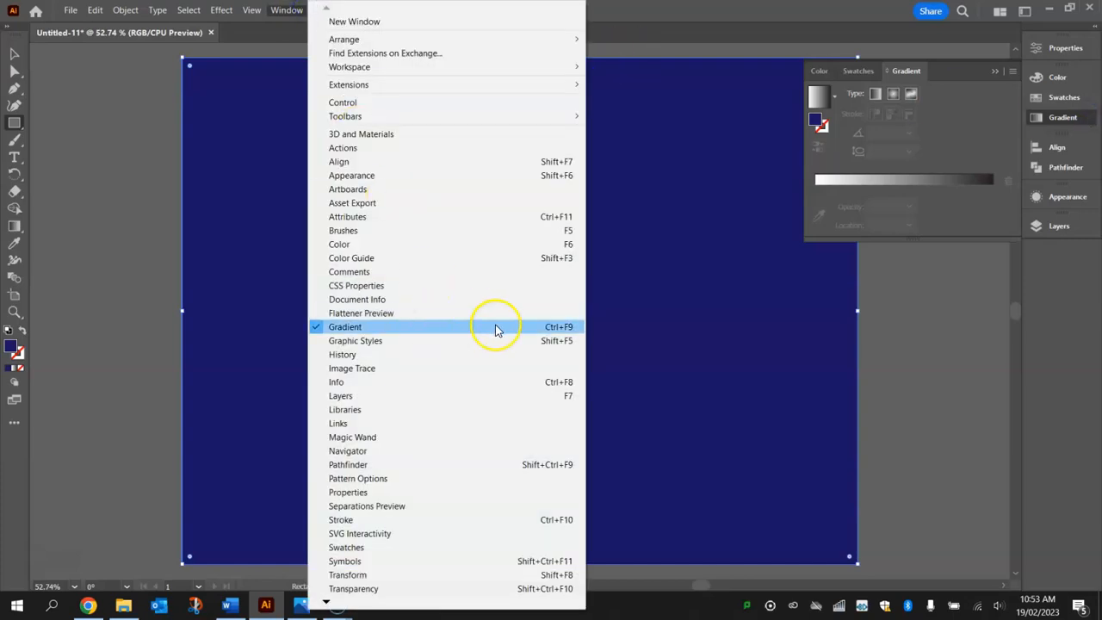
click(966, 95)
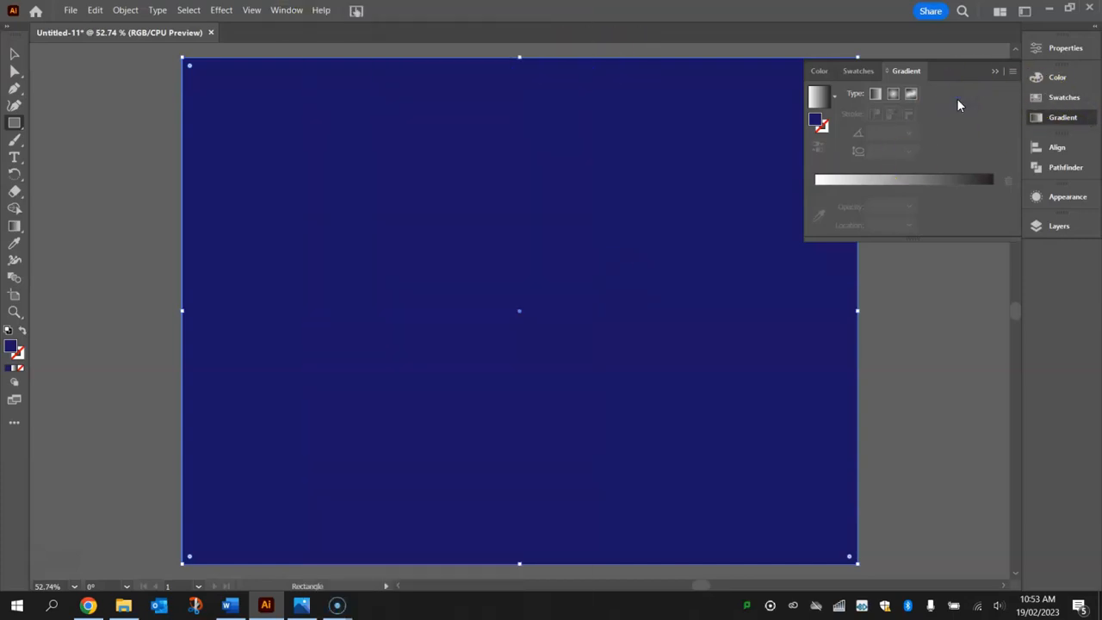
click(892, 96)
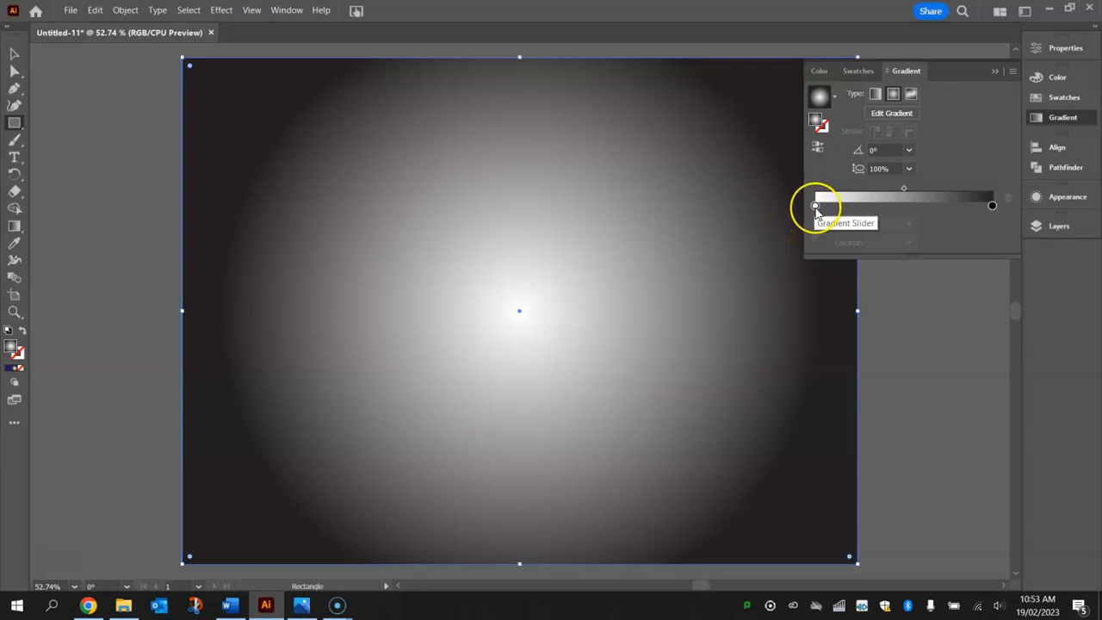
Switch the radial gradient's inner colour stop to RGB and set it to a bright purple, #a900bf
double_click(815, 207)
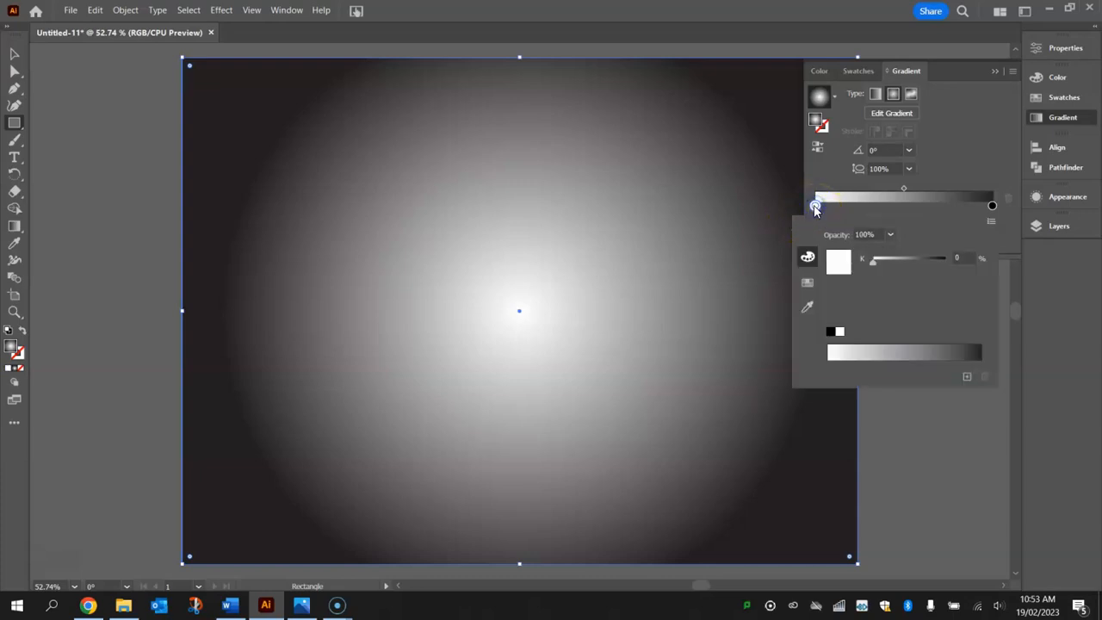
drag(873, 261, 831, 274)
mouse_move(849, 274)
mouse_down()
mouse_move(942, 270)
mouse_move(840, 266)
mouse_up()
click(808, 282)
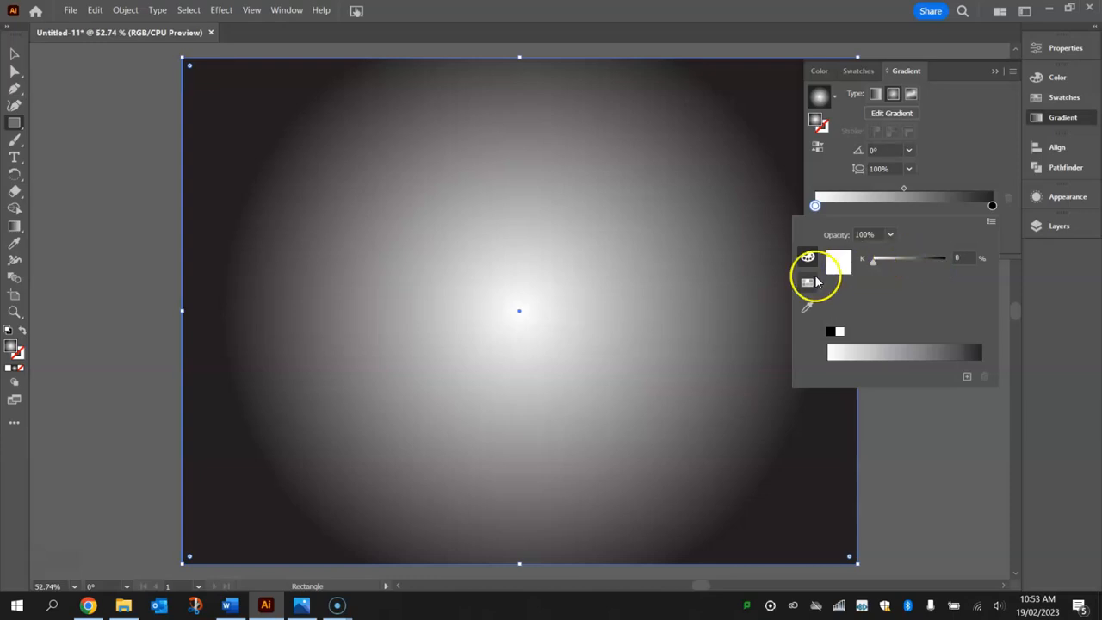
click(809, 258)
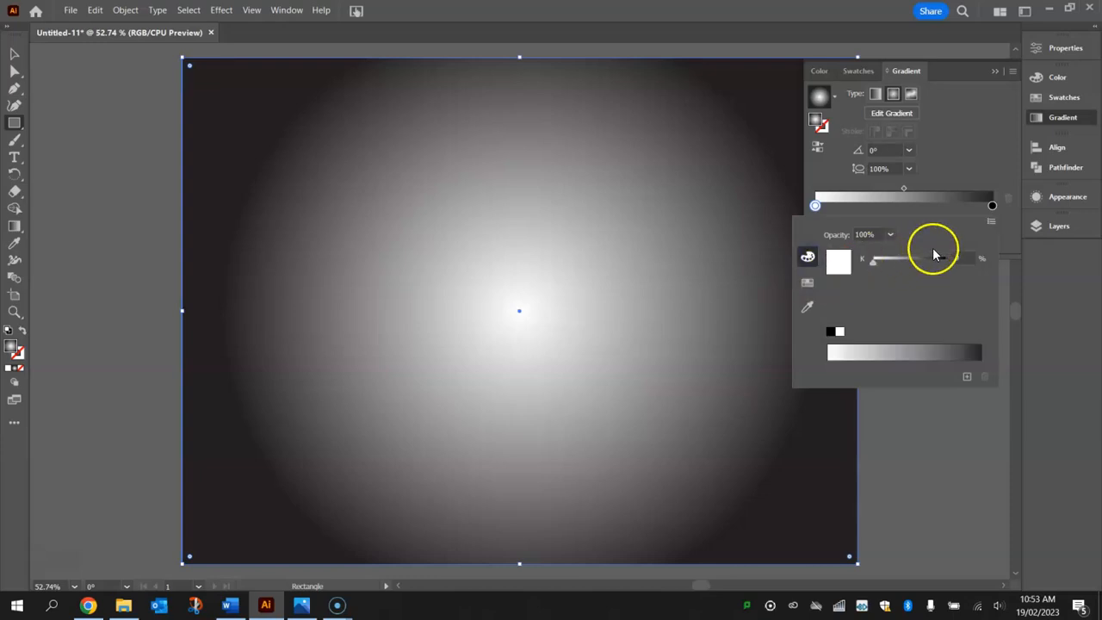
click(990, 221)
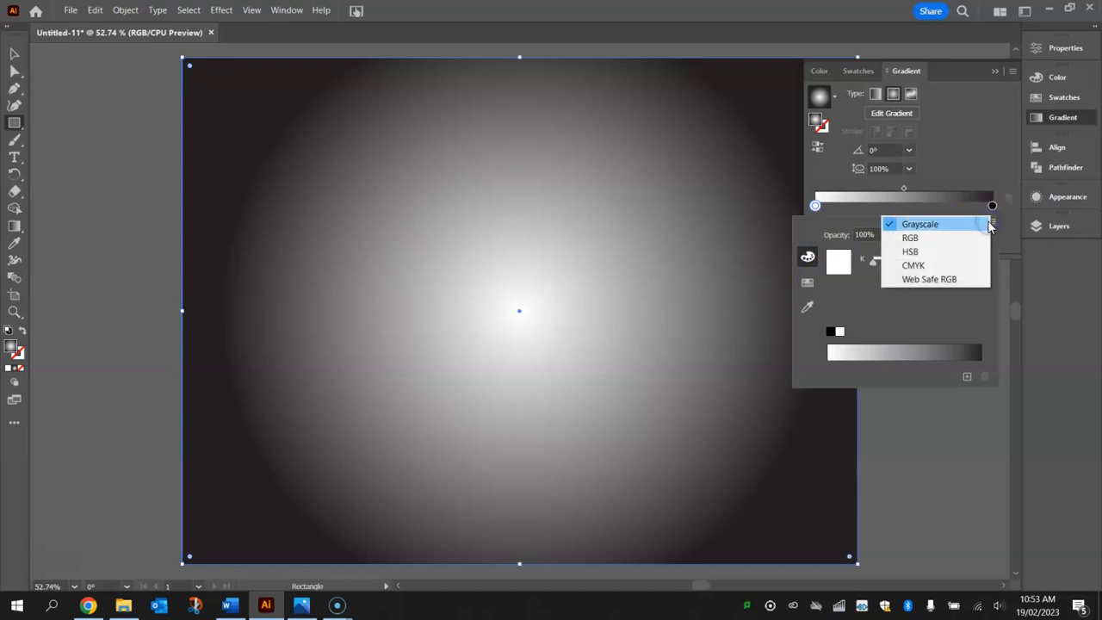
click(969, 236)
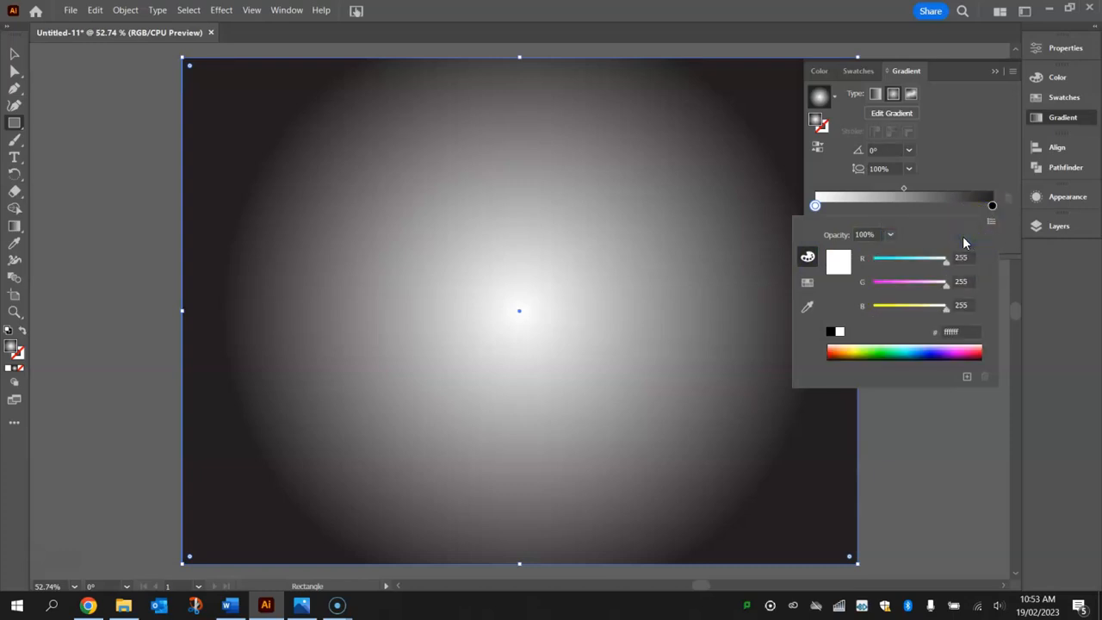
click(958, 347)
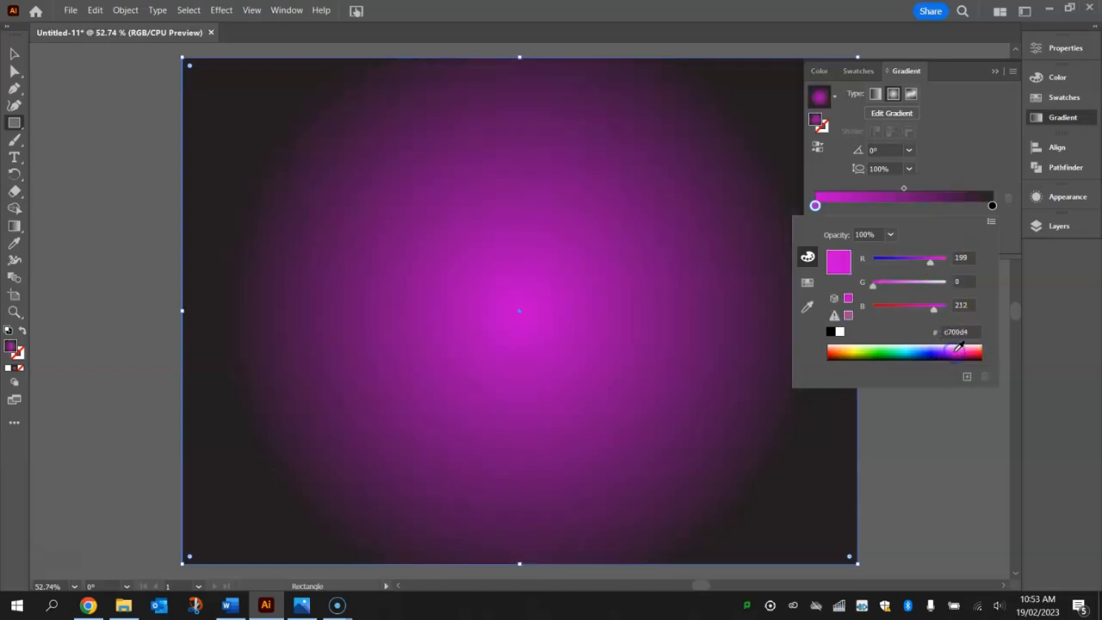
drag(958, 353, 954, 351)
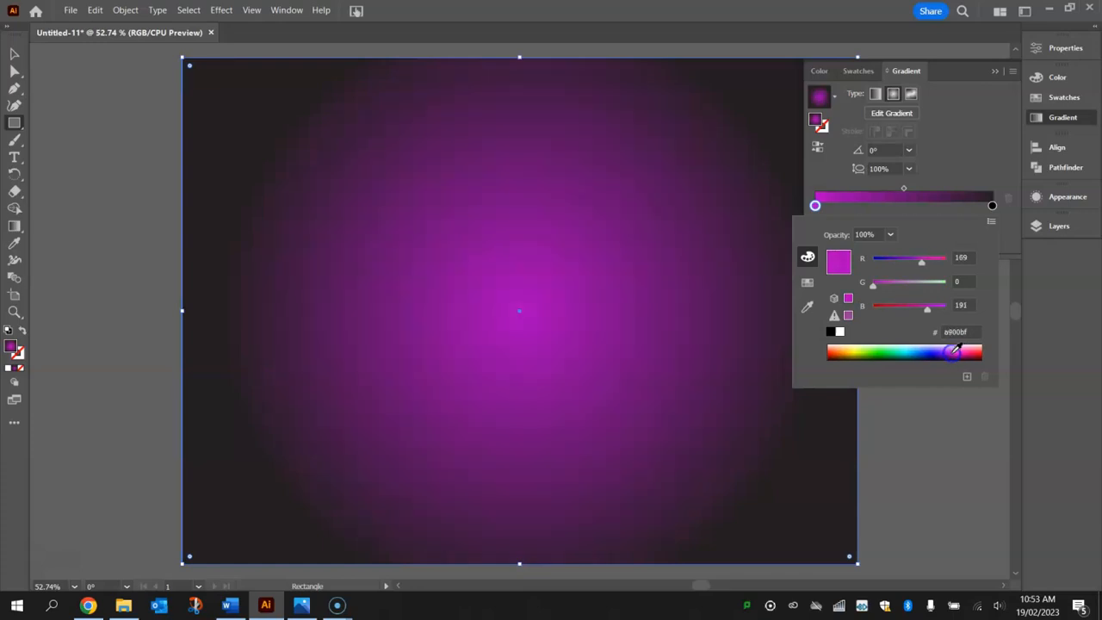
click(975, 116)
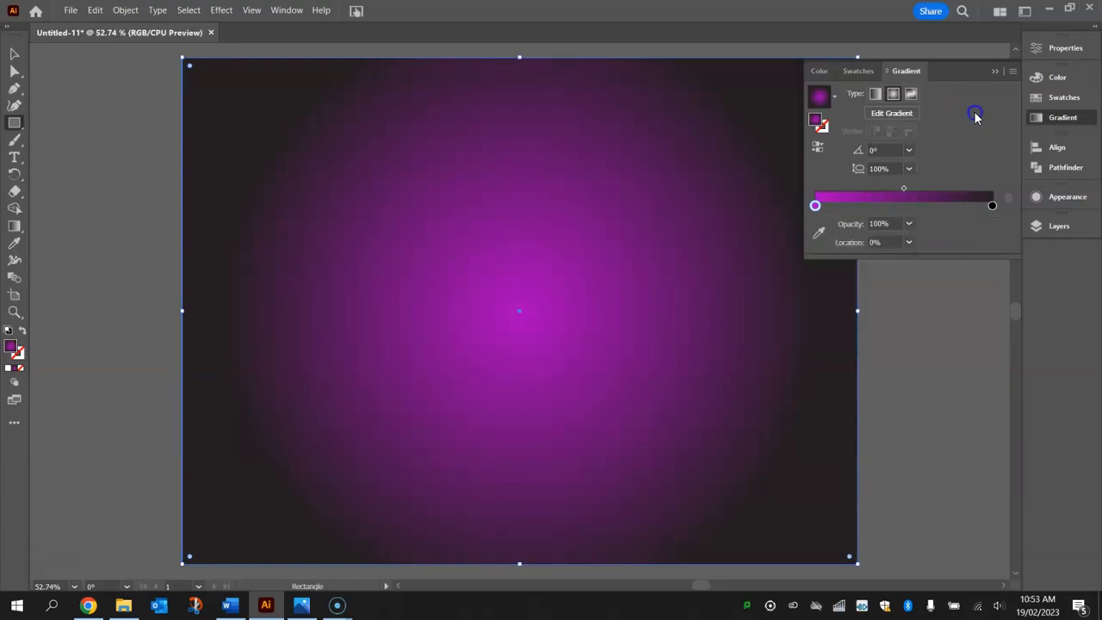
Set the gradient's outer stop to the darker RGB purple #720094 and shift the gradient midpoint to about 60%
double_click(992, 205)
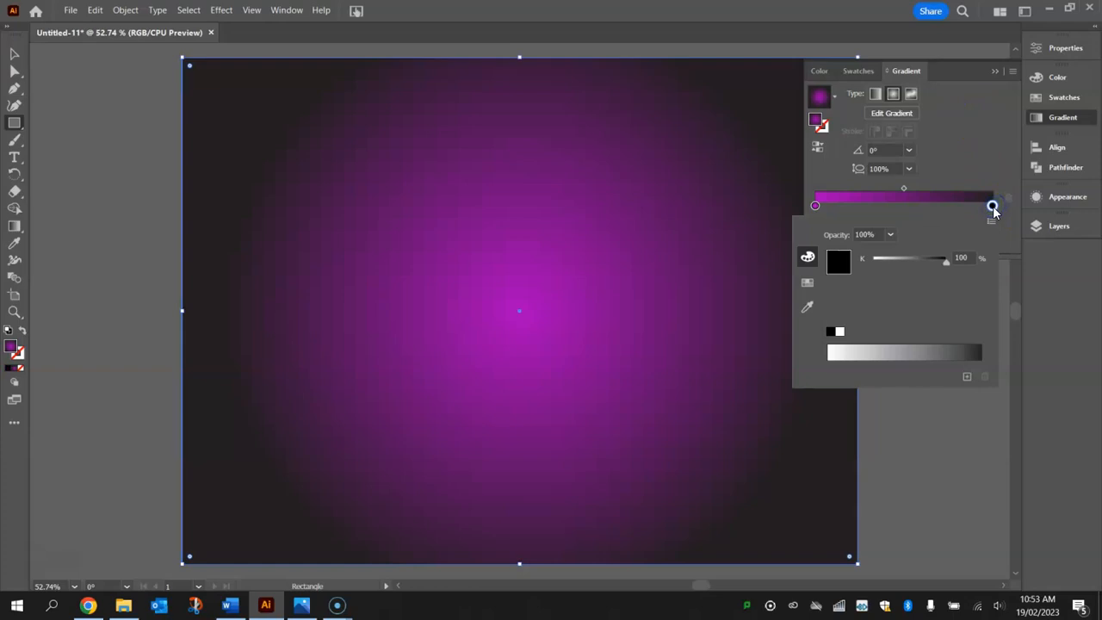
click(991, 222)
click(978, 238)
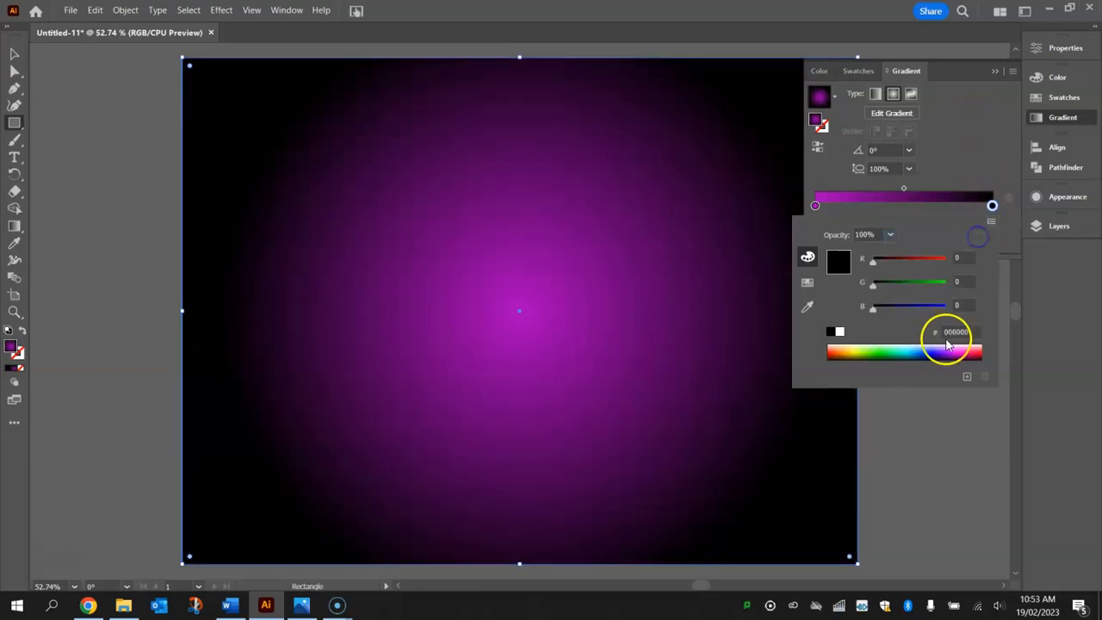
click(960, 353)
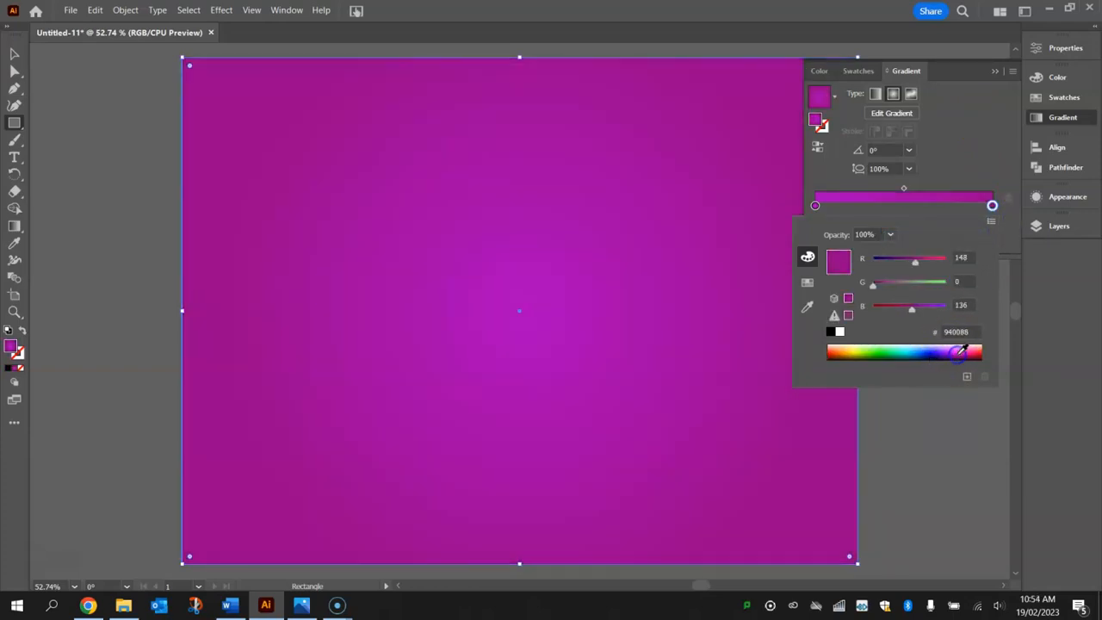
drag(959, 353, 955, 353)
drag(915, 258, 909, 266)
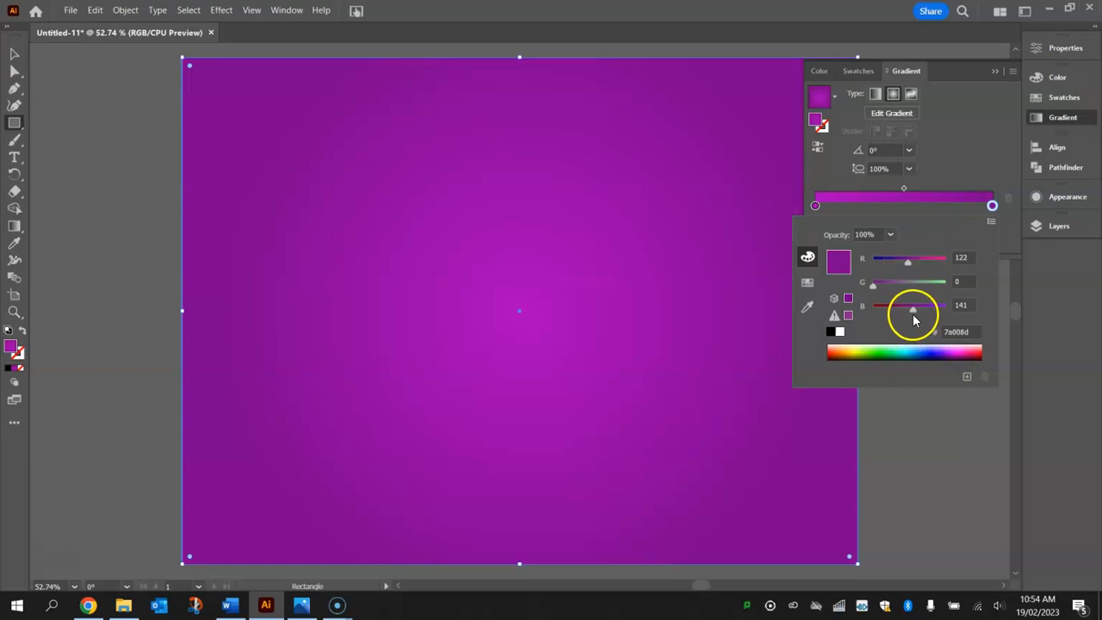
drag(954, 353, 951, 352)
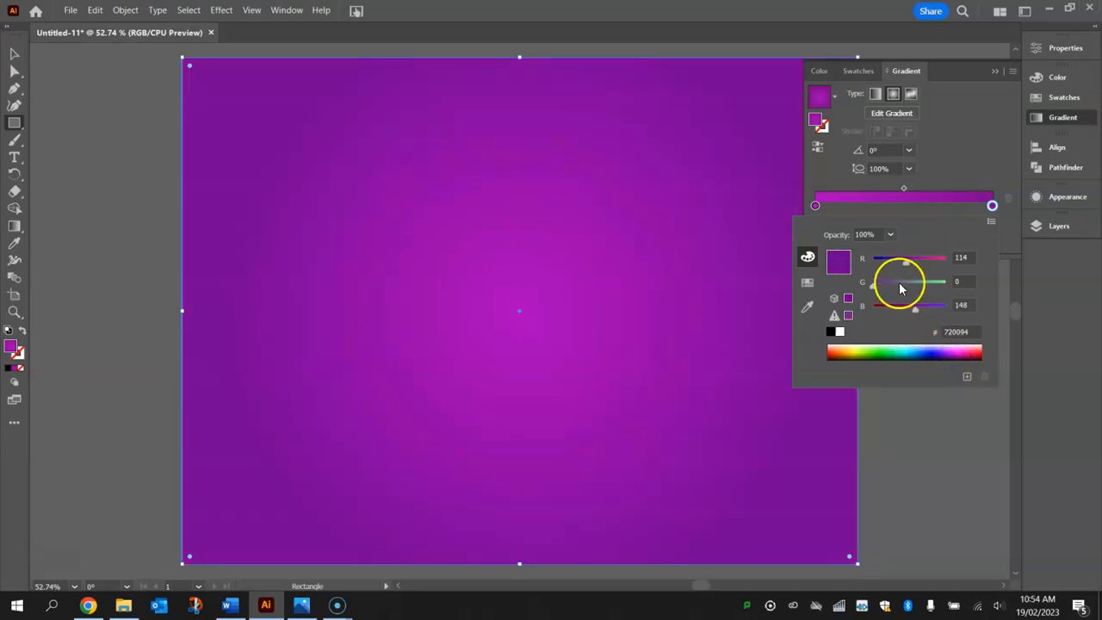
click(983, 168)
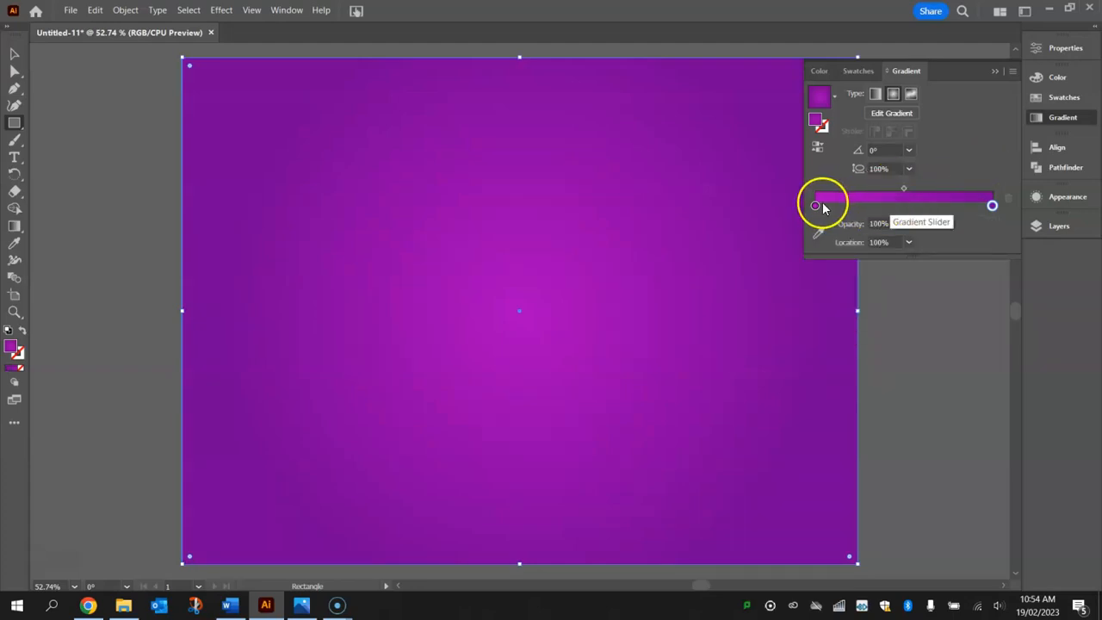
drag(905, 189, 903, 193)
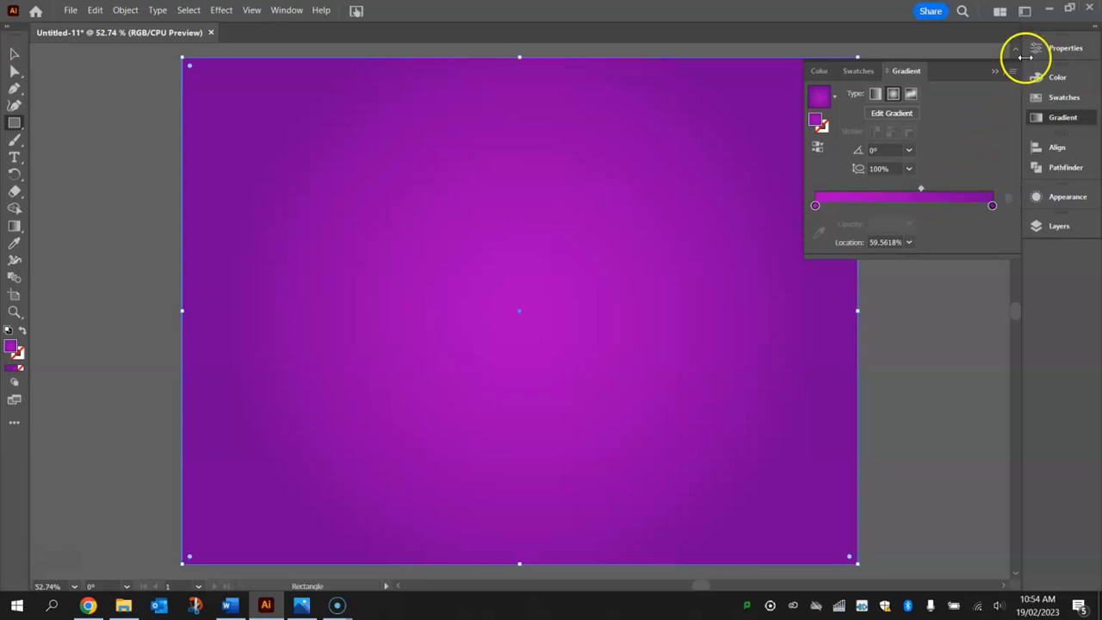
click(1088, 114)
Lock the gradient rectangle within Layer 1 and rename it BG
click(1060, 223)
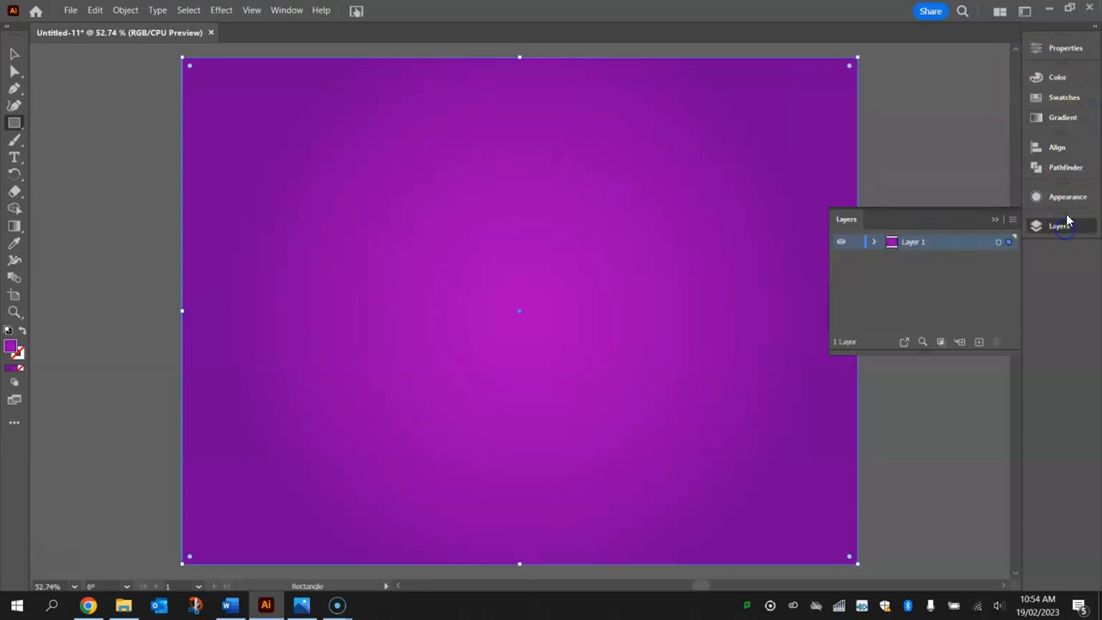
click(876, 243)
click(947, 256)
click(855, 257)
click(938, 259)
double_click(938, 258)
text(B)
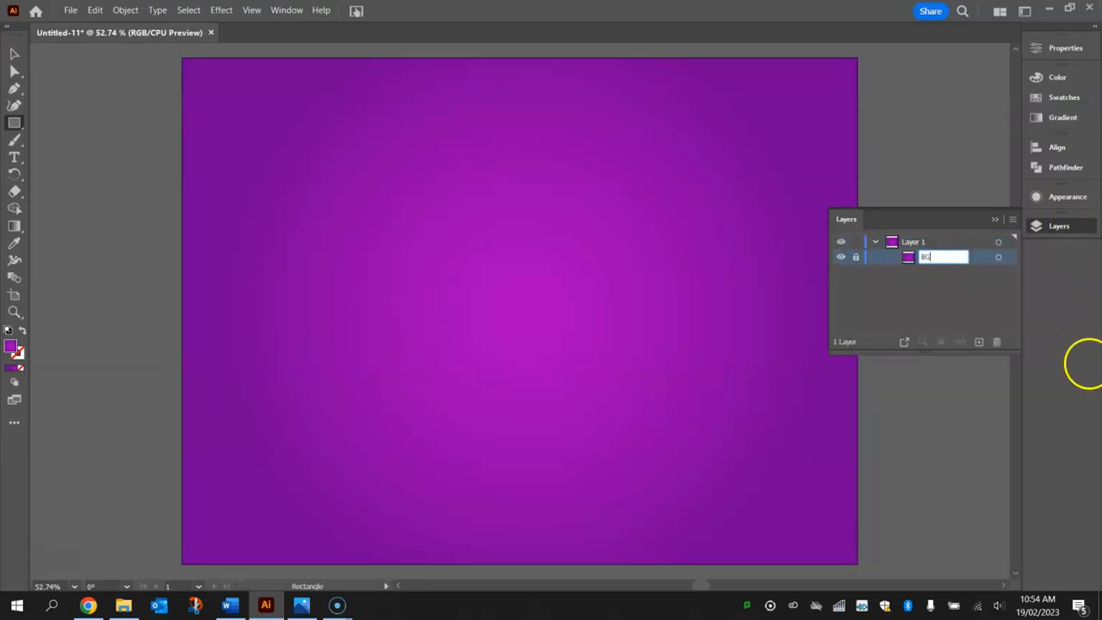
text(G)
key(Return)
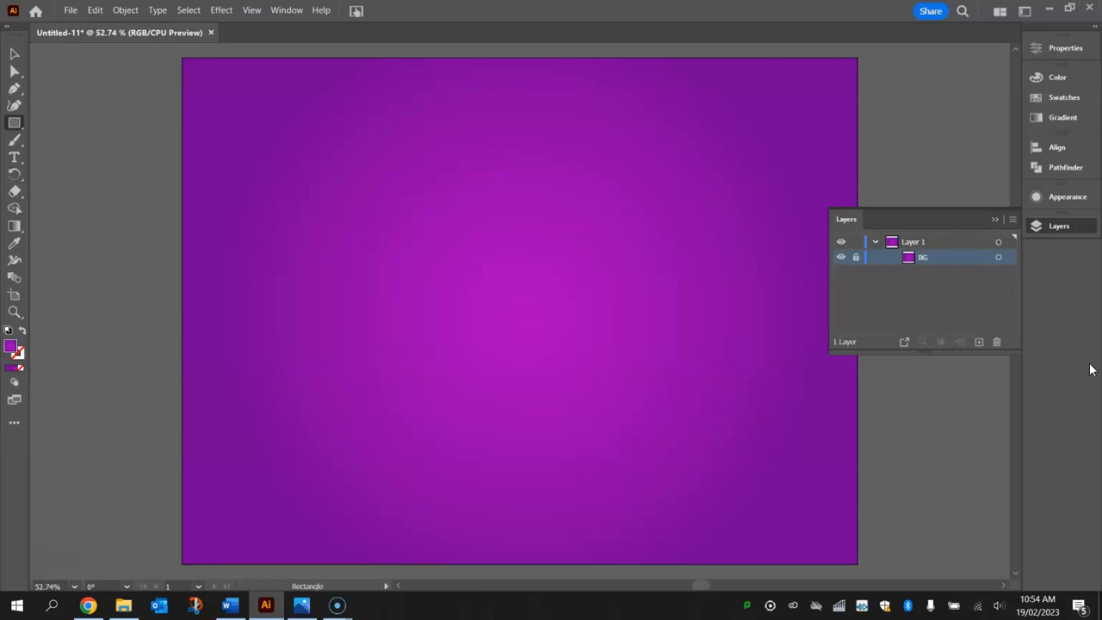
click(1085, 226)
Draw a large white circle with the Ellipse tool, about four-fifths of the artboard's height, near the middle of the background
drag(12, 124, 86, 143)
click(1056, 49)
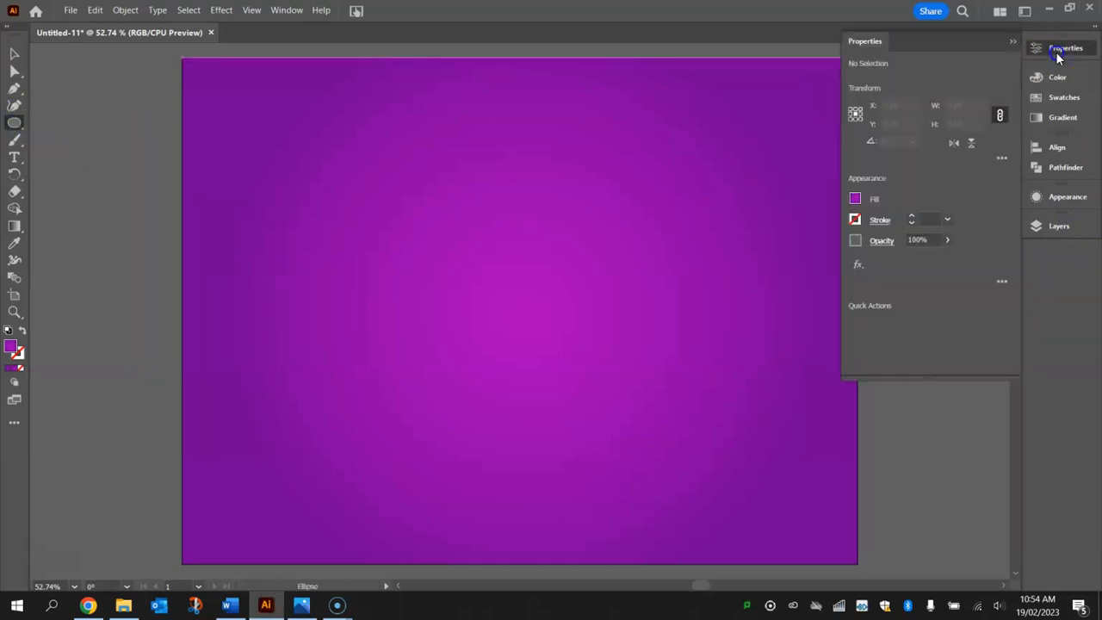
click(856, 201)
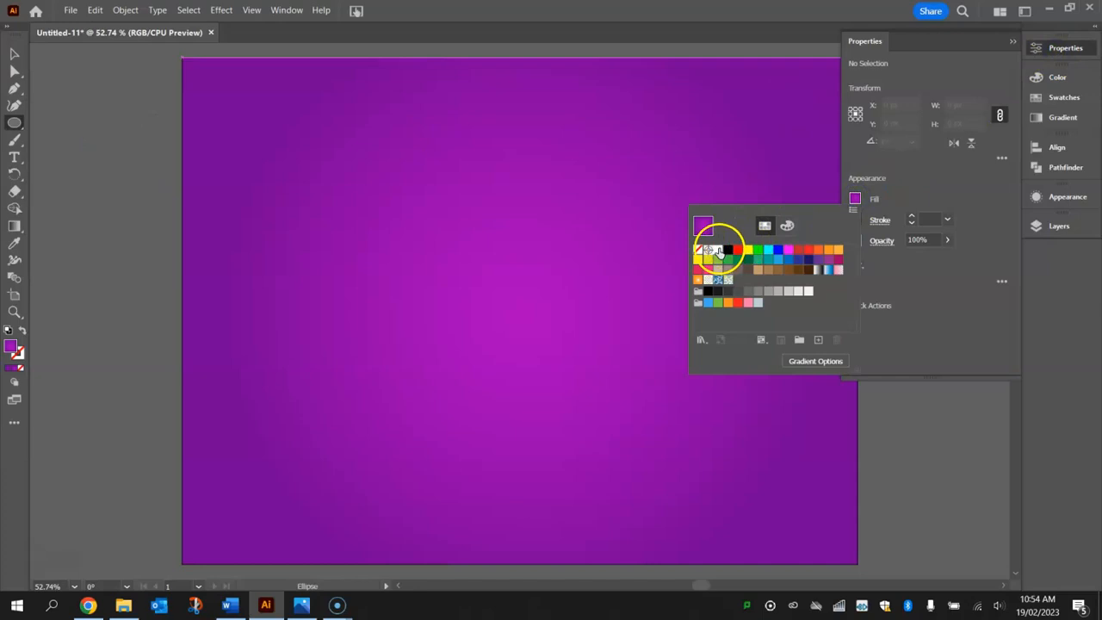
click(719, 245)
click(961, 172)
click(1061, 67)
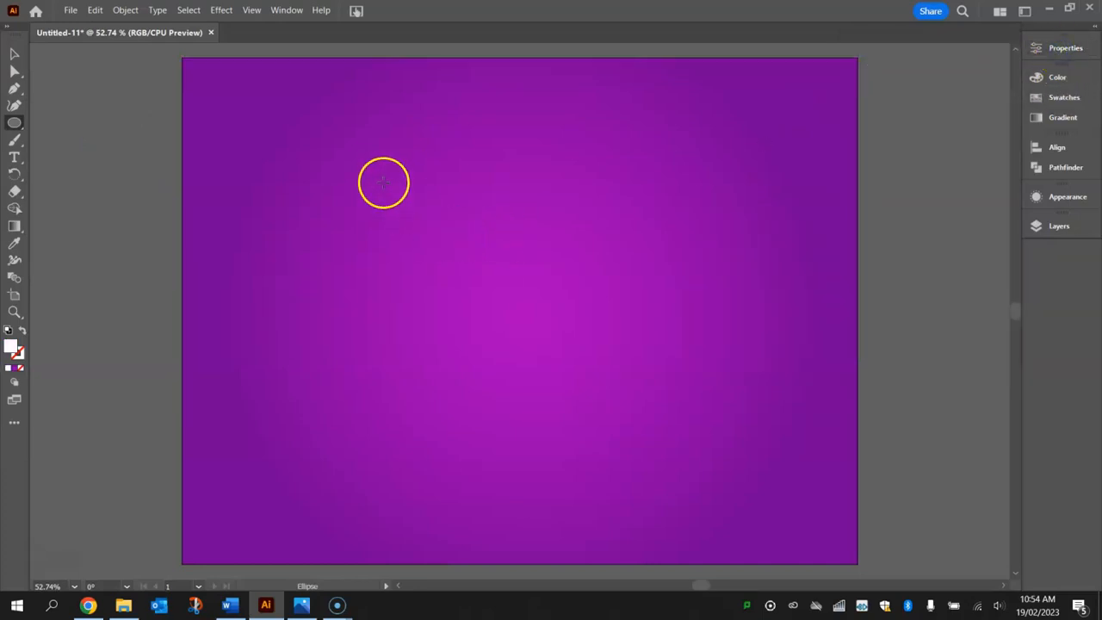
drag(335, 118, 738, 418)
click(10, 53)
drag(536, 195, 510, 184)
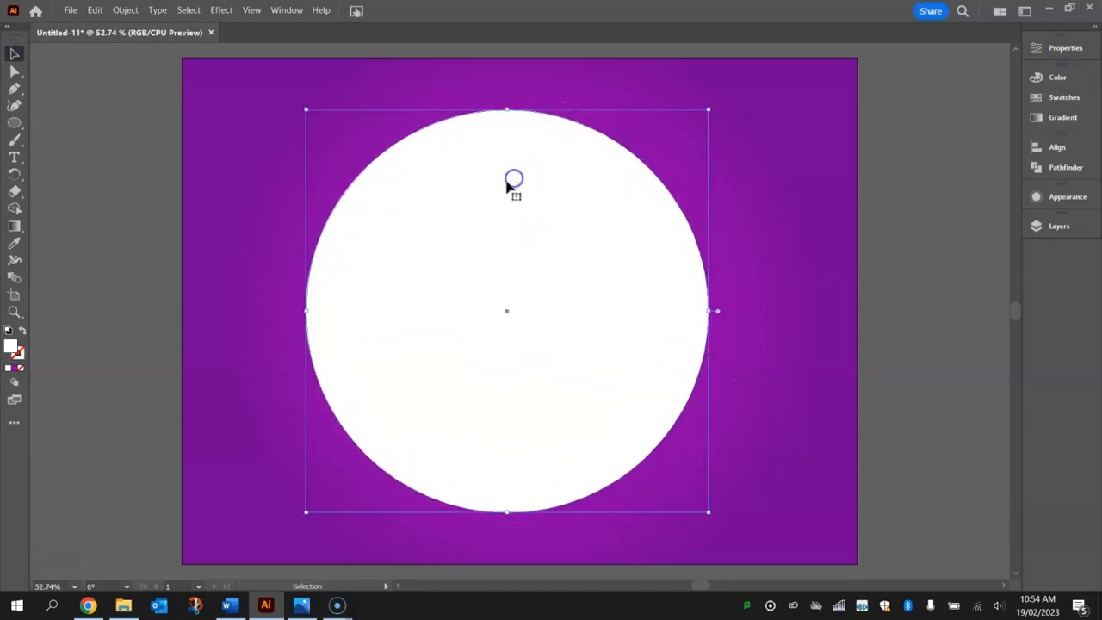
Center the white circle horizontally and vertically on the artboard, and deselect it
click(1057, 149)
click(288, 10)
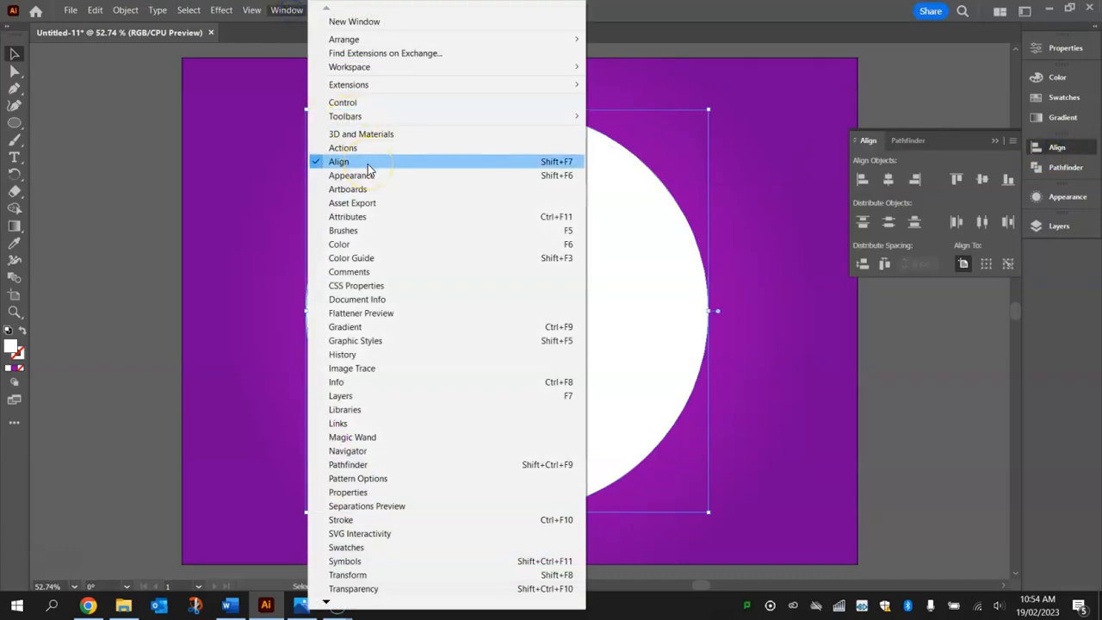
click(976, 140)
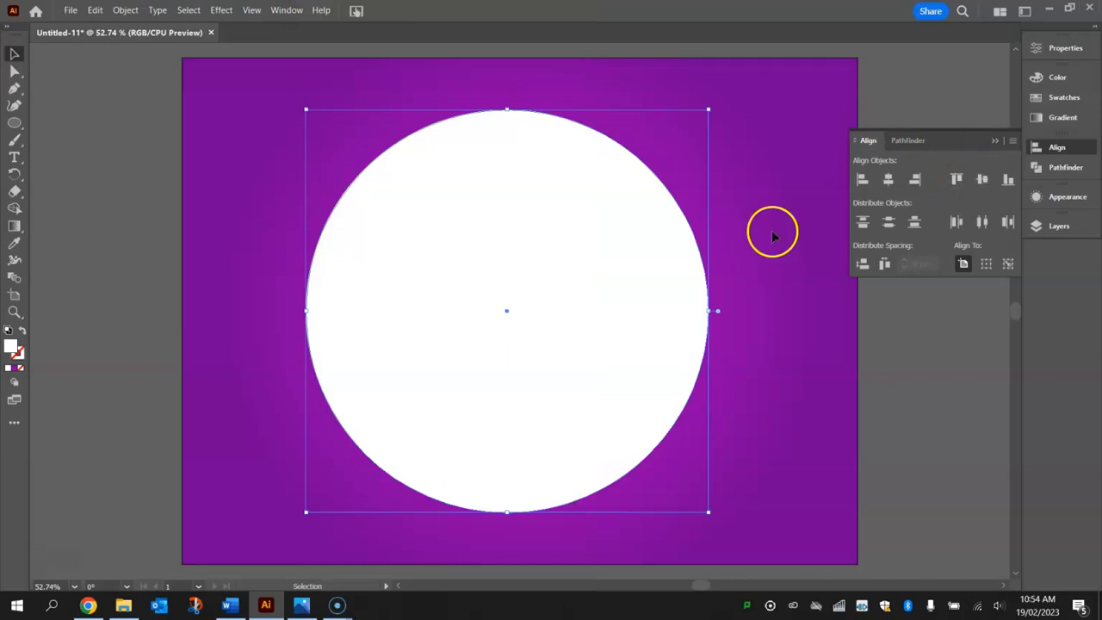
click(962, 264)
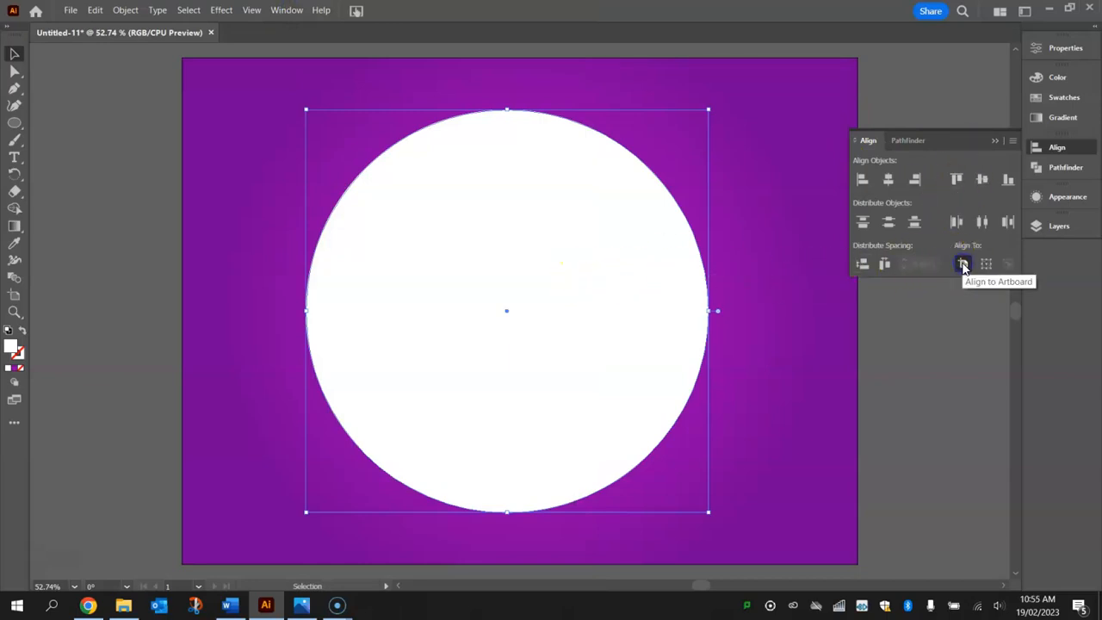
click(888, 183)
click(982, 180)
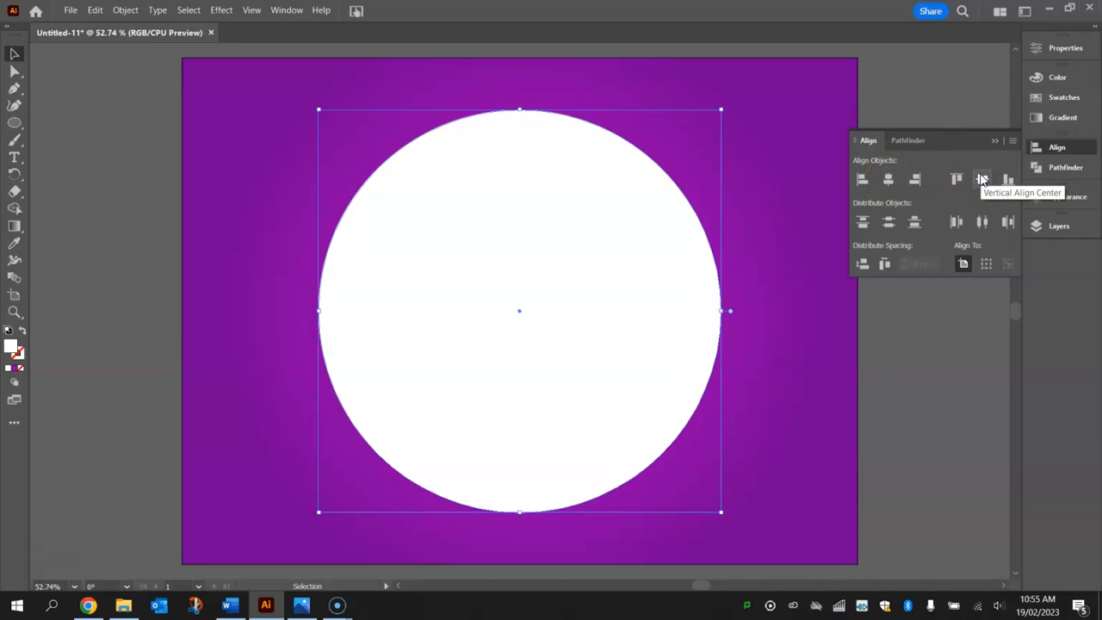
click(1076, 148)
click(938, 151)
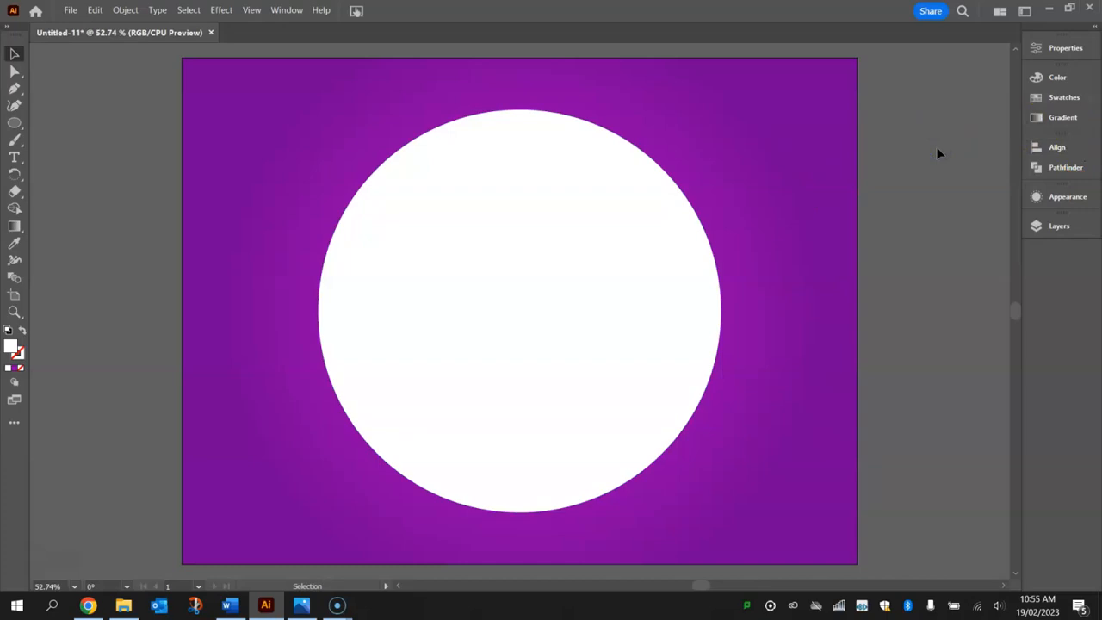
Lock the white ellipse within Layer 1 and rename it Circle
click(1038, 227)
double_click(927, 257)
key(Return)
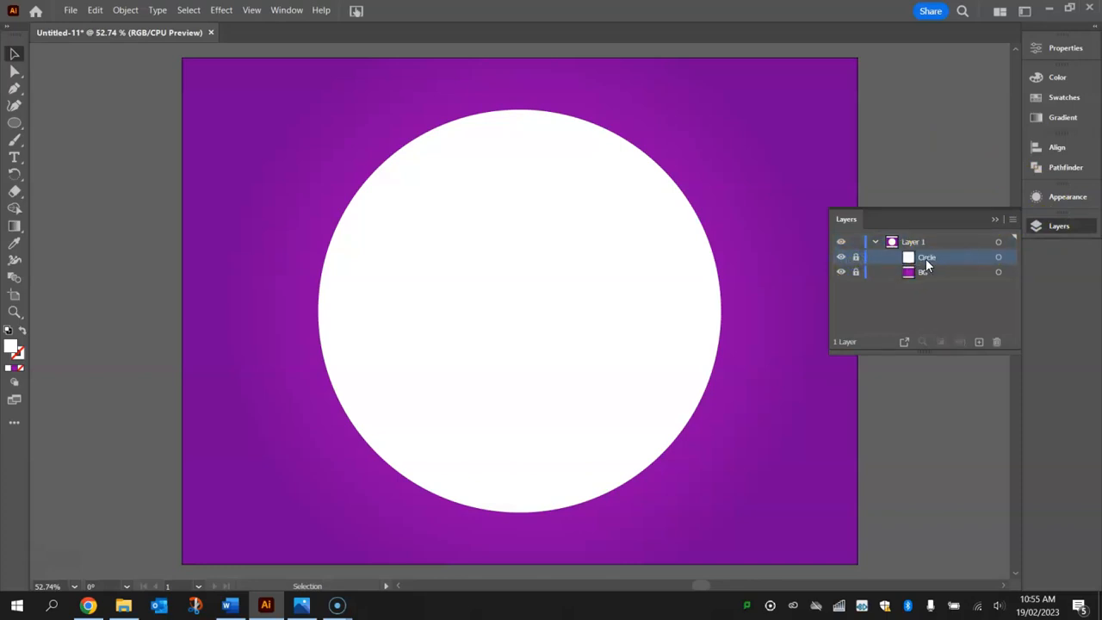
click(1044, 227)
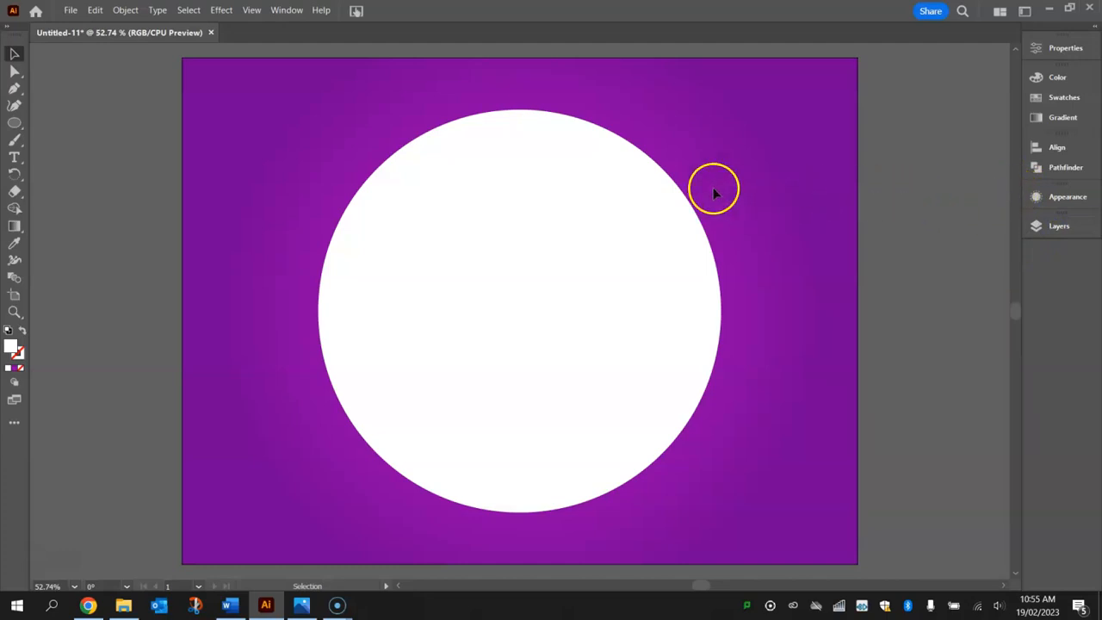
Set up the Type tool with a black fill and the BadaBoom BB font
click(15, 158)
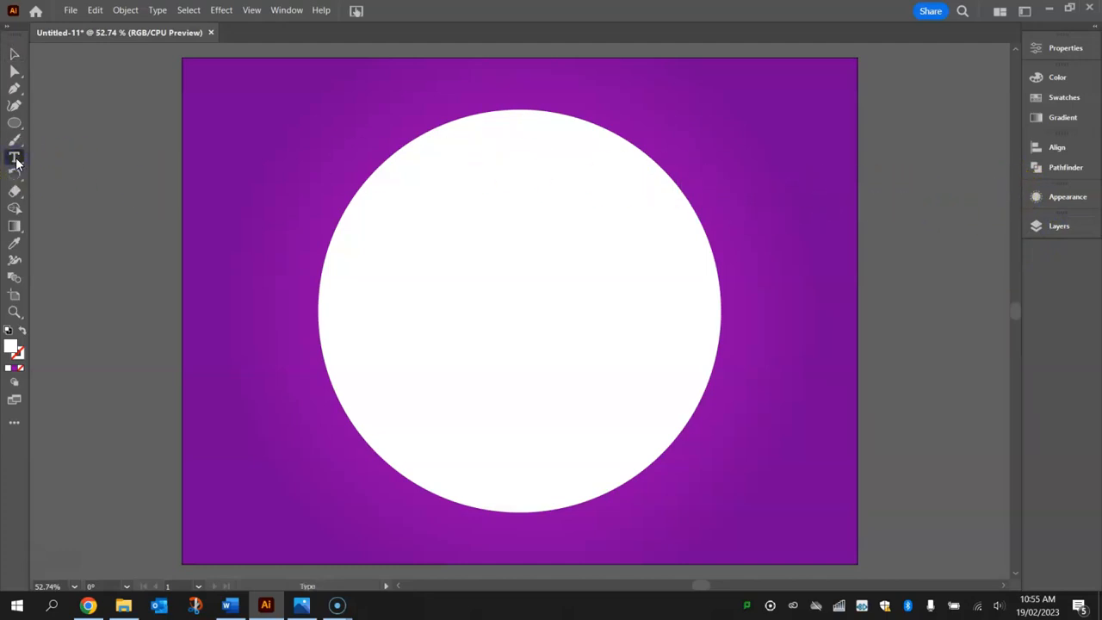
click(1064, 49)
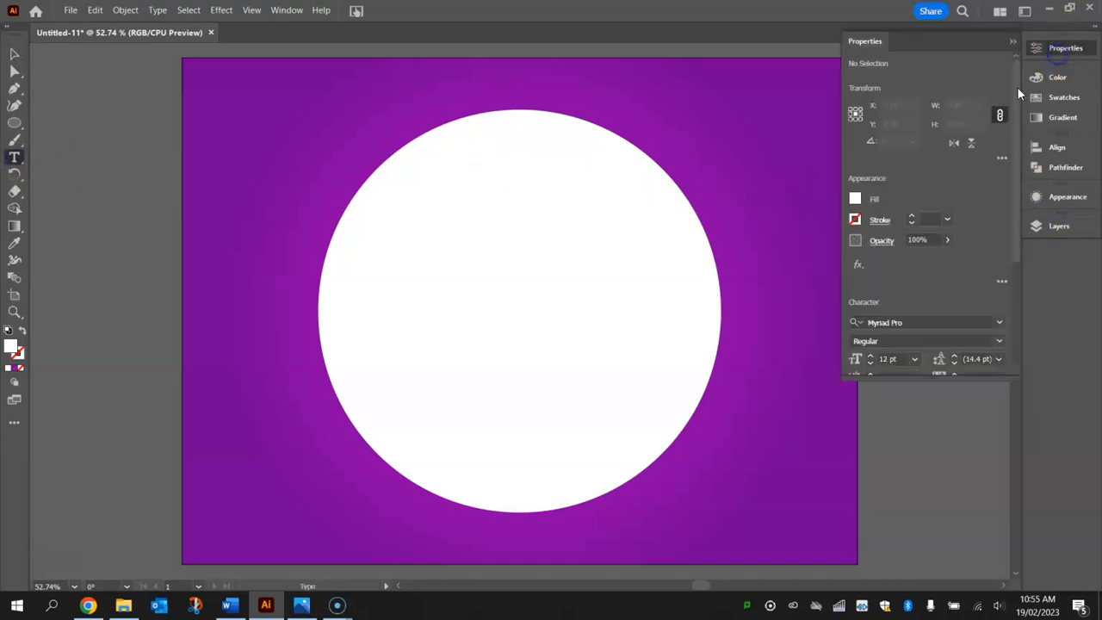
click(866, 199)
click(728, 249)
click(945, 184)
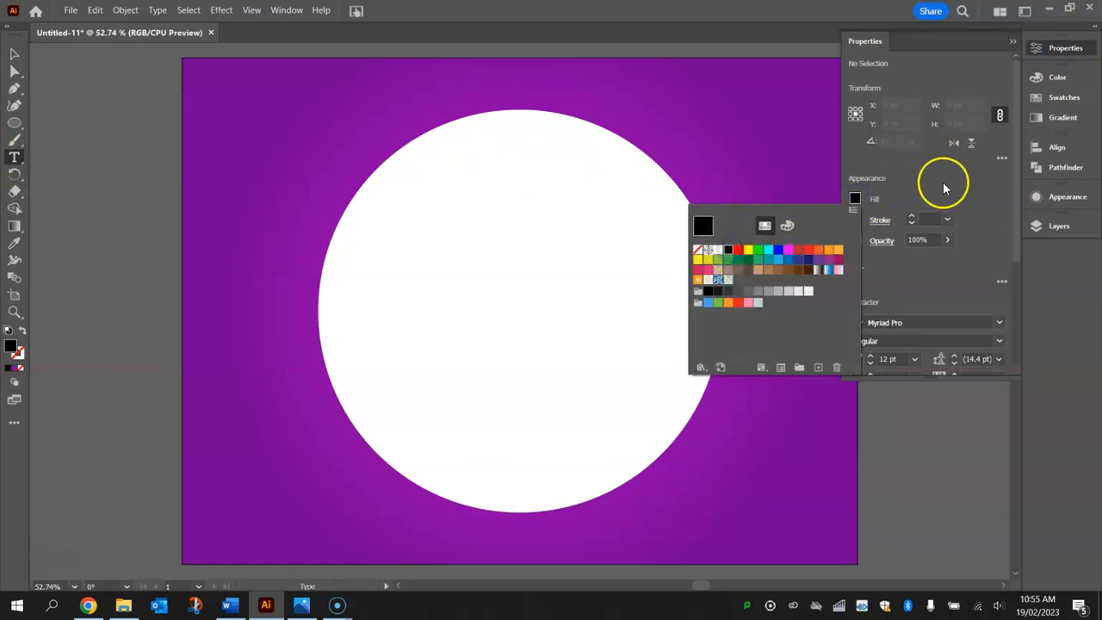
click(922, 323)
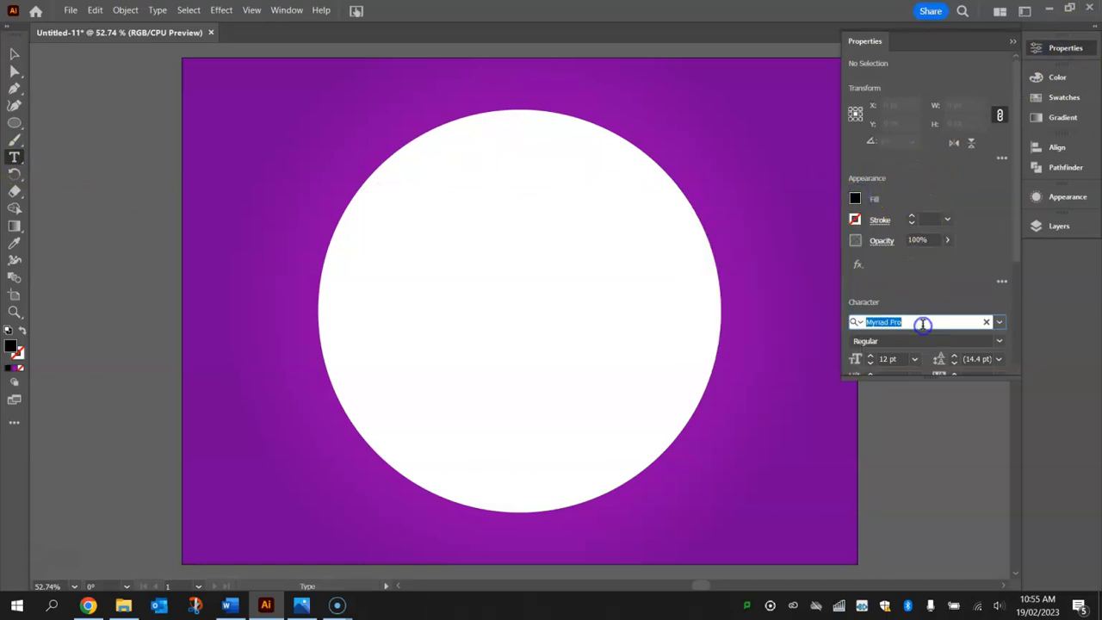
text(ba)
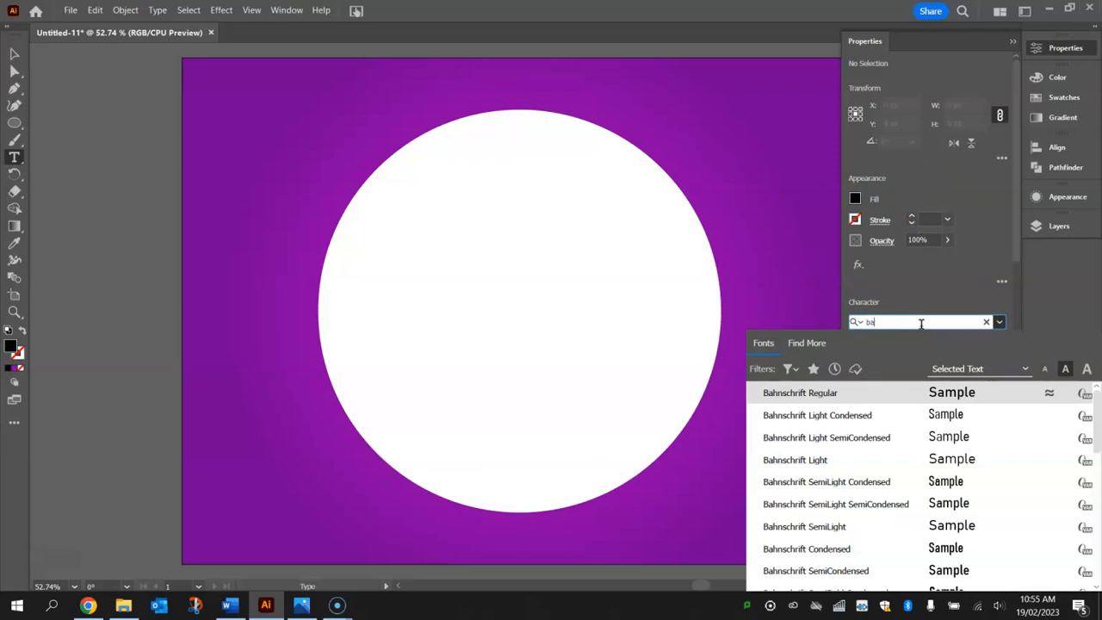
text(da)
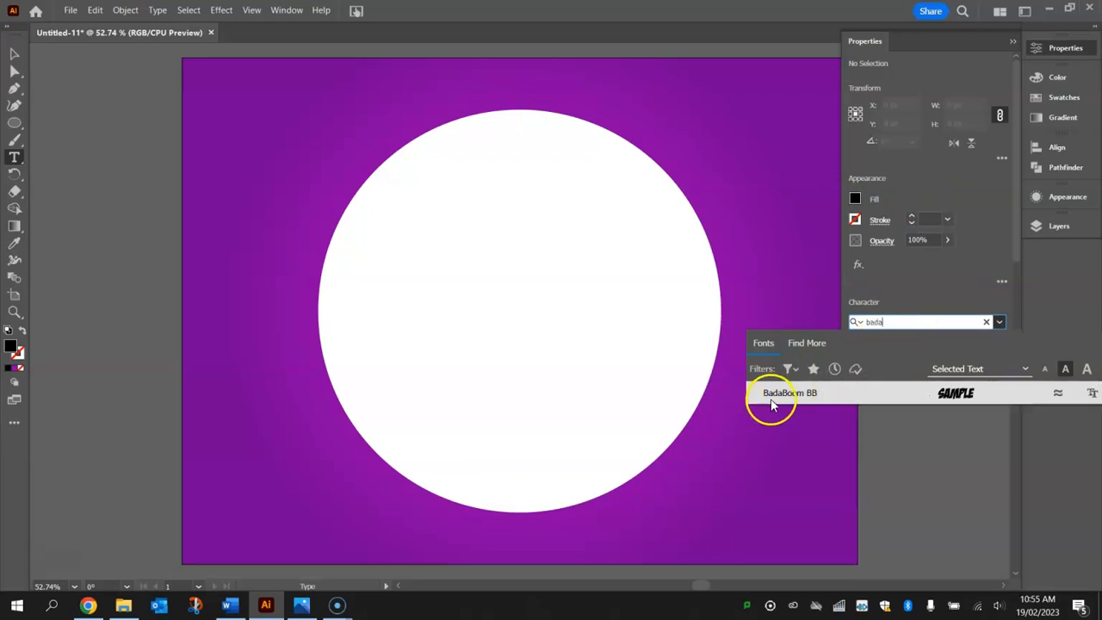
click(953, 398)
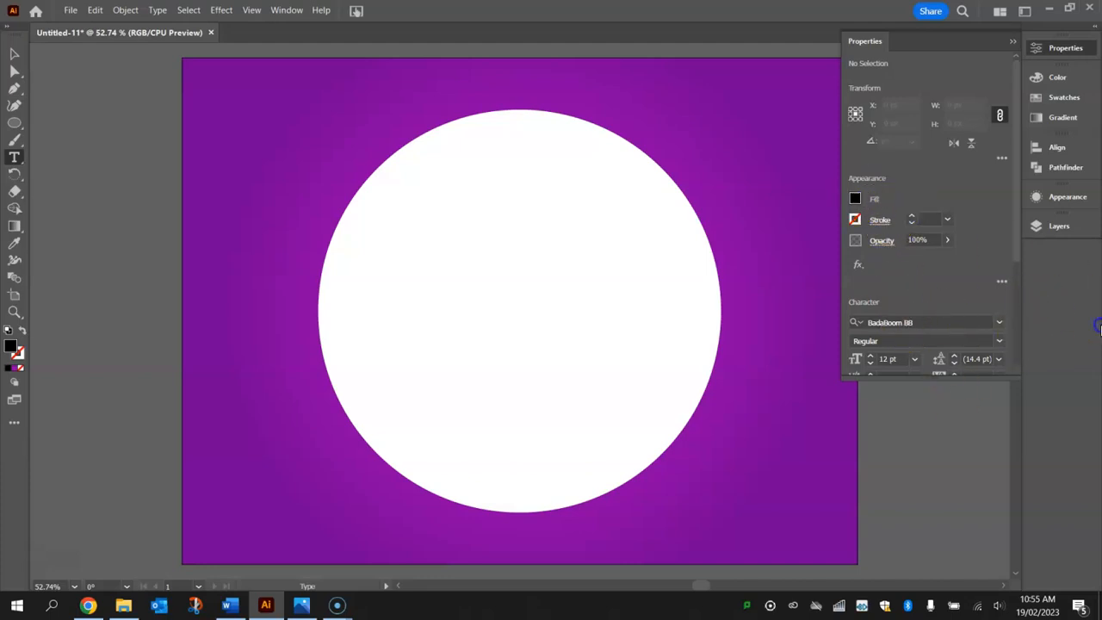
Add the text BAZINGA! at the circle's left edge and select it all, keeping the BadaBoom BB font
click(316, 270)
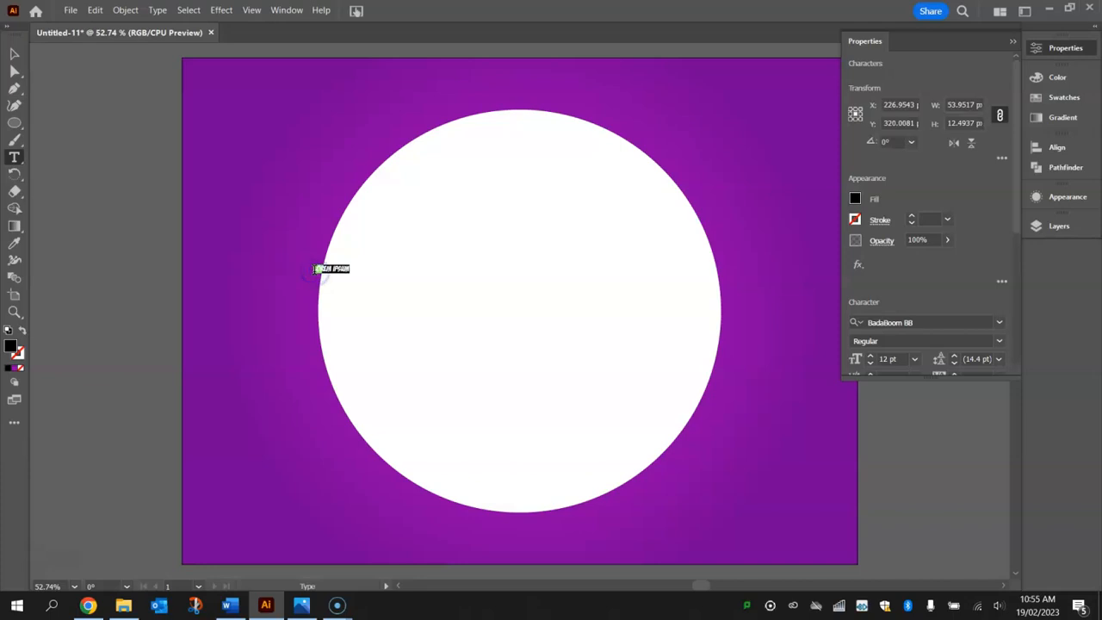
text(BA)
key(ctrl+a)
scroll(888, 320, down, 2)
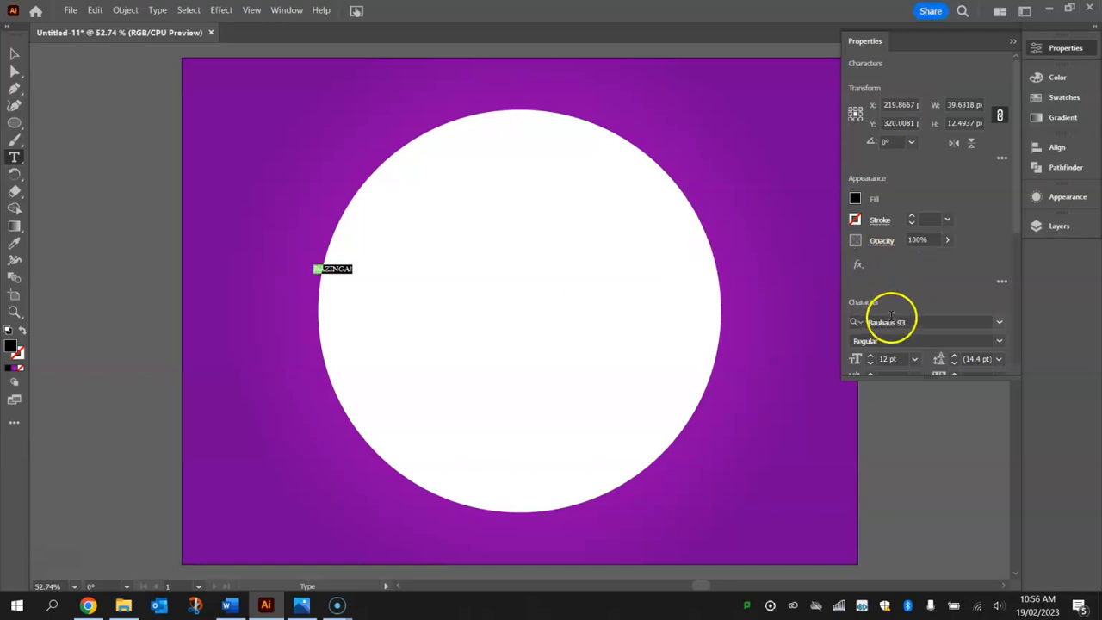
scroll(915, 320, down, 1)
scroll(907, 321, up, 2)
Set the BAZINGA! text to 250 pt and move it across the middle of the white circle
click(891, 359)
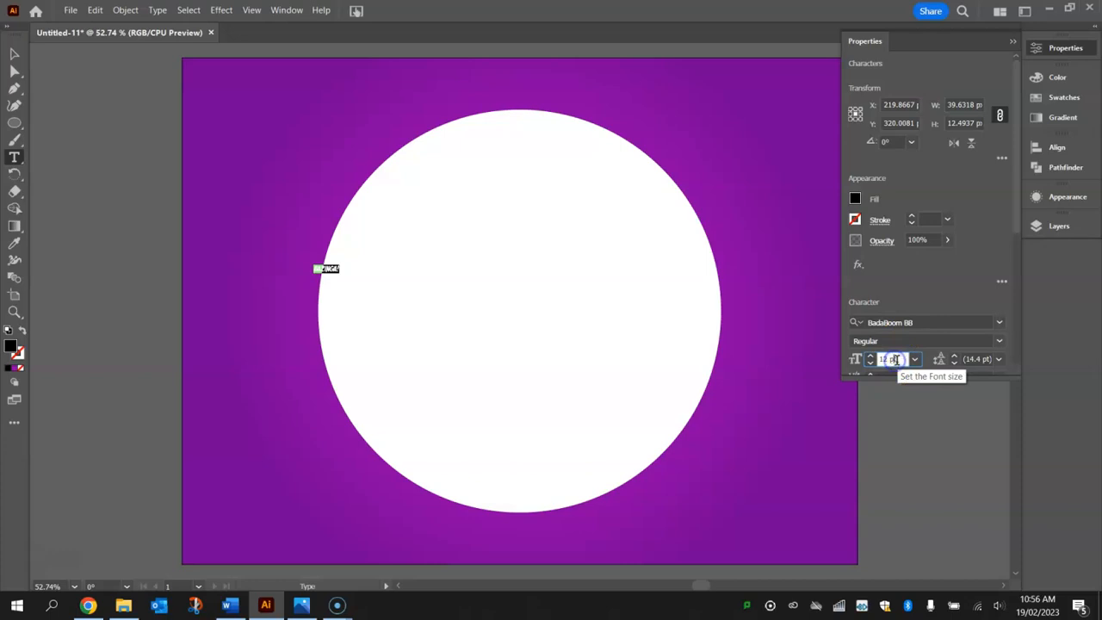
drag(1016, 239, 1014, 298)
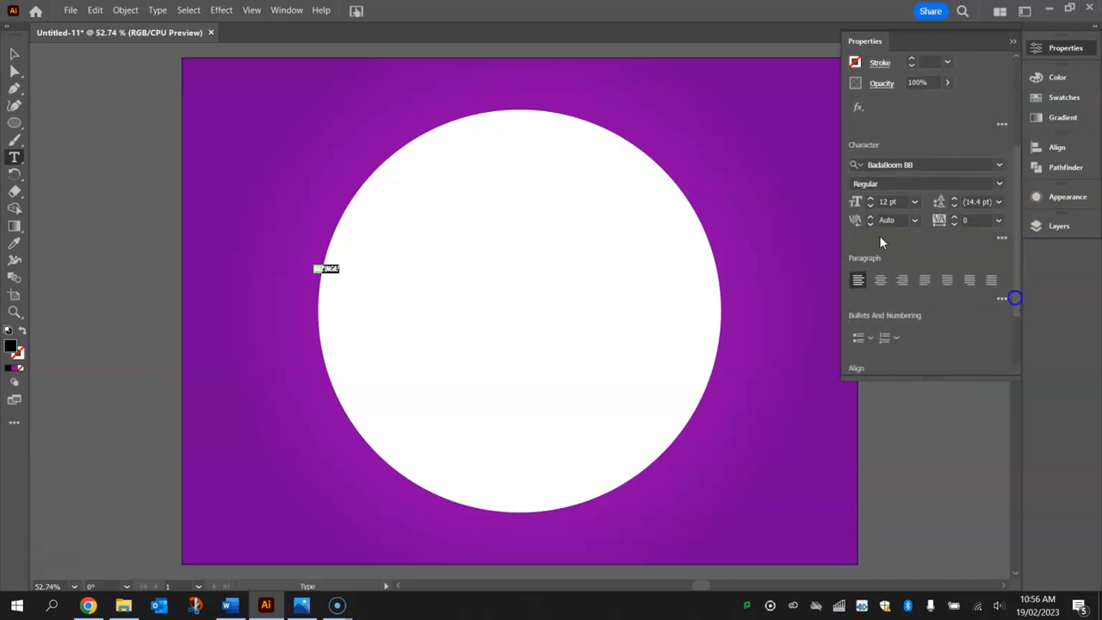
click(893, 203)
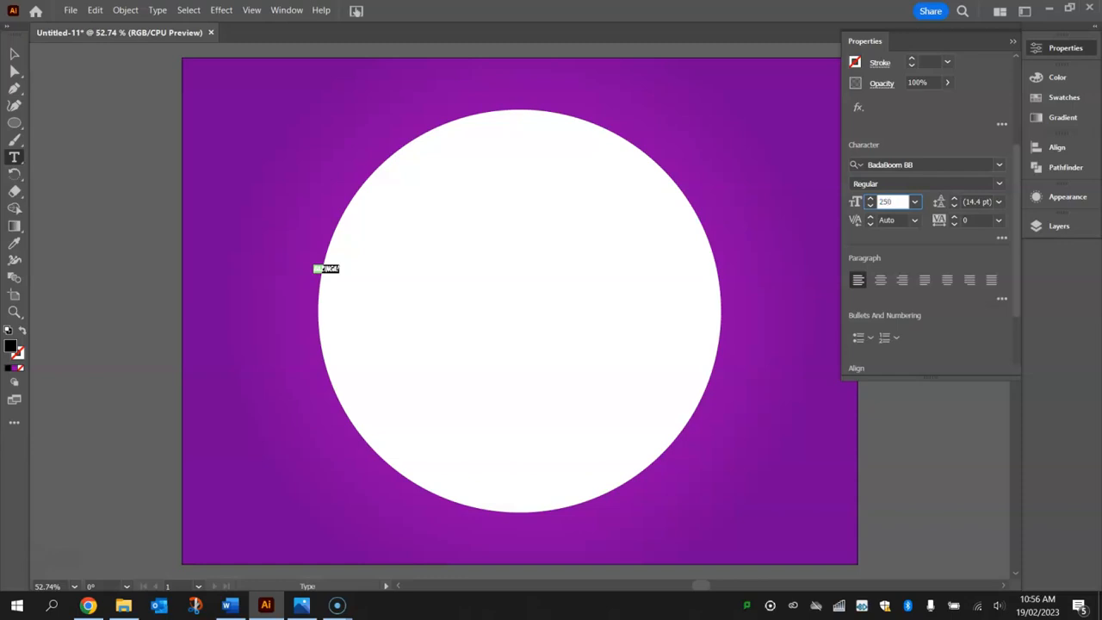
key(Return)
click(14, 54)
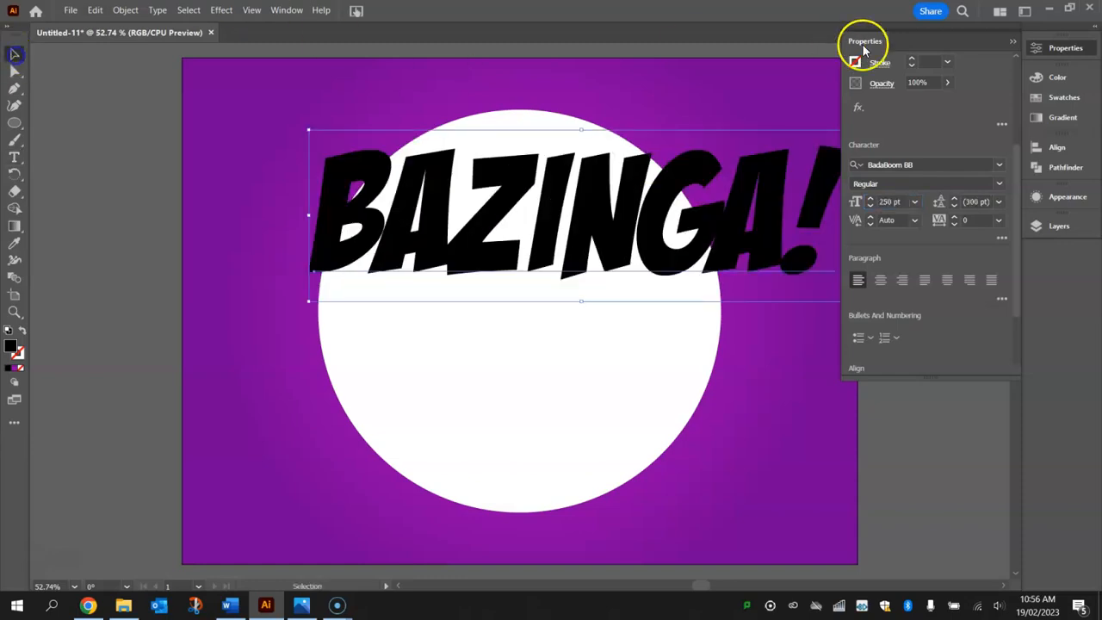
click(1065, 48)
drag(684, 178, 634, 256)
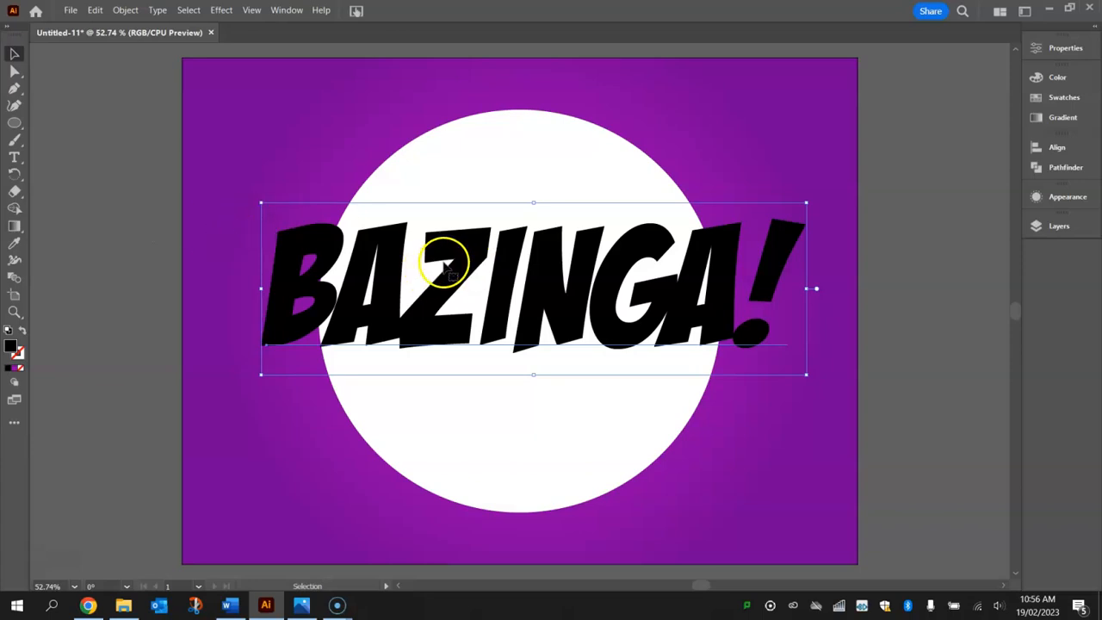
Expand the BAZINGA! text into shapes with both Object and Fill included
click(123, 11)
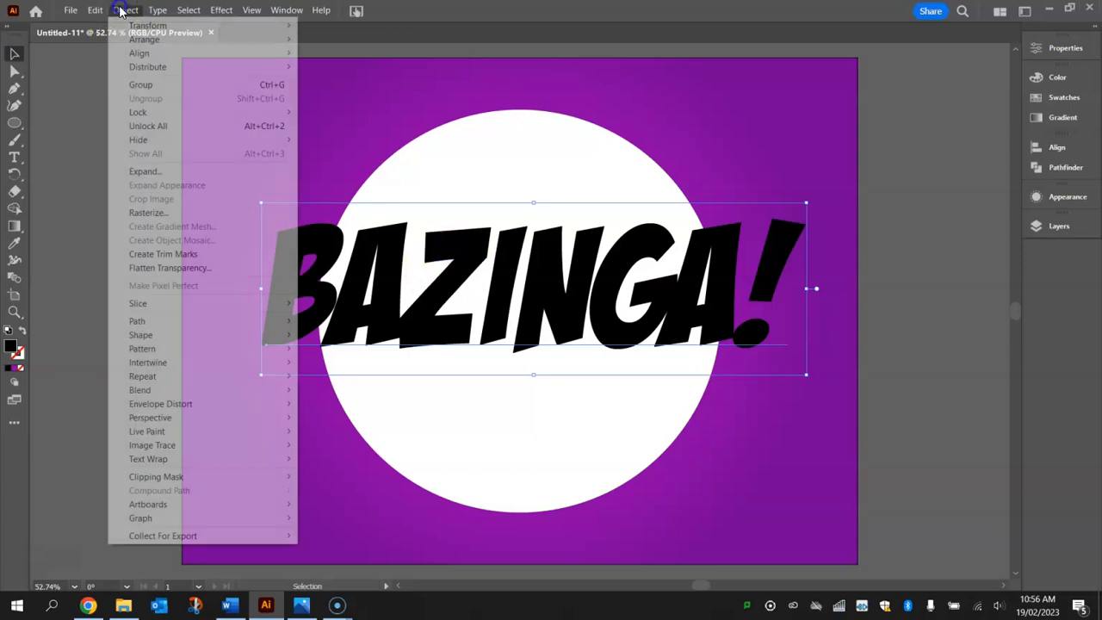
click(159, 171)
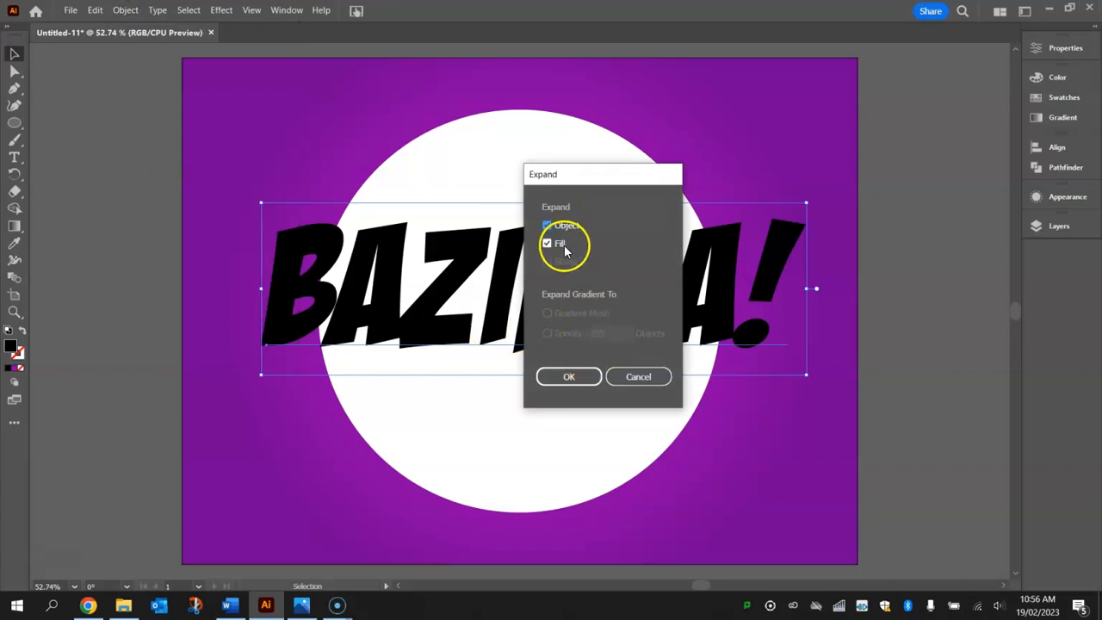
click(568, 376)
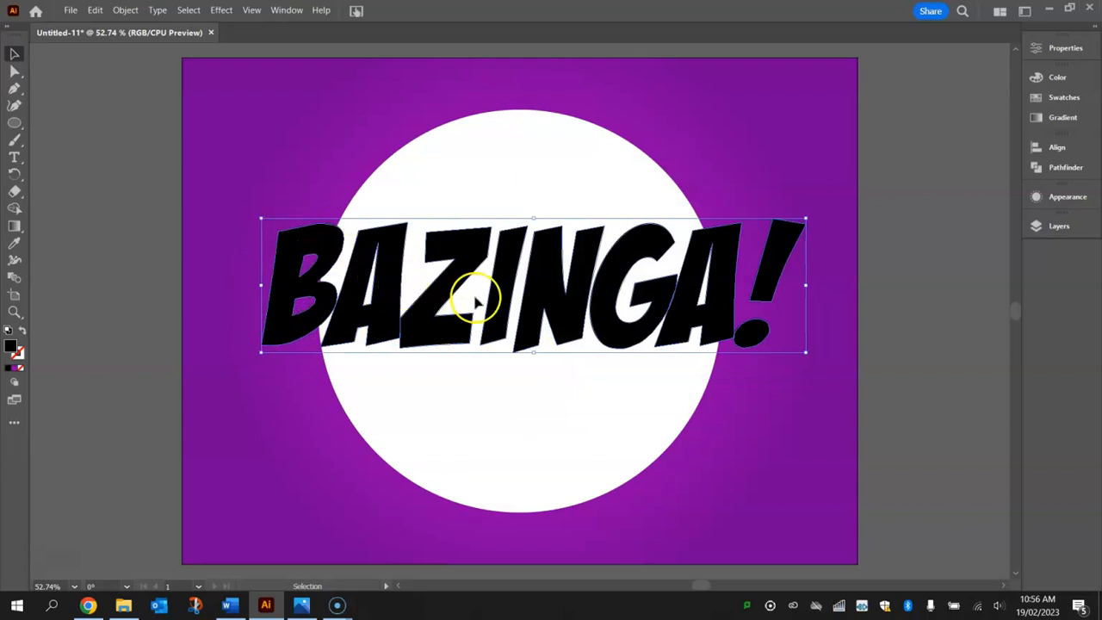
Ungroup the expanded BAZINGA! lettering into separate letters and deselect them
click(870, 226)
click(713, 249)
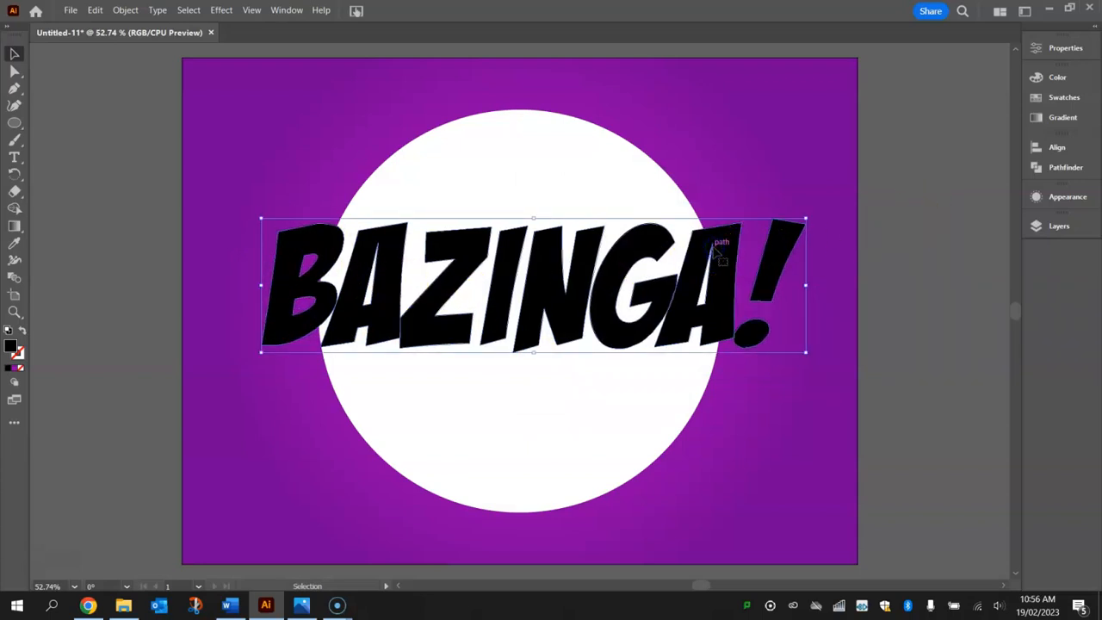
right_click(550, 272)
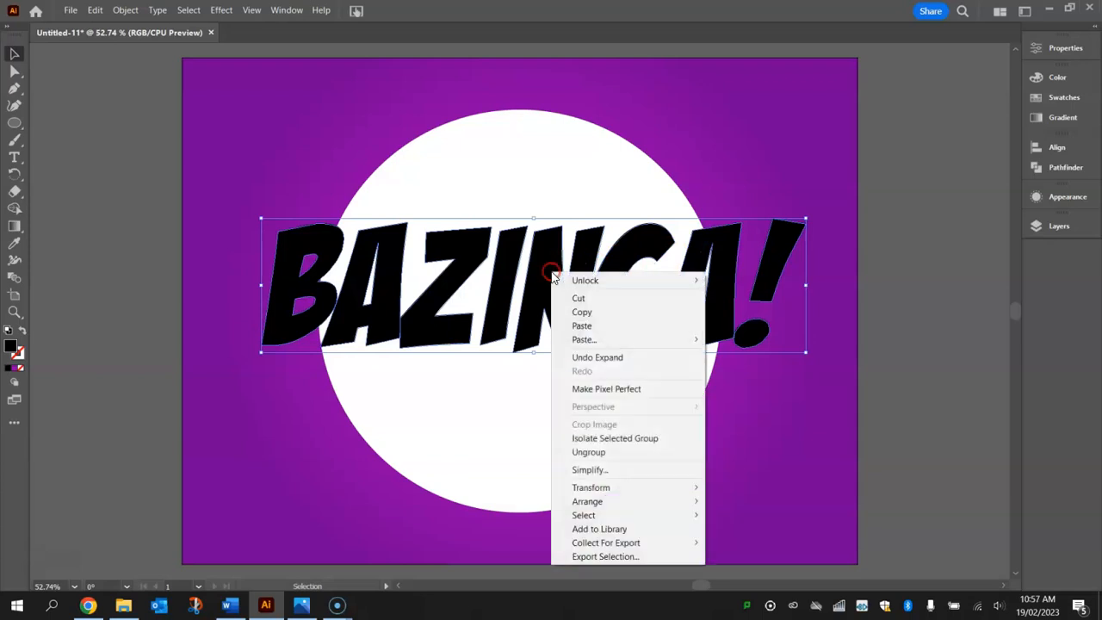
click(614, 459)
click(927, 256)
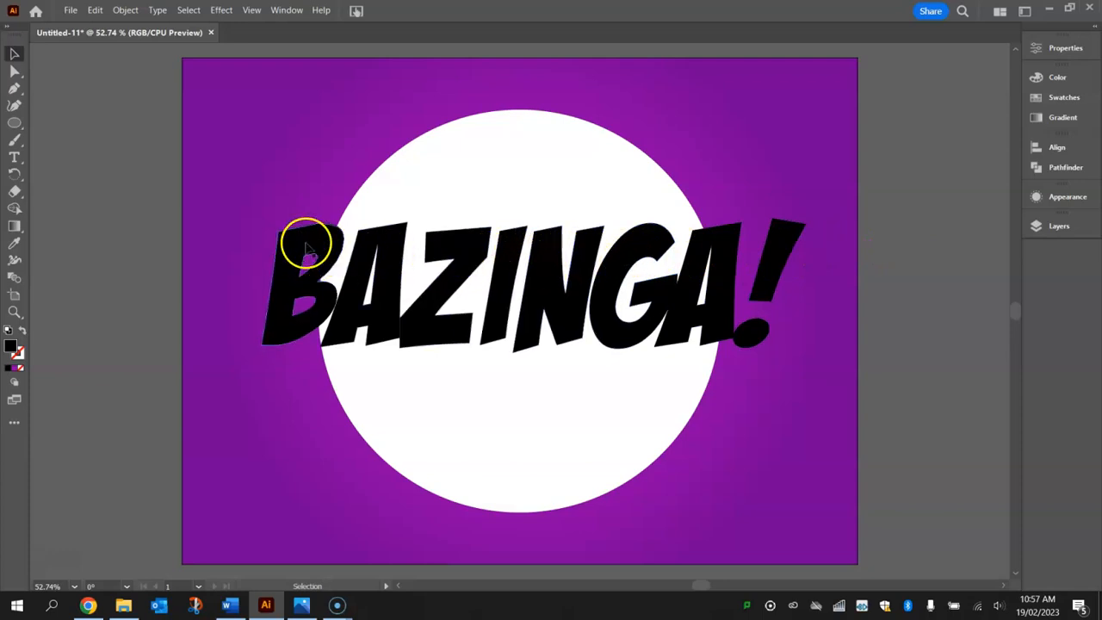
Try moving the letter B on its own toward the artboard's upper-left corner, and undo the move
drag(307, 248, 227, 81)
key(ctrl+z)
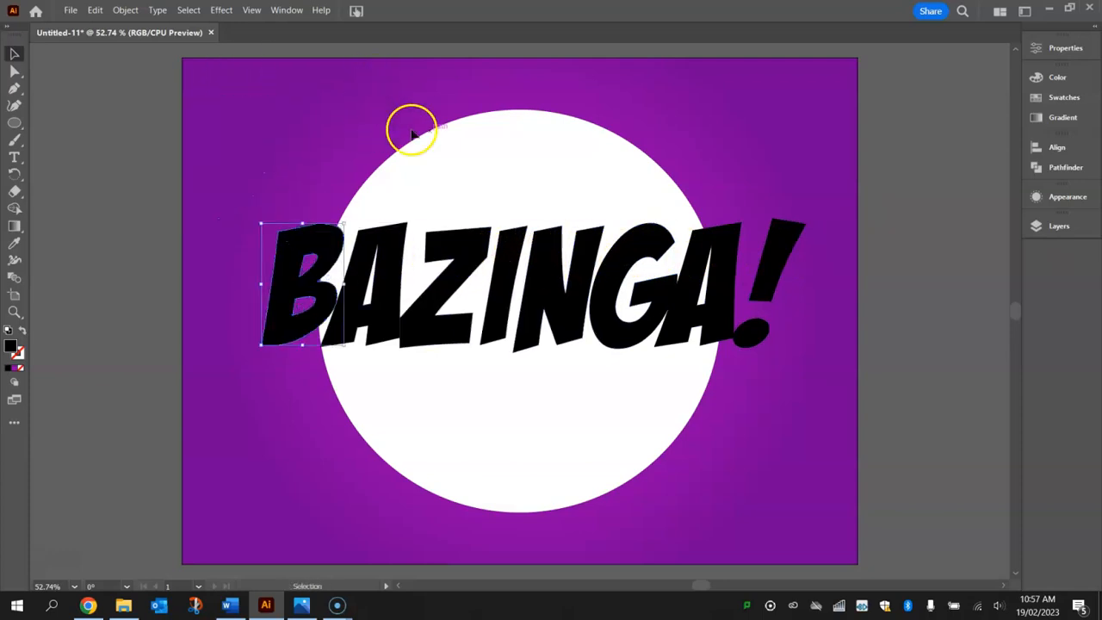
click(929, 171)
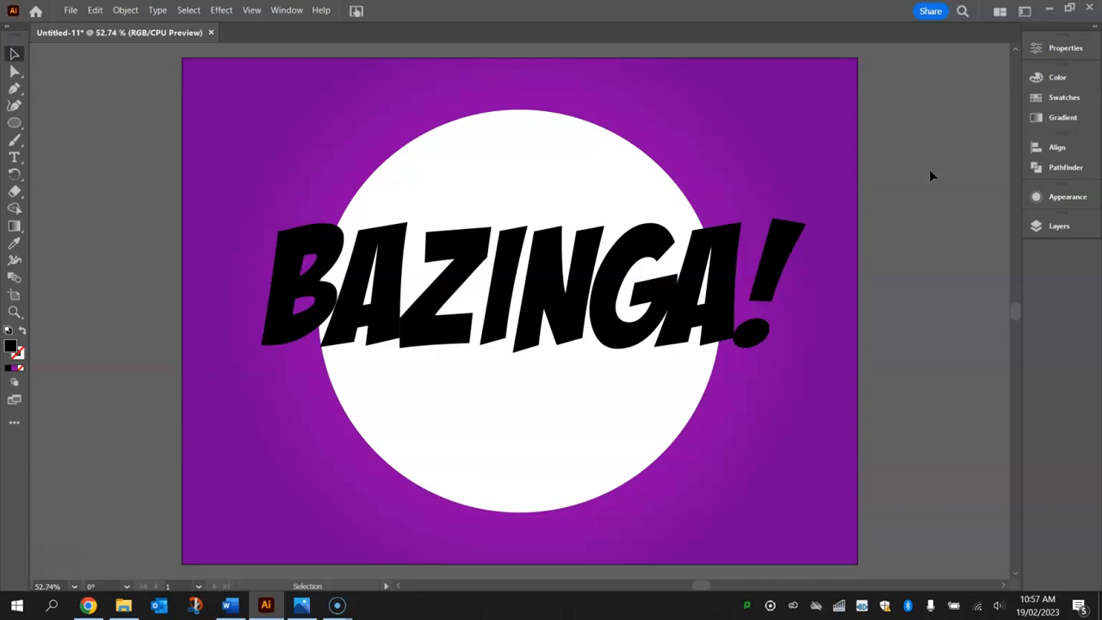
Select all the BAZINGA! letters together and show their appearance attributes with the Stroke and Fill entries collapsed
drag(233, 183, 847, 387)
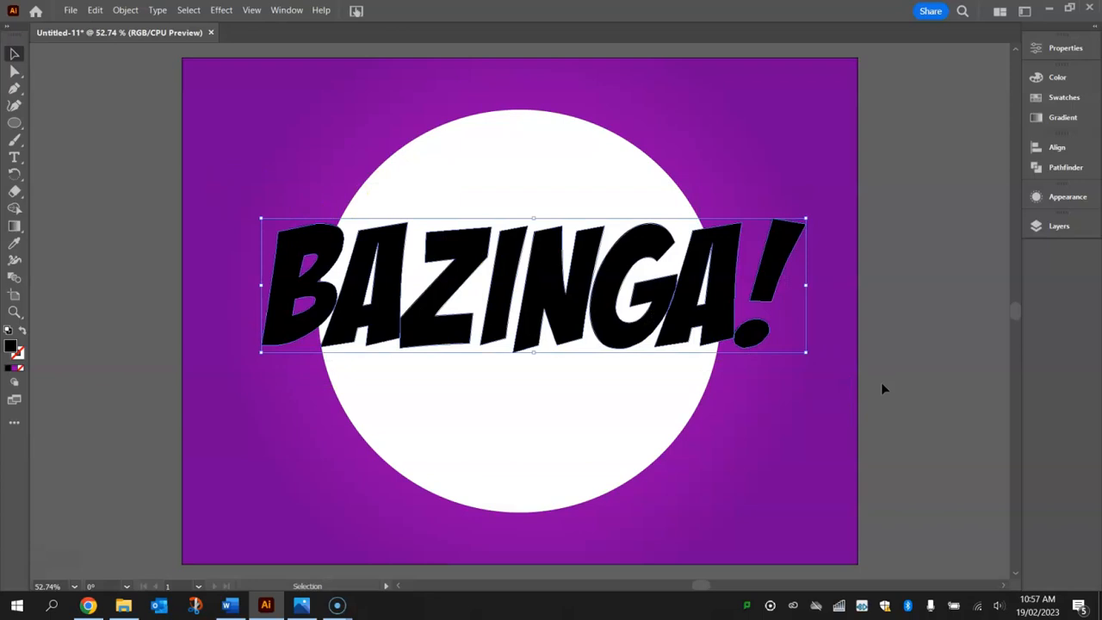
click(1061, 203)
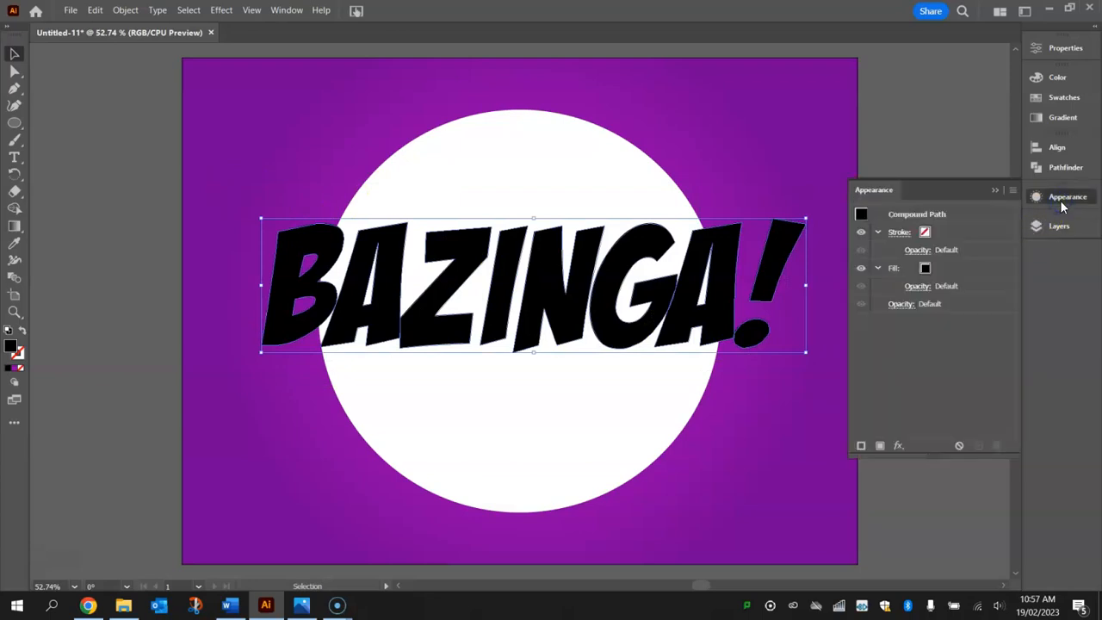
click(286, 10)
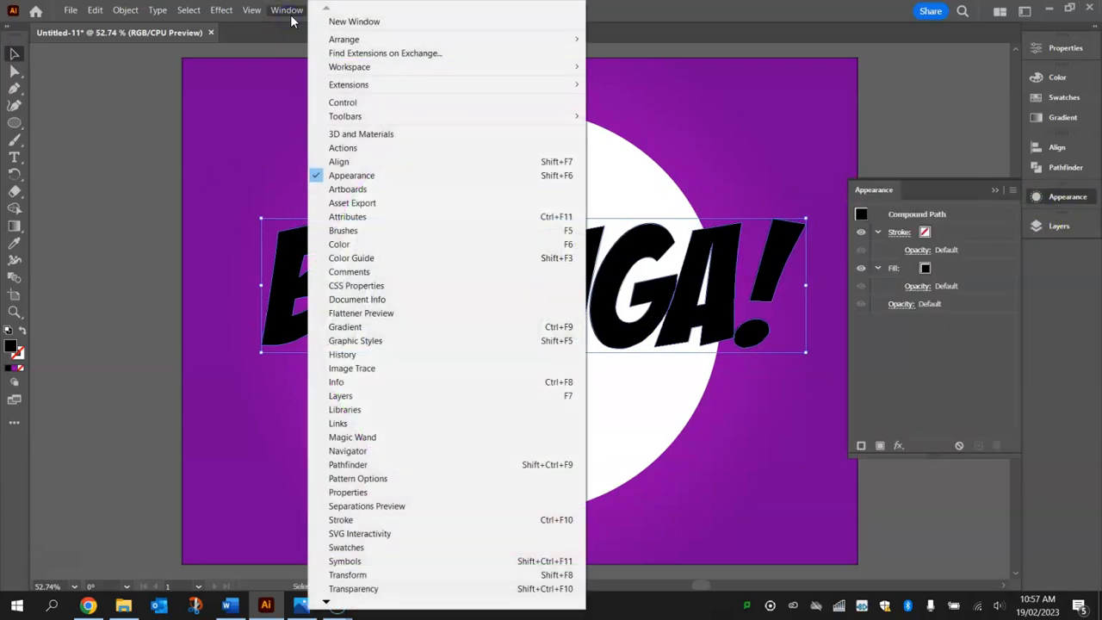
click(956, 367)
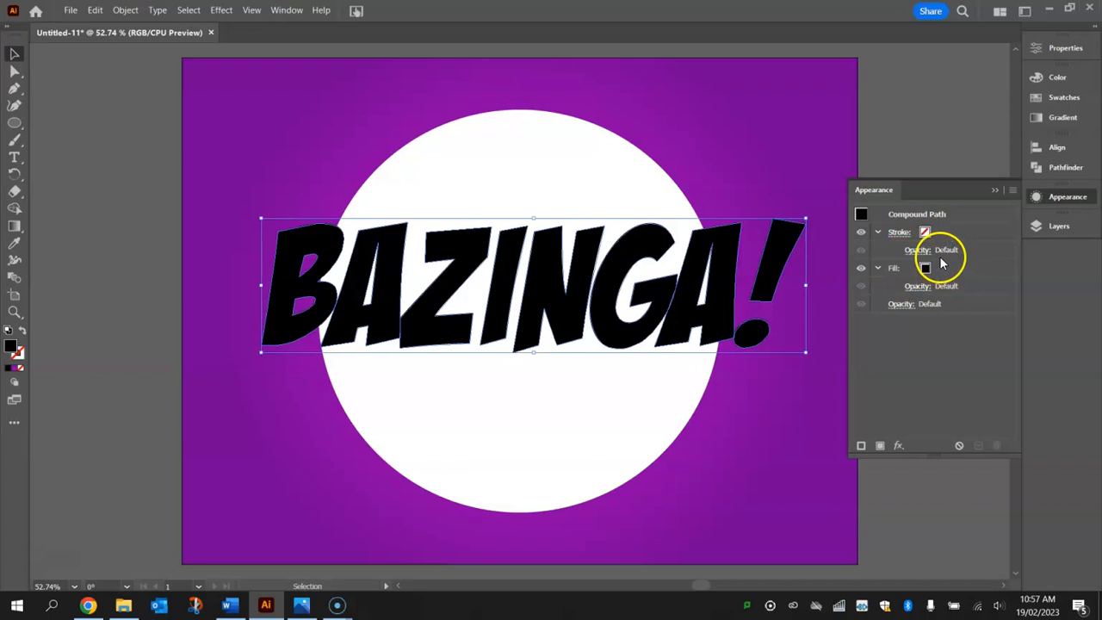
click(875, 231)
click(878, 250)
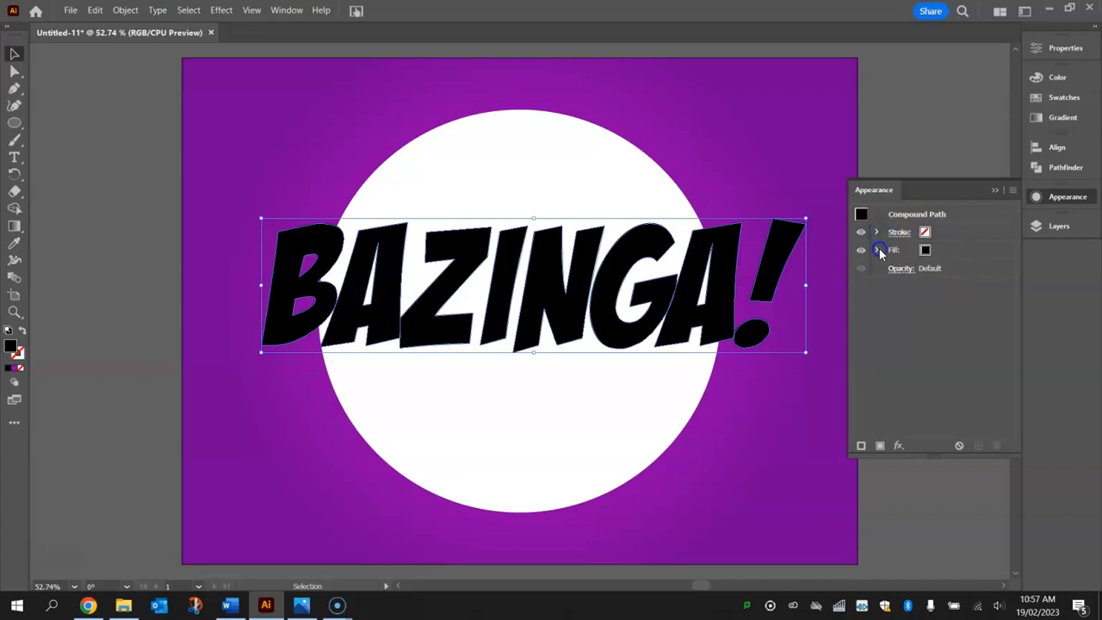
Add an Offset Path effect of 8 px with Round joins to the letters' black fill
click(952, 248)
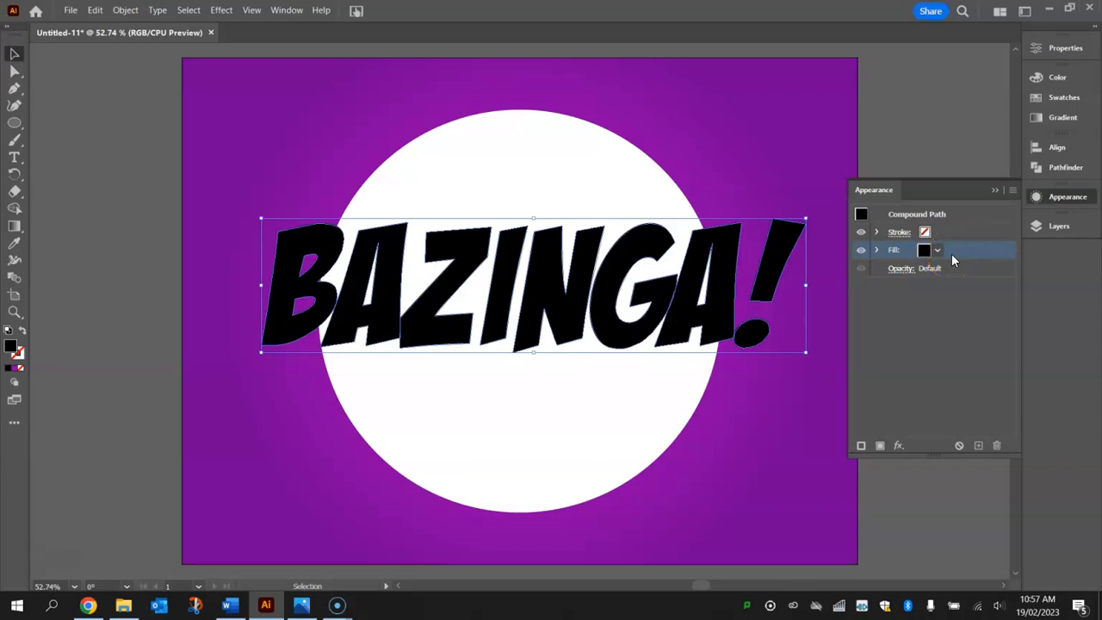
click(899, 445)
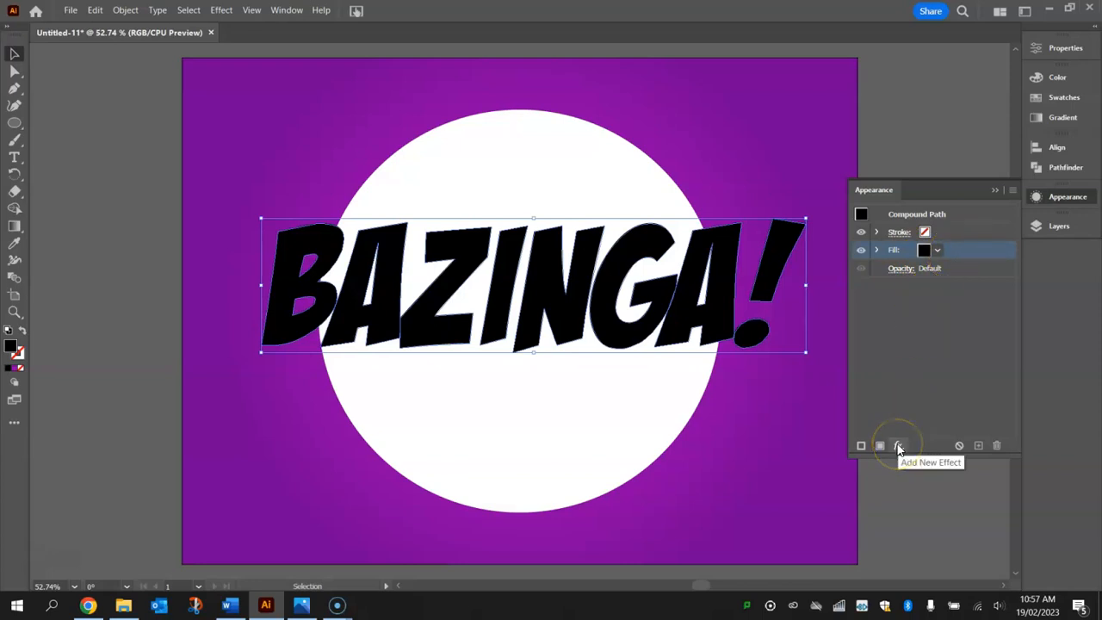
click(899, 446)
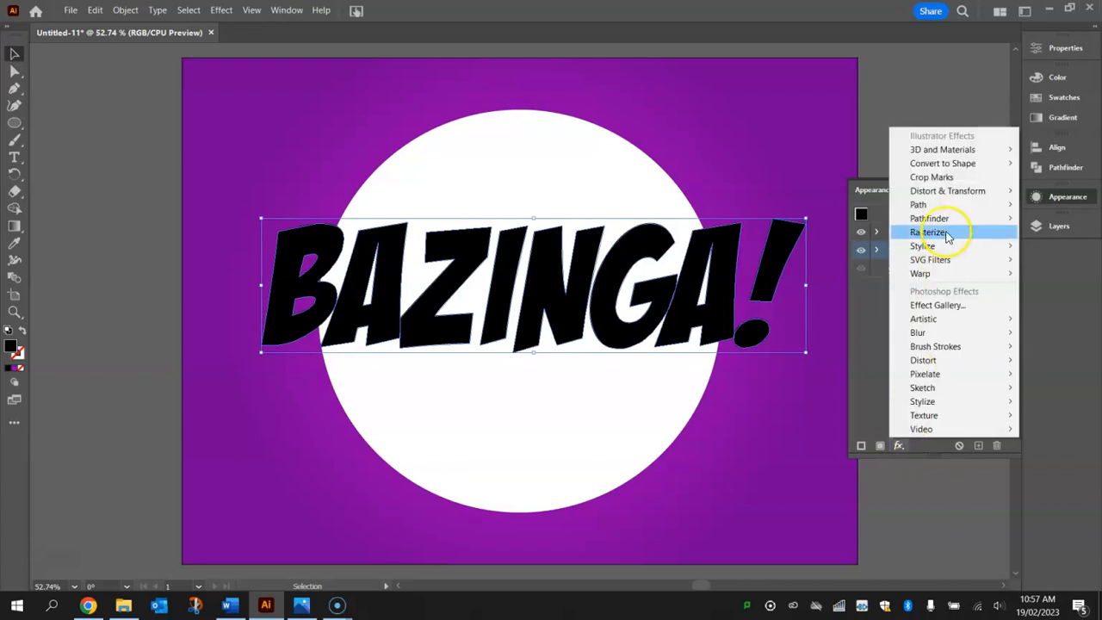
mouse_move(898, 208)
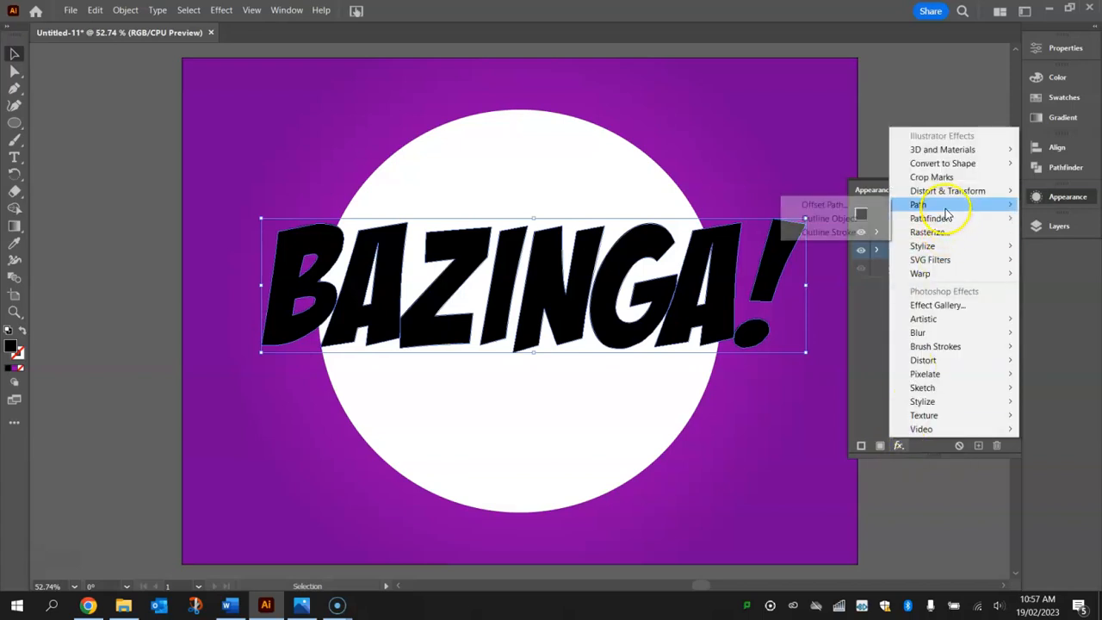
click(841, 208)
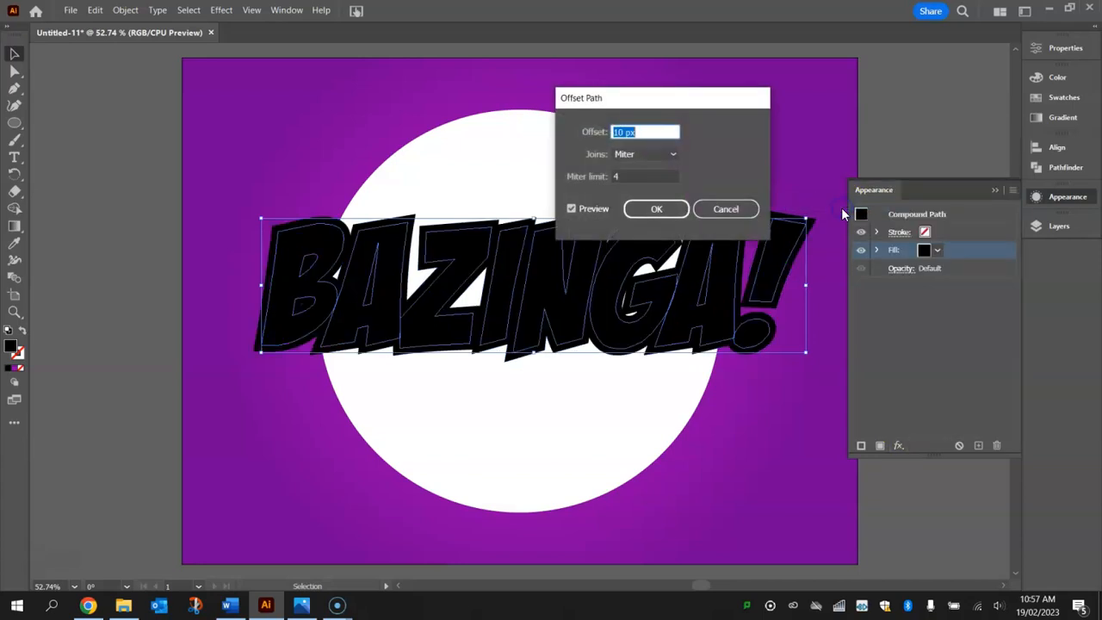
drag(653, 95, 736, 17)
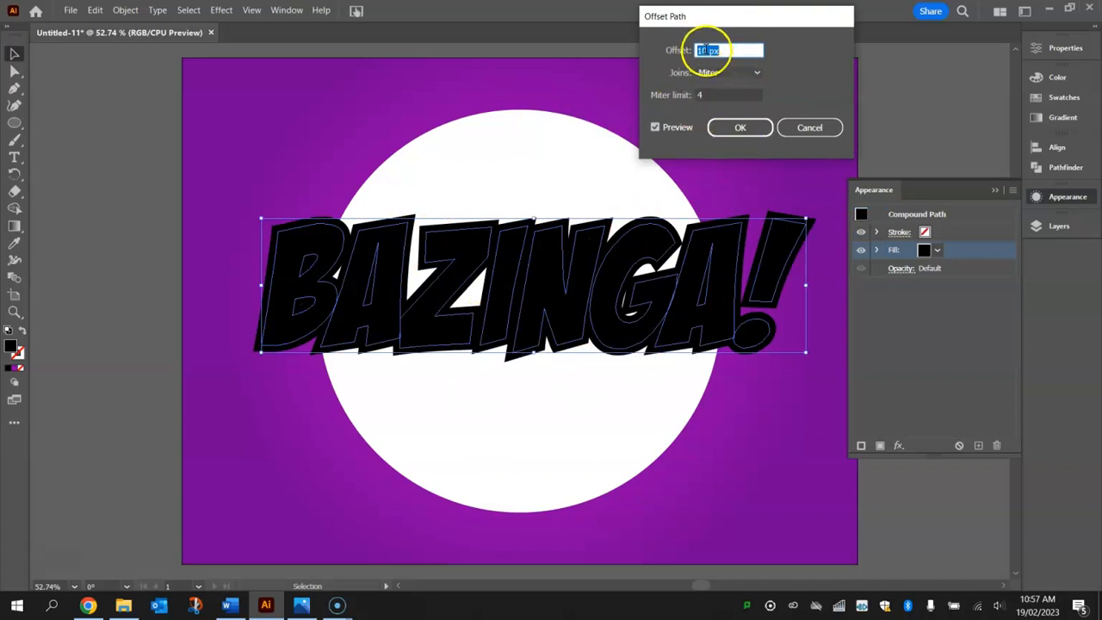
text(8)
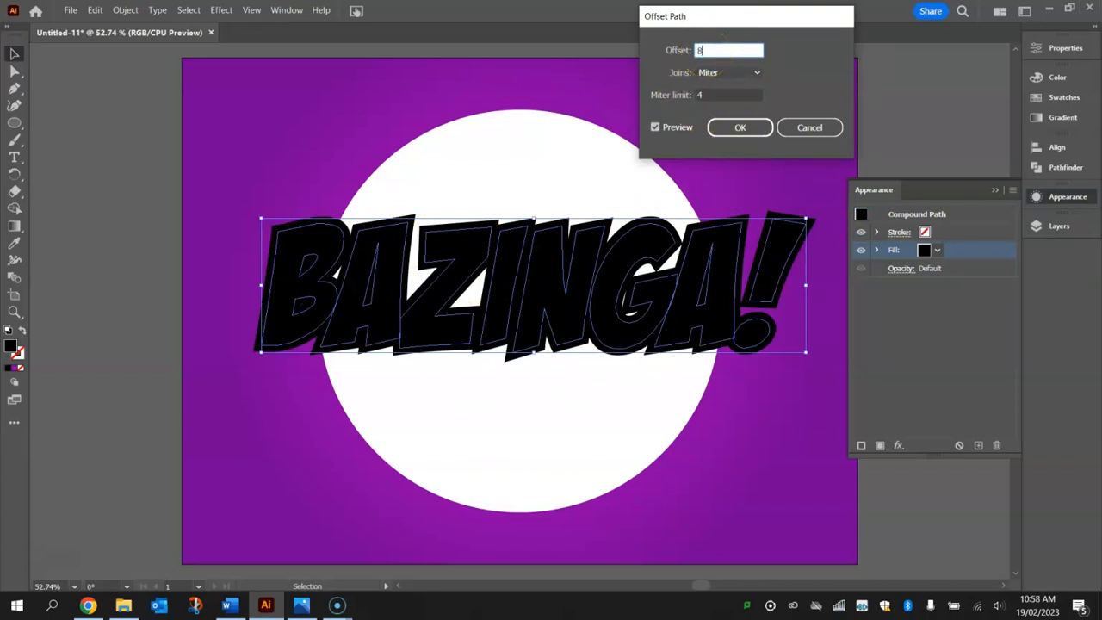
key(Tab)
key(Down)
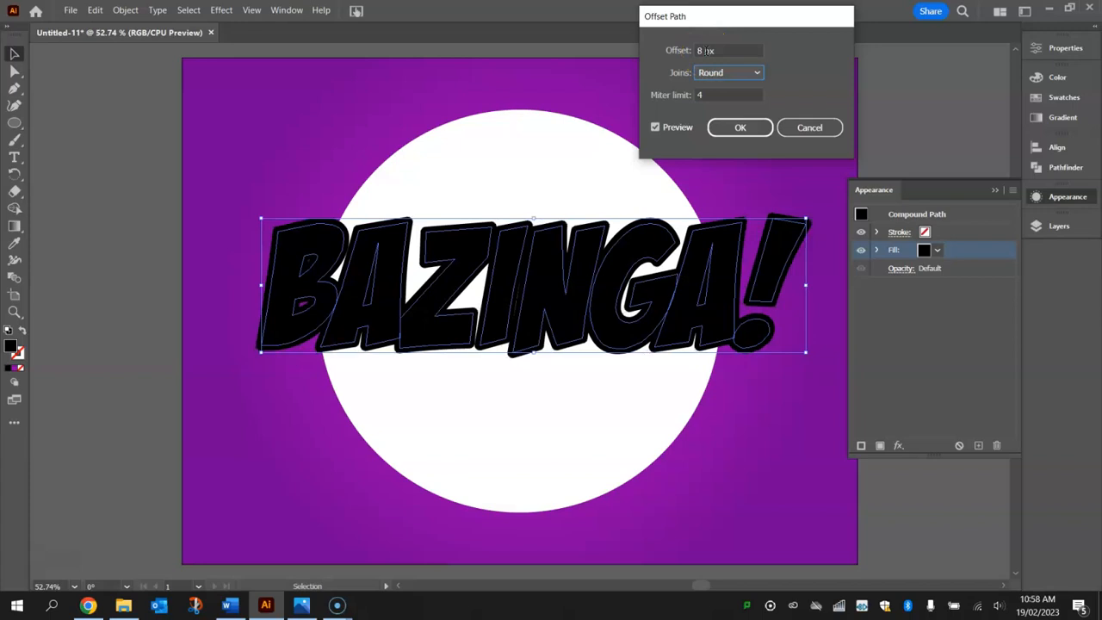
click(701, 70)
click(719, 105)
click(677, 127)
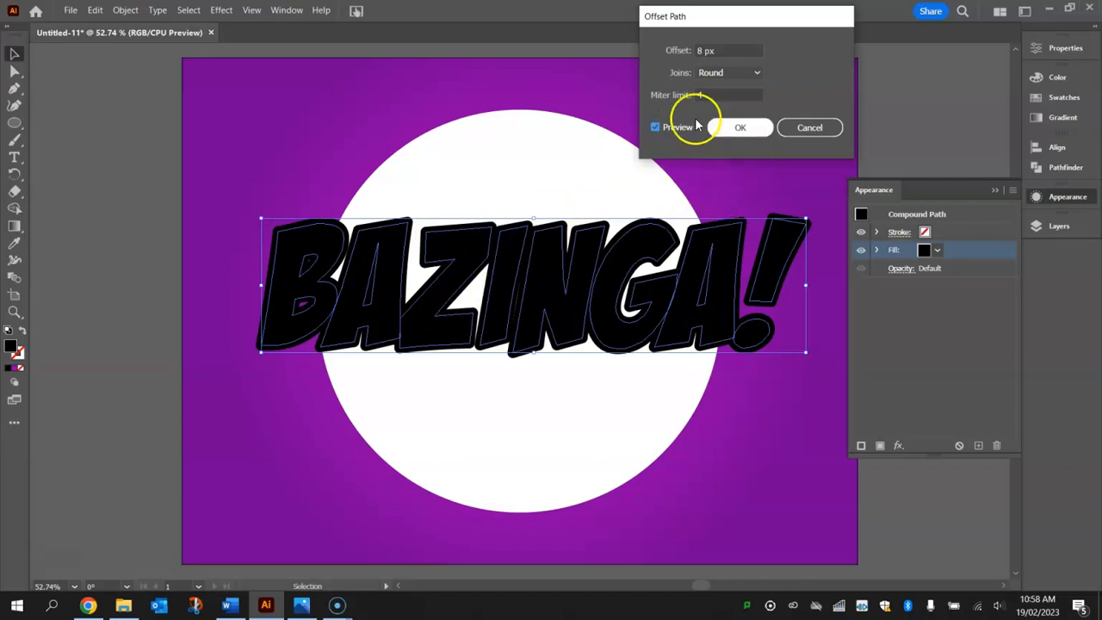
click(745, 128)
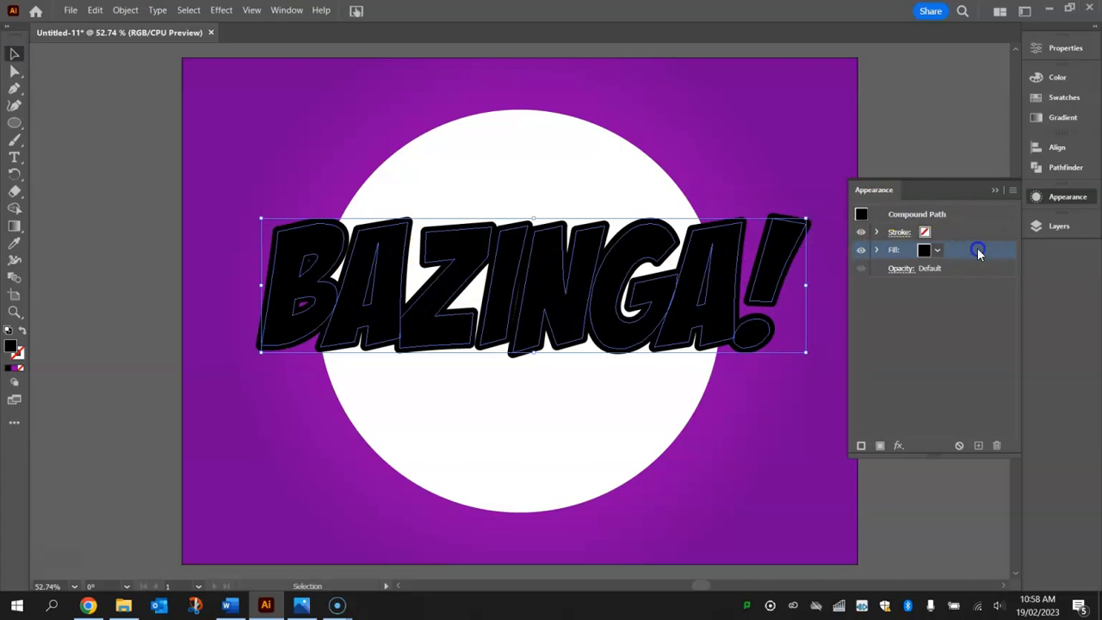
Add a Transform effect to the black fill that moves it 7 px horizontally and 12 px vertically
click(899, 445)
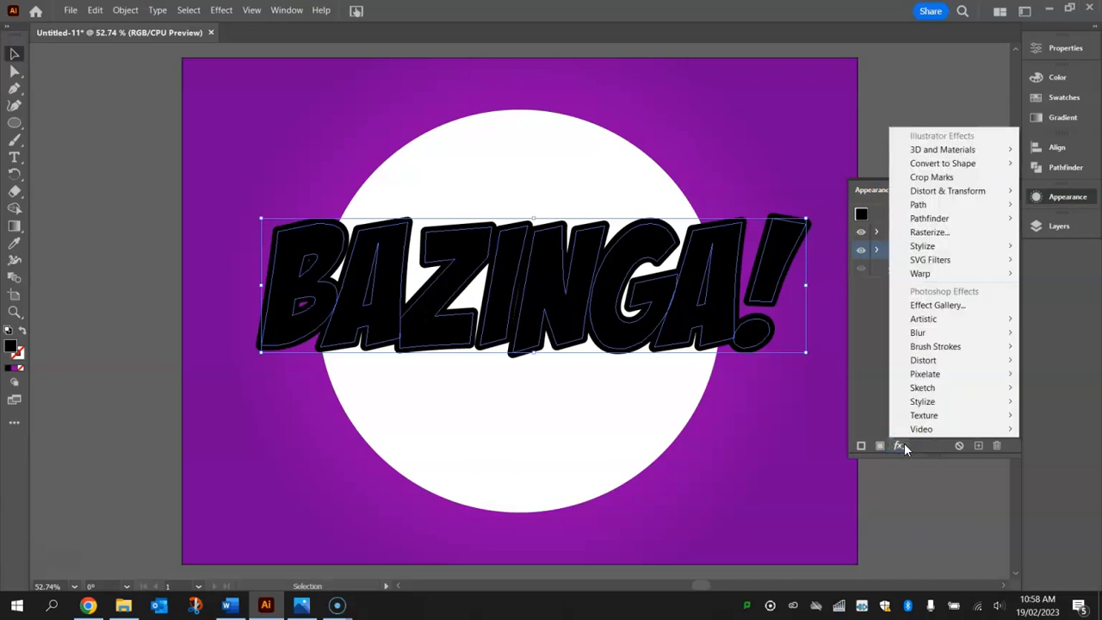
mouse_move(995, 197)
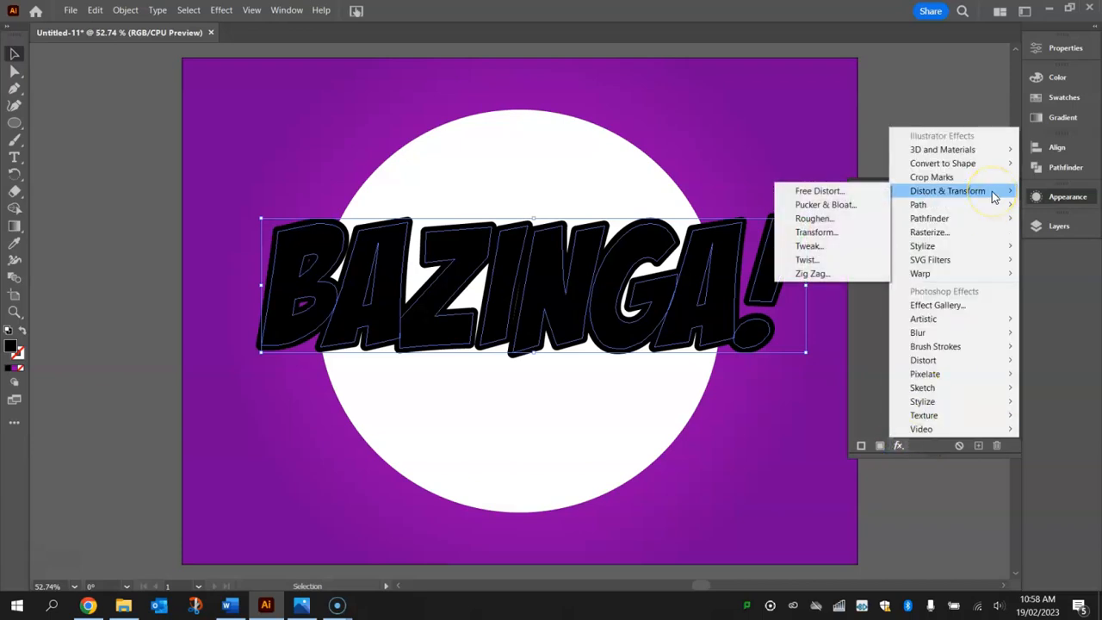
click(824, 231)
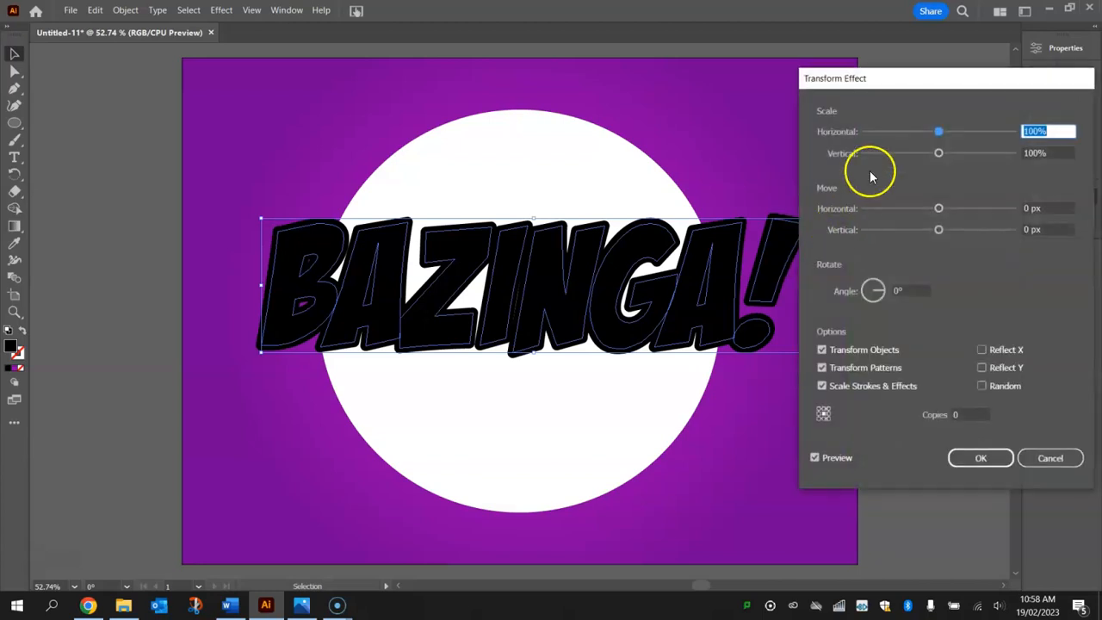
click(1021, 208)
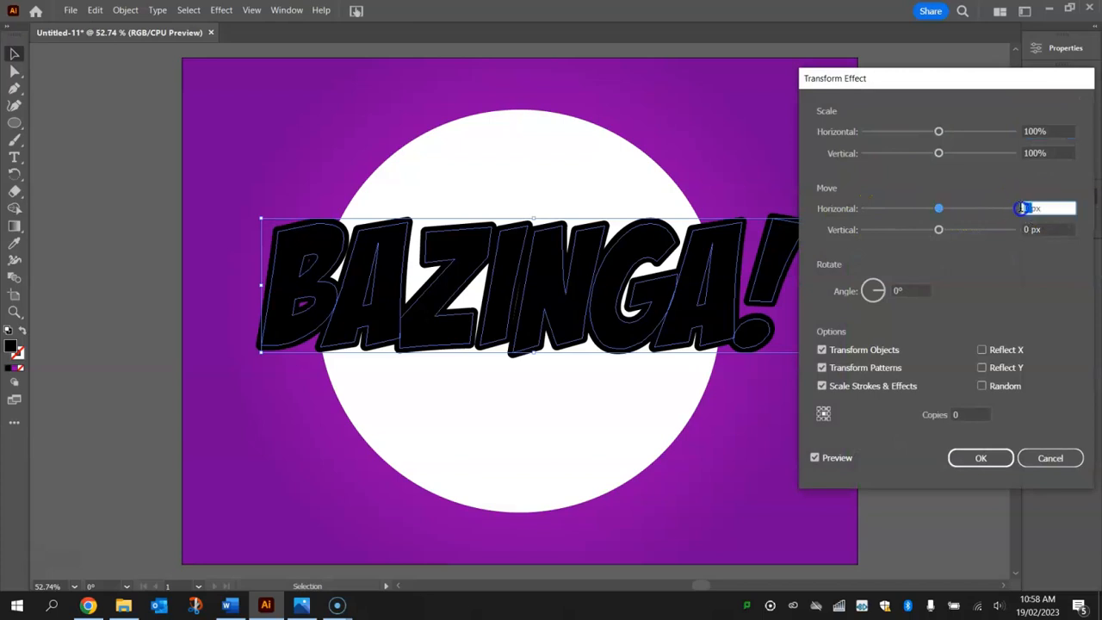
text(7)
key(Tab)
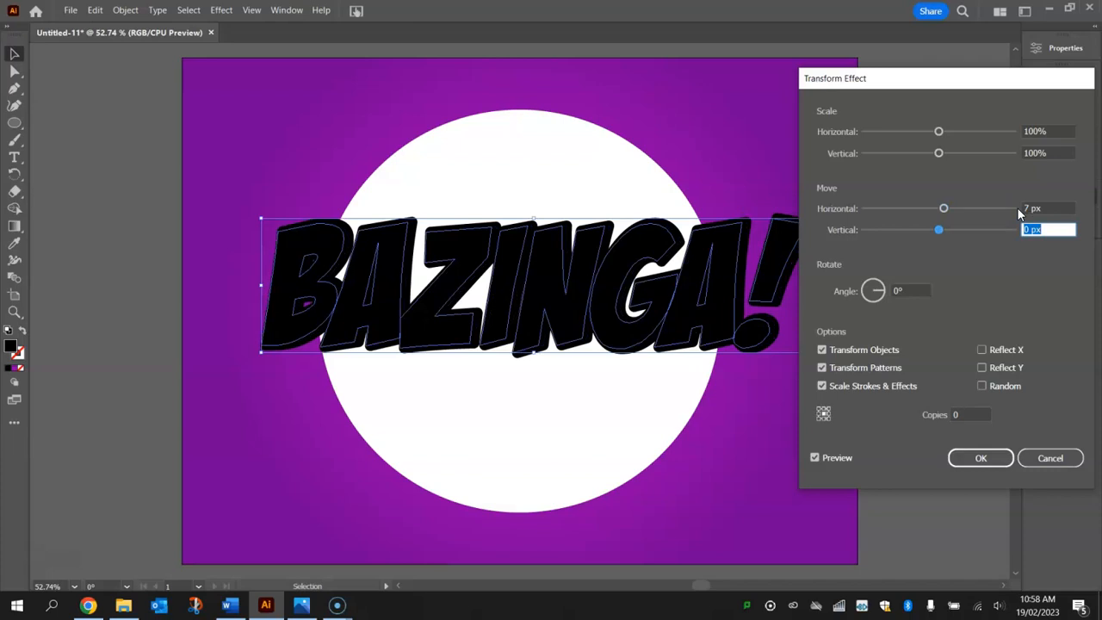
text(12)
key(Tab)
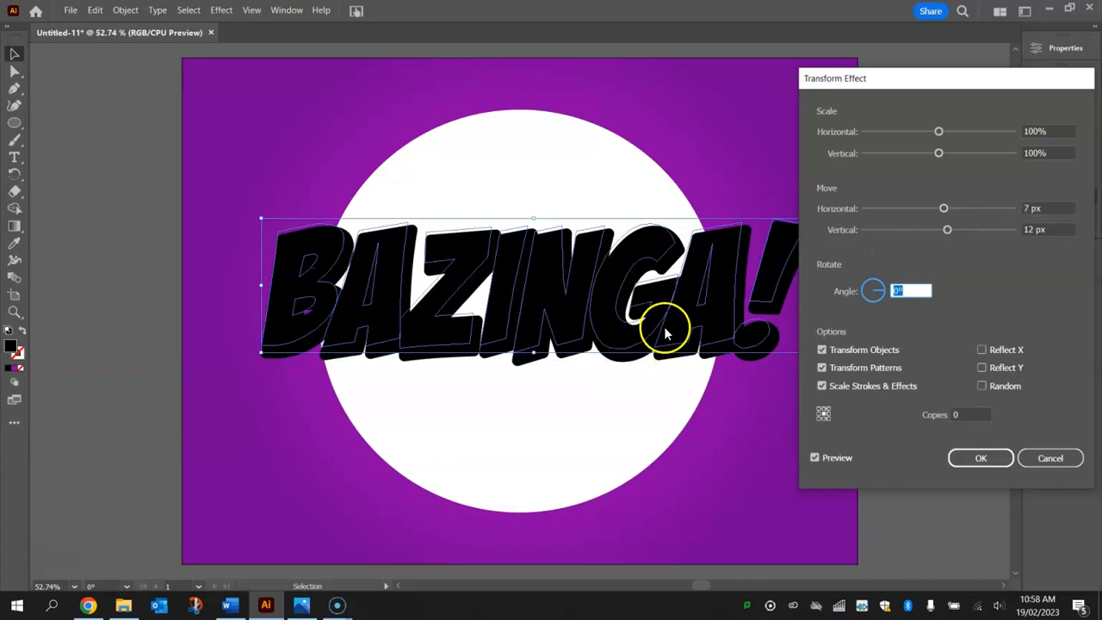
click(978, 458)
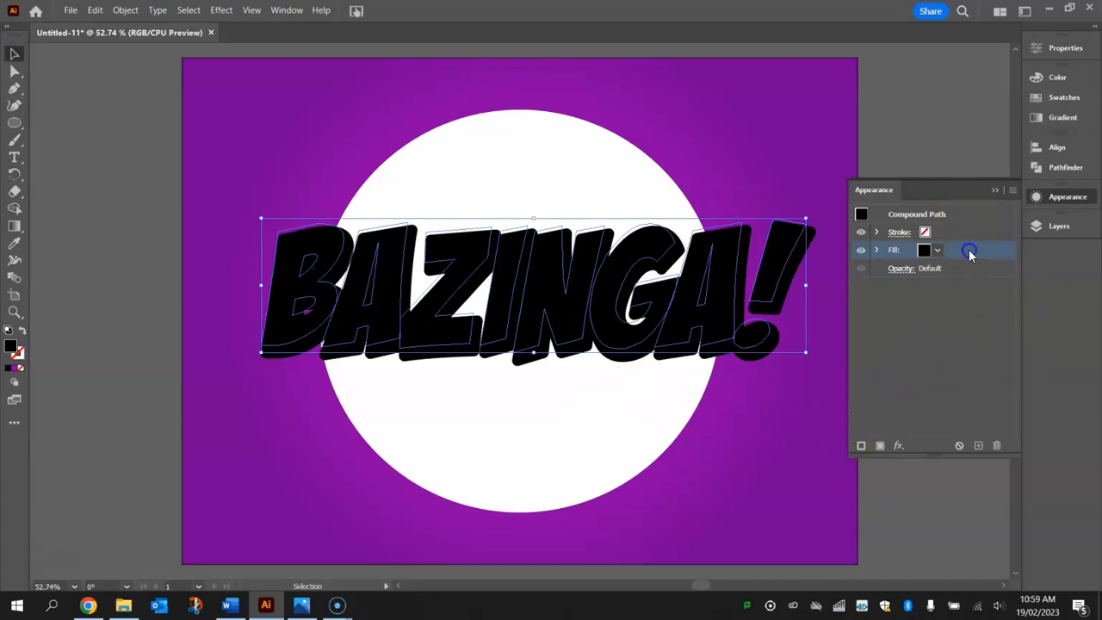
Add a second fill above the letters' black fill, colour it white, and check the effects on the black fill
click(879, 446)
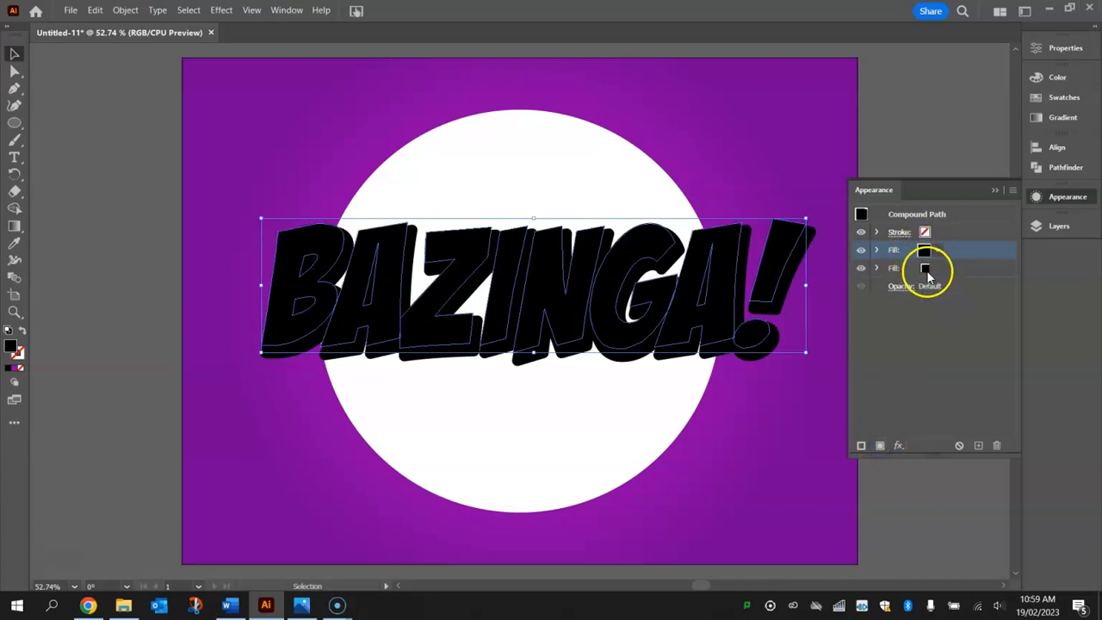
click(926, 250)
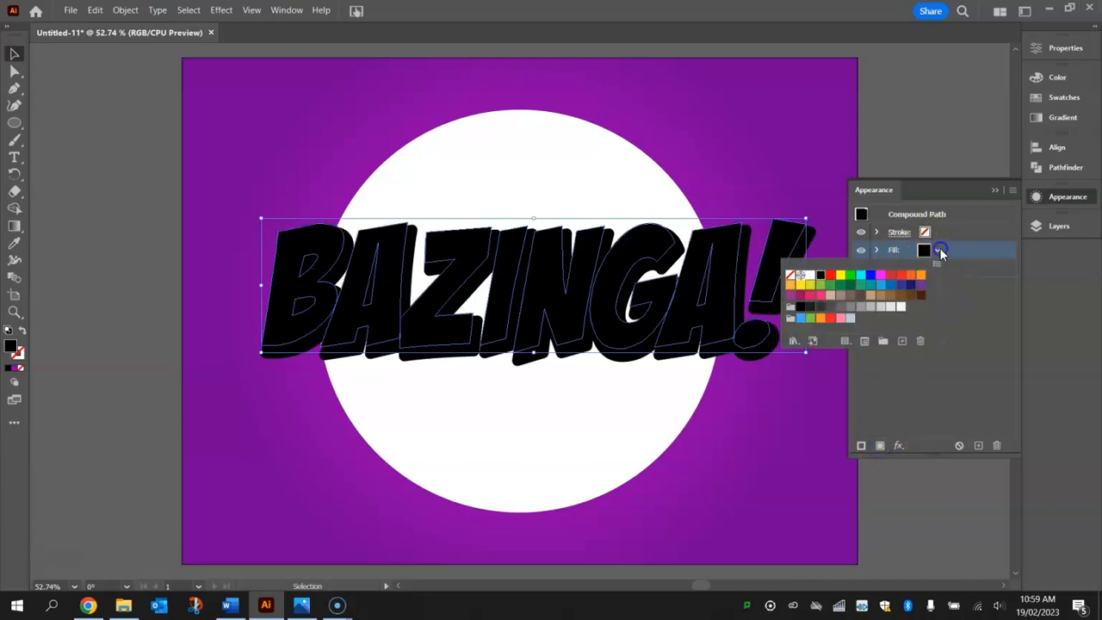
click(809, 276)
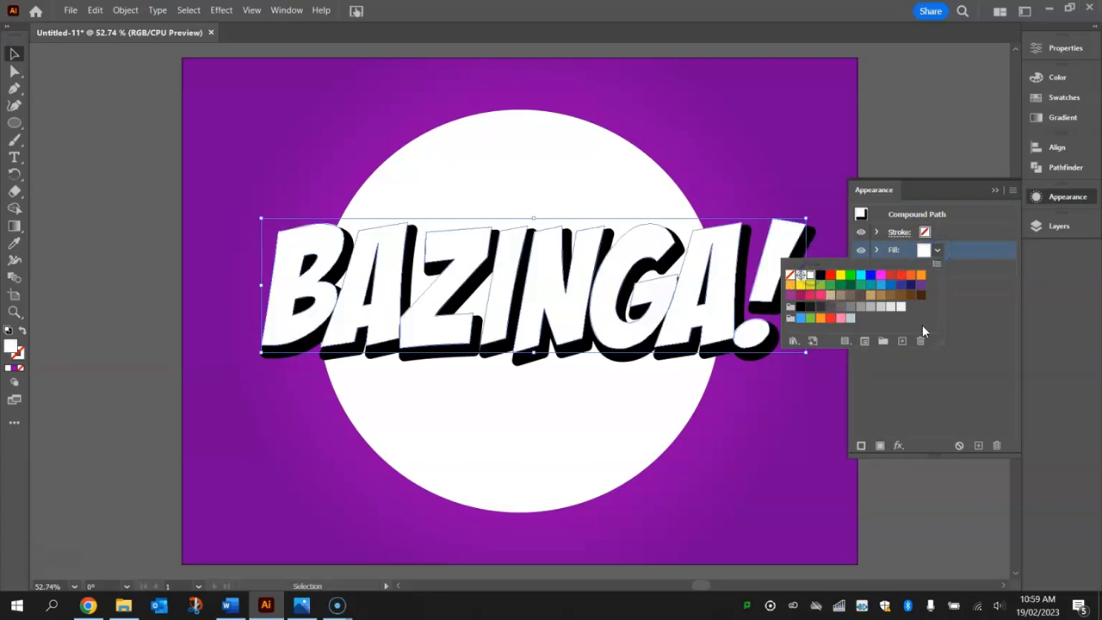
click(1002, 360)
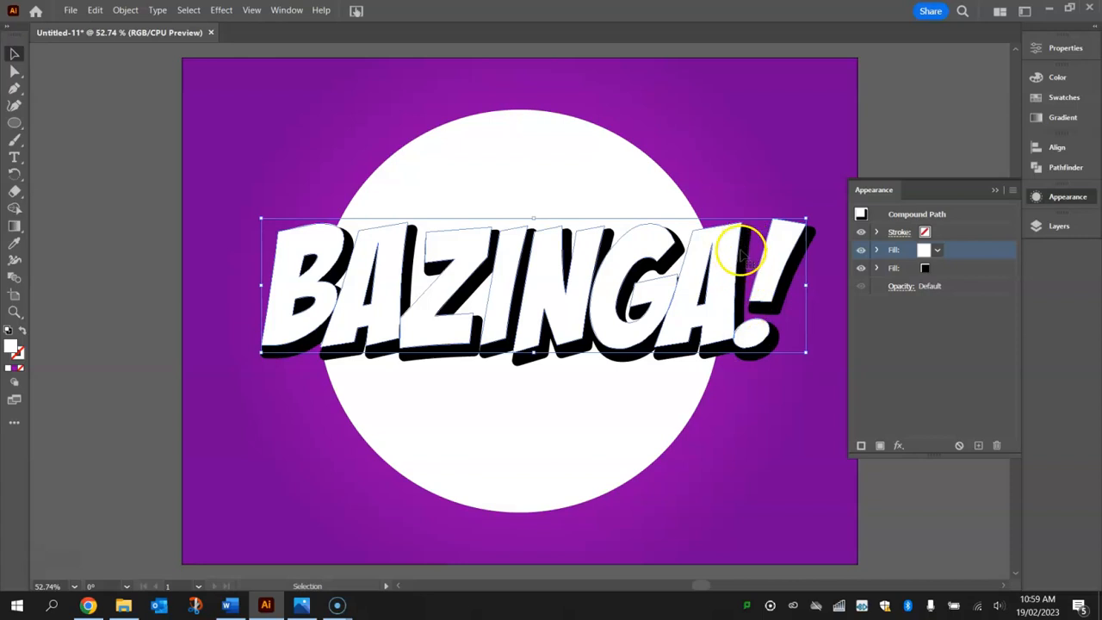
click(876, 268)
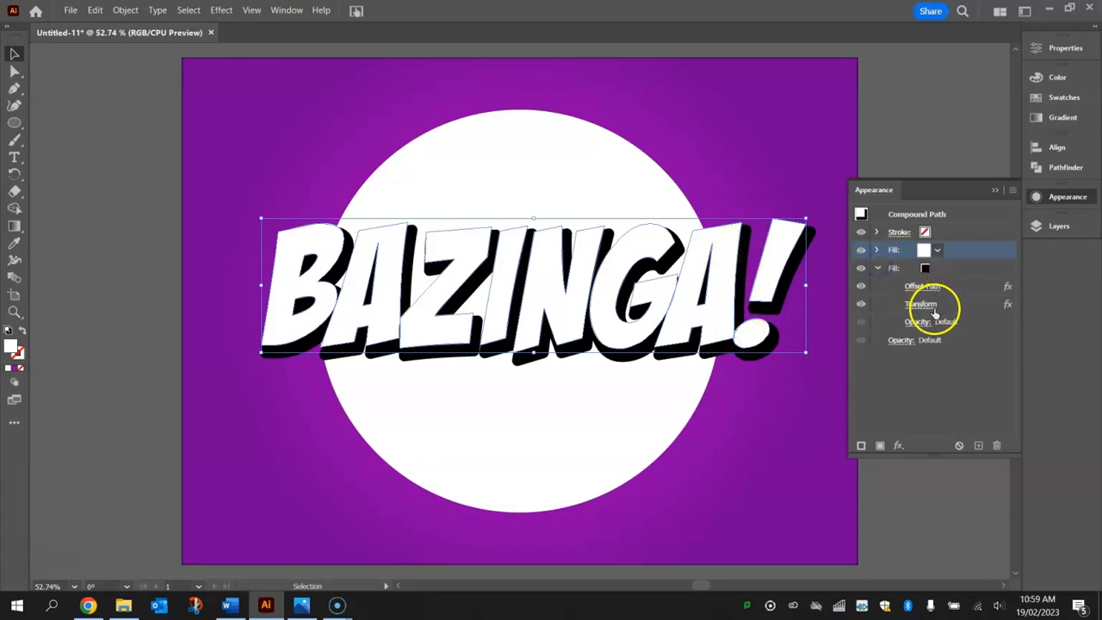
click(877, 269)
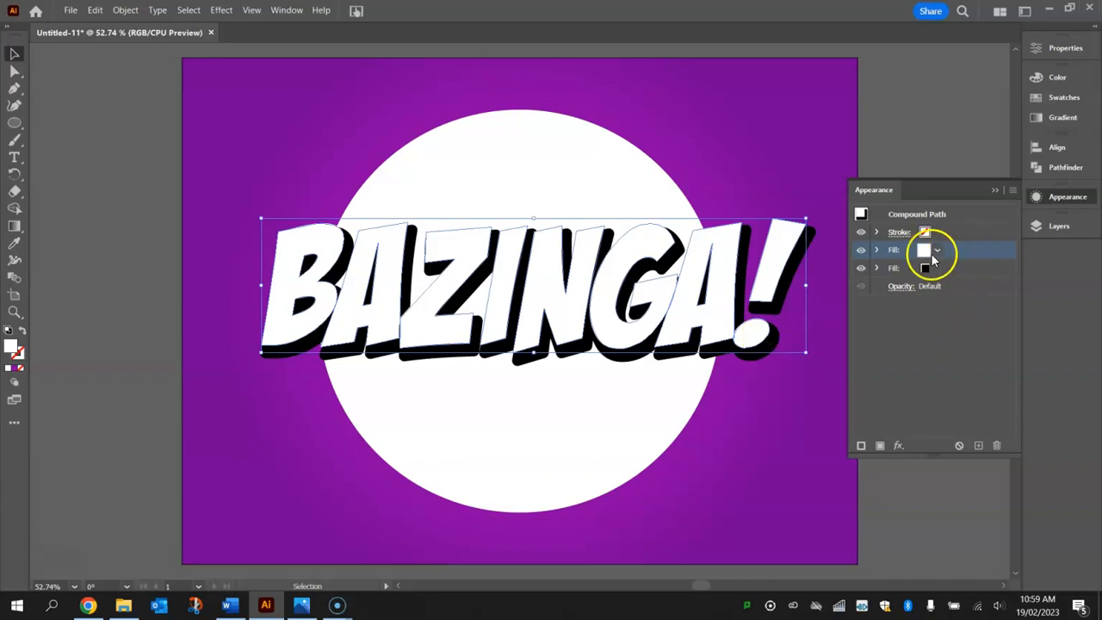
Add a third fill above the letters' white fill and colour it yellow
click(880, 446)
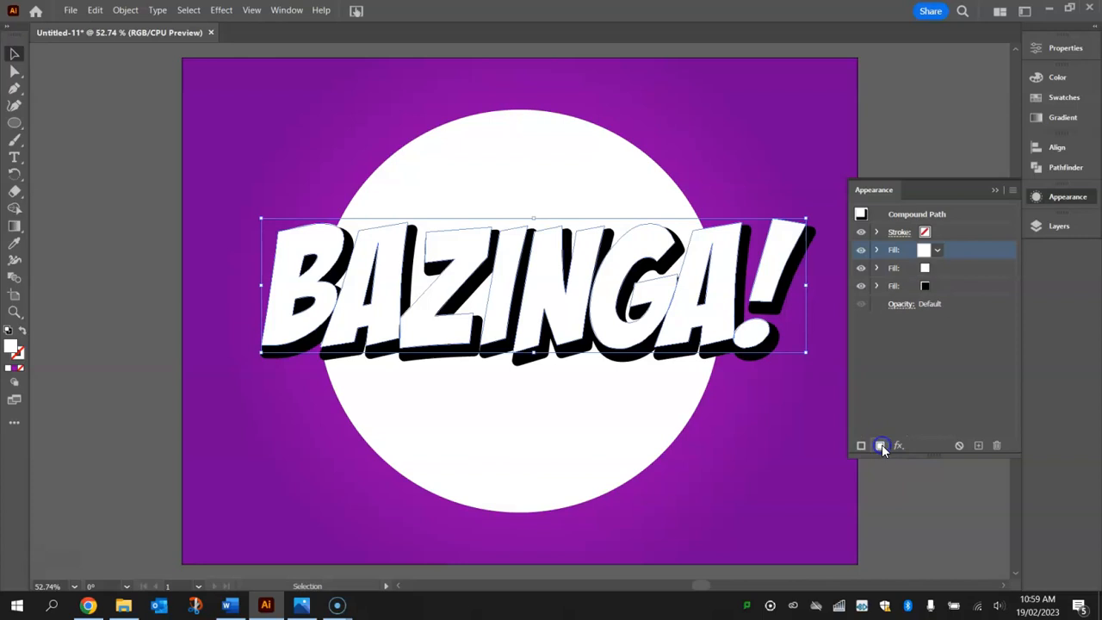
click(936, 251)
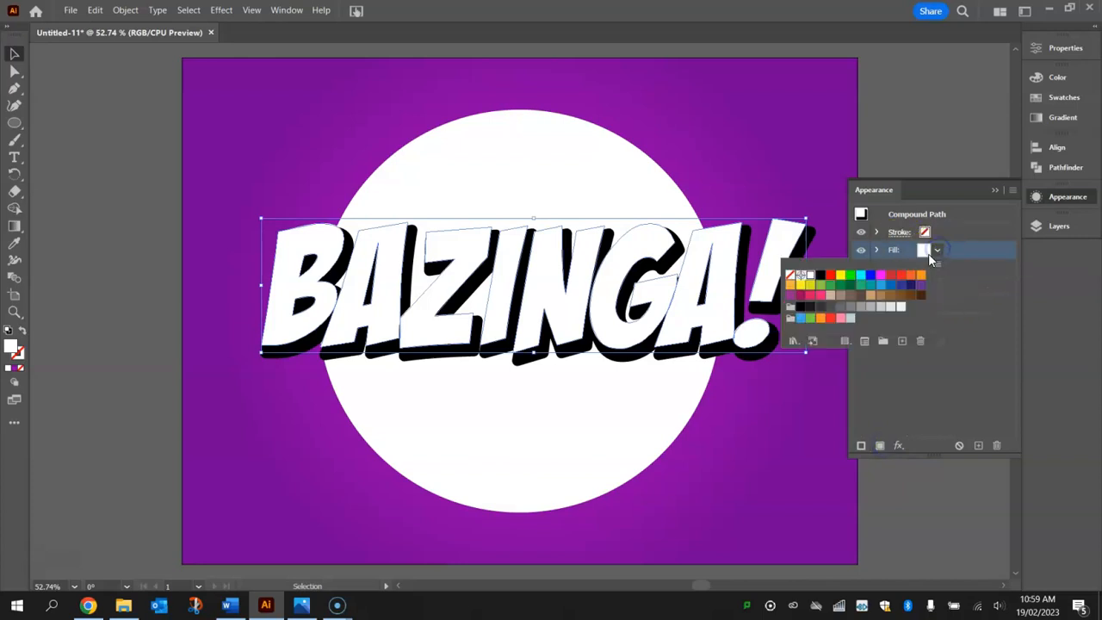
click(841, 274)
click(965, 392)
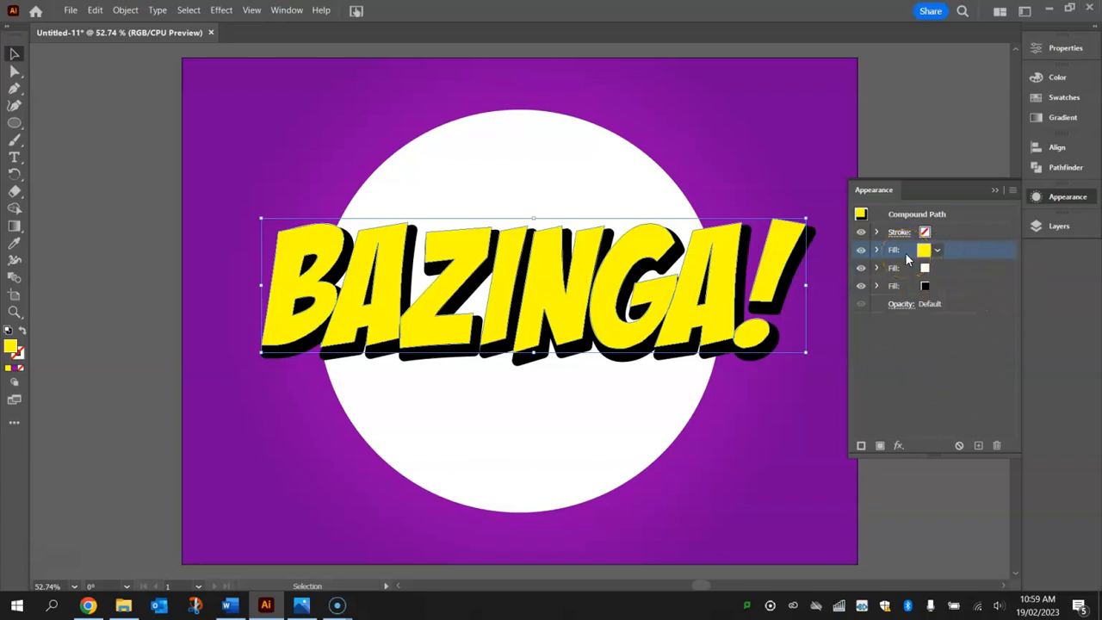
Add a Transform effect to the letters' yellow fill that moves it 5 px horizontally and 5 px vertically
click(899, 445)
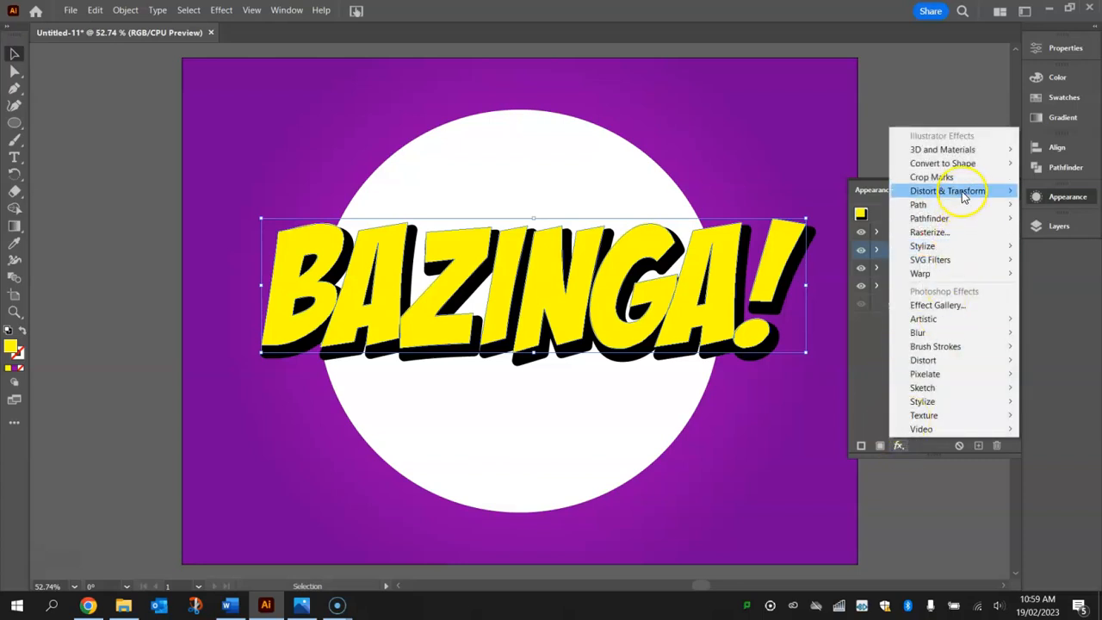
mouse_move(964, 190)
click(814, 233)
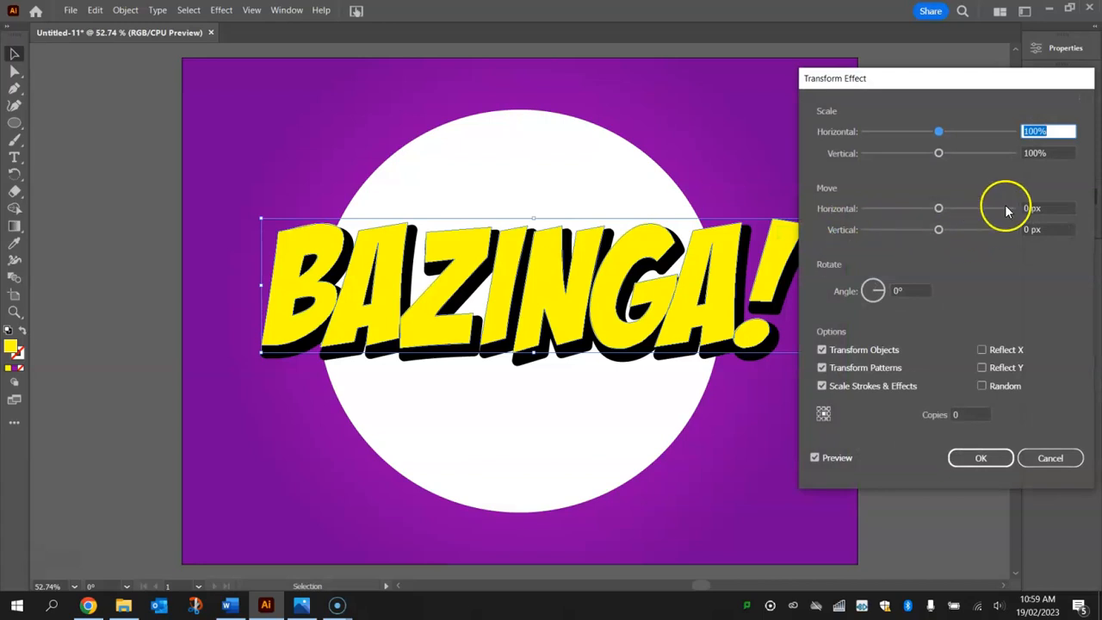
click(1030, 208)
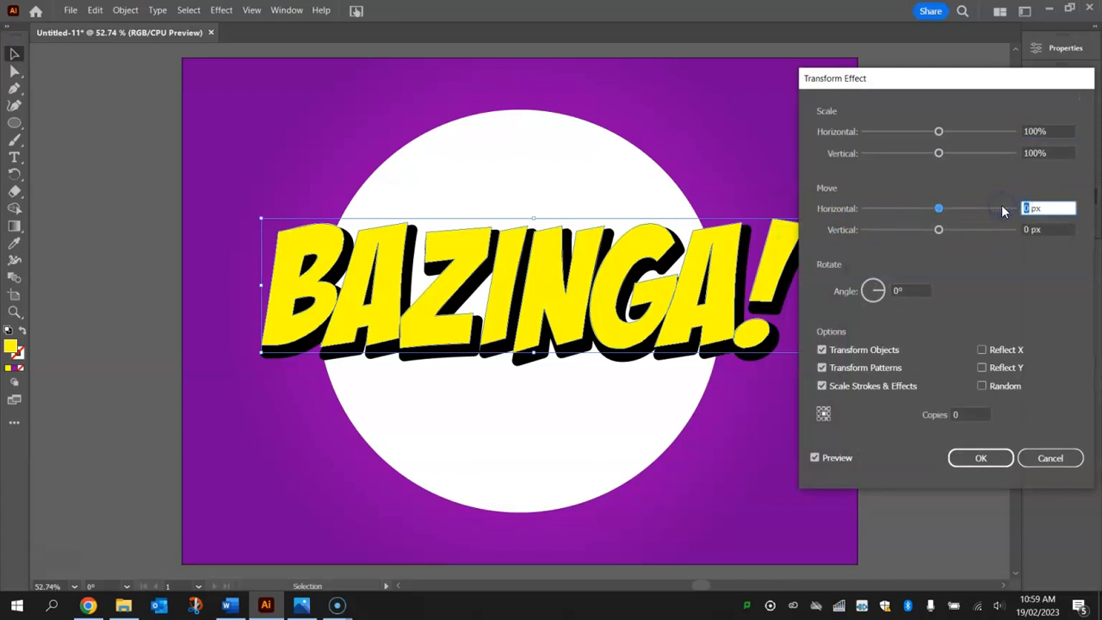
text(5)
key(Tab)
text(5)
key(Tab)
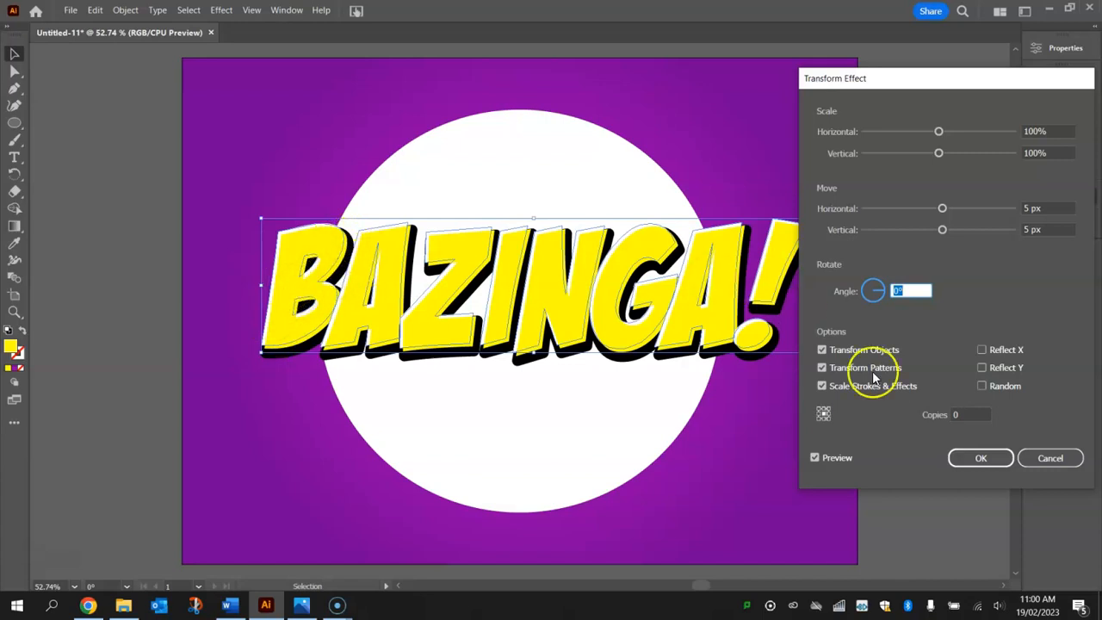
click(981, 459)
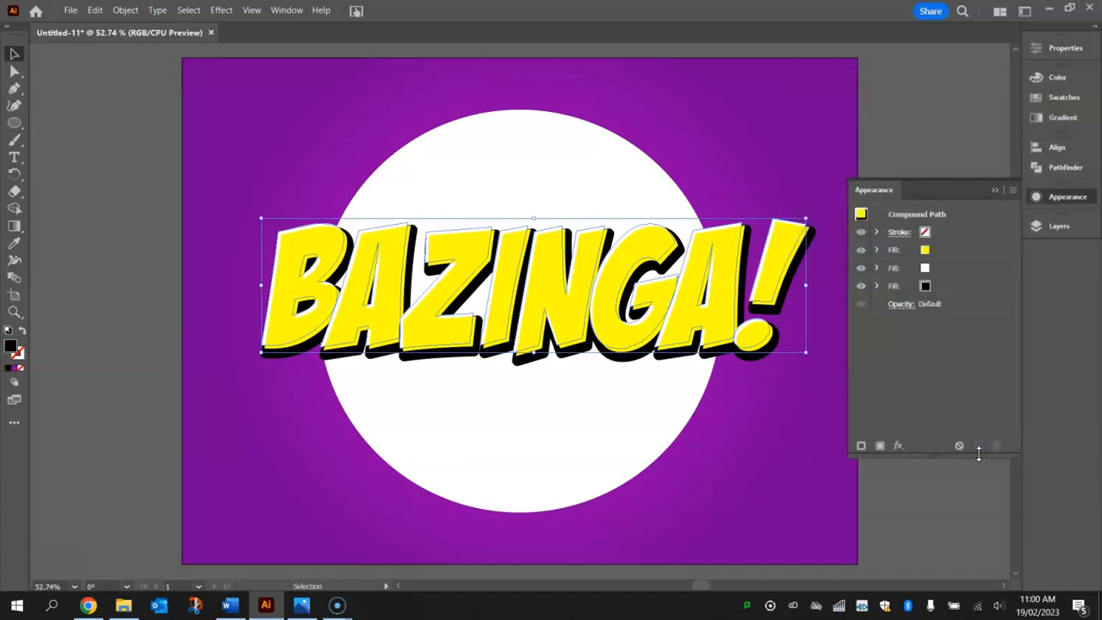
Give the letters a black stroke with a weight of 8 pt
click(899, 233)
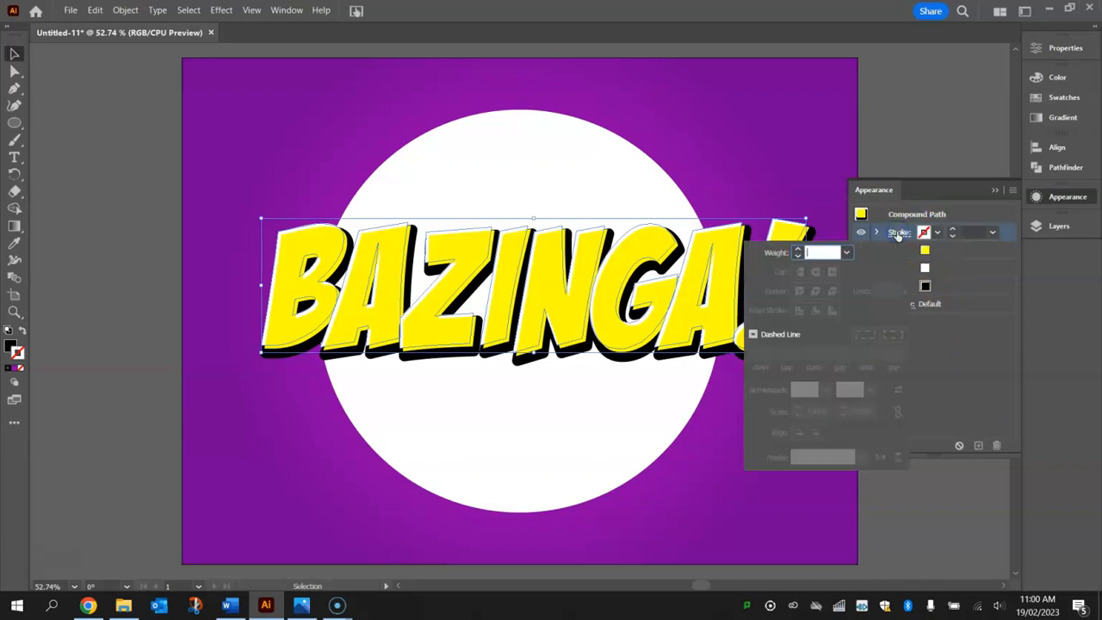
click(798, 252)
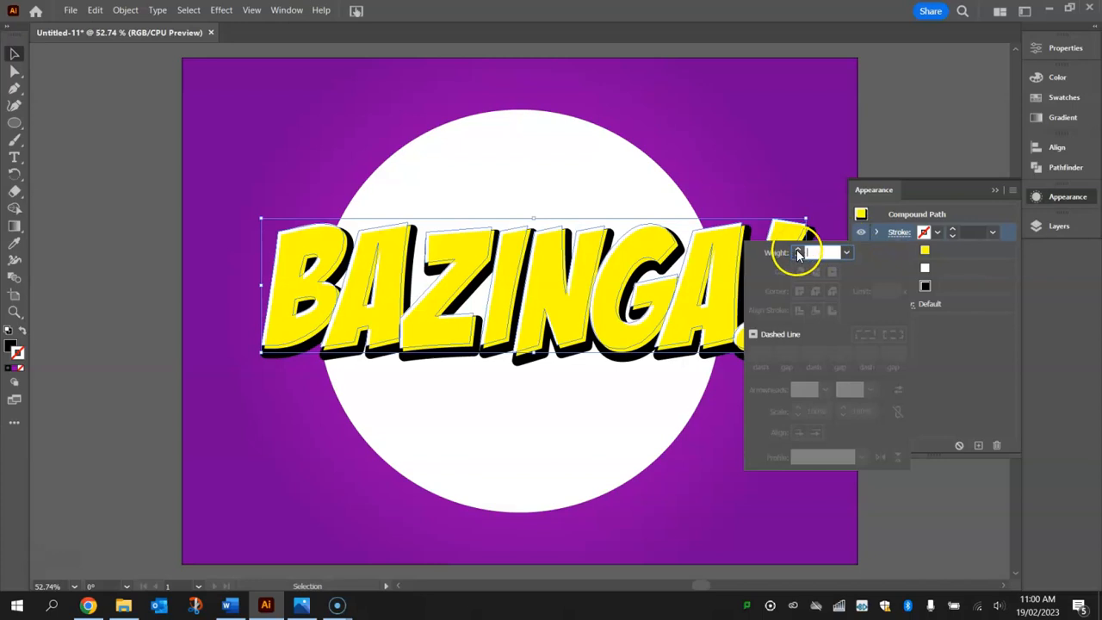
click(799, 250)
click(799, 250)
click(799, 250)
click(799, 250)
click(799, 250)
click(799, 250)
click(799, 249)
click(799, 250)
click(799, 249)
click(799, 249)
click(799, 250)
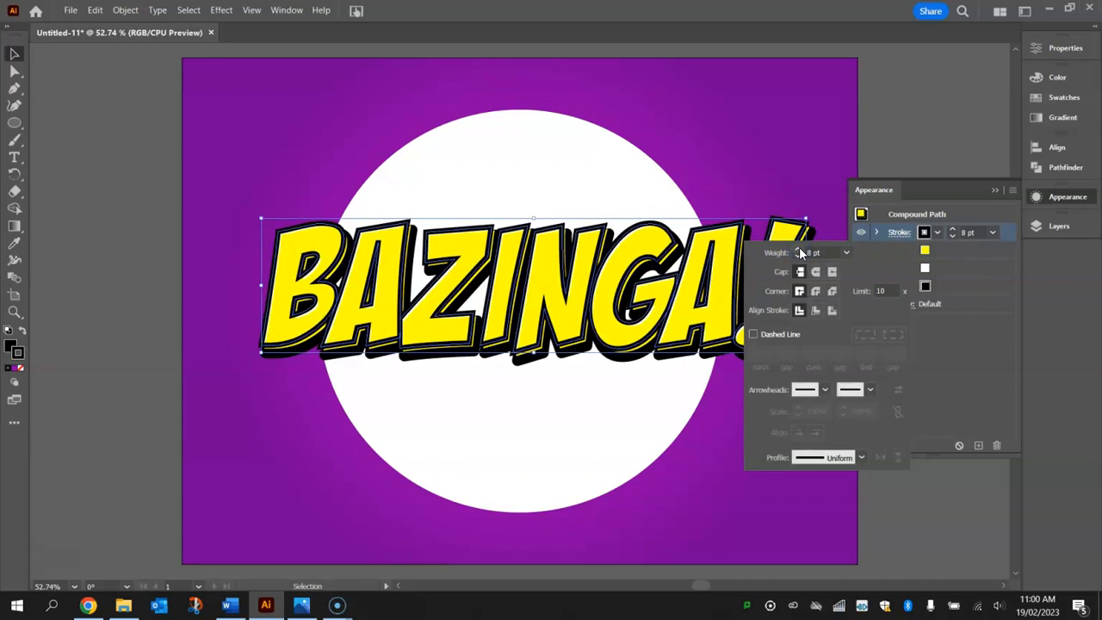
Set the letters' stroke to round caps and round joins, align it to the outside, and deselect the lettering
click(815, 273)
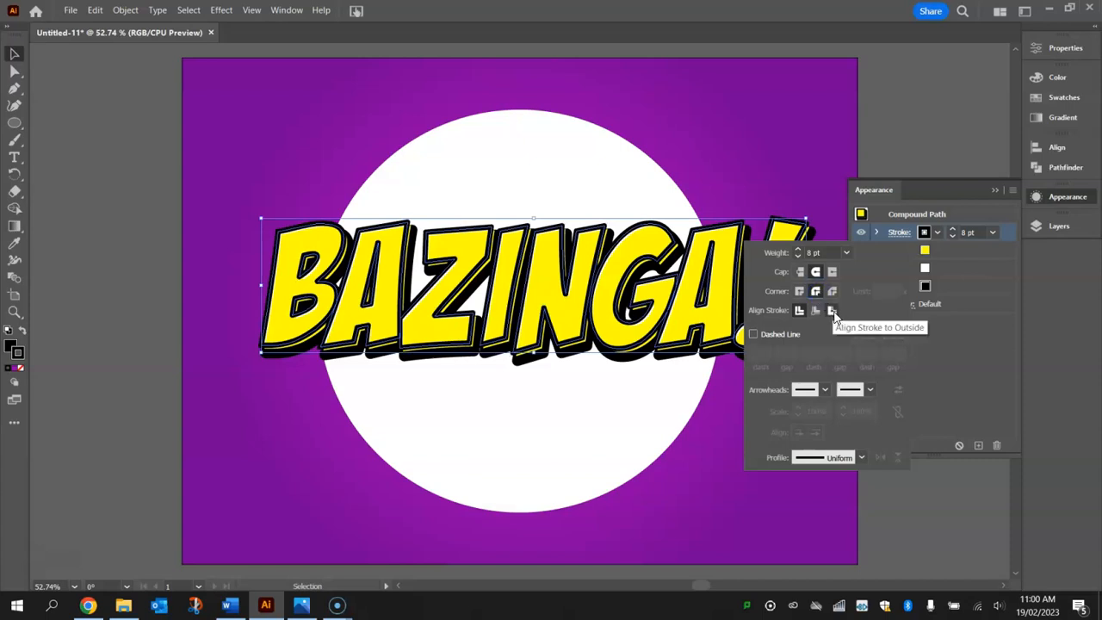
click(832, 311)
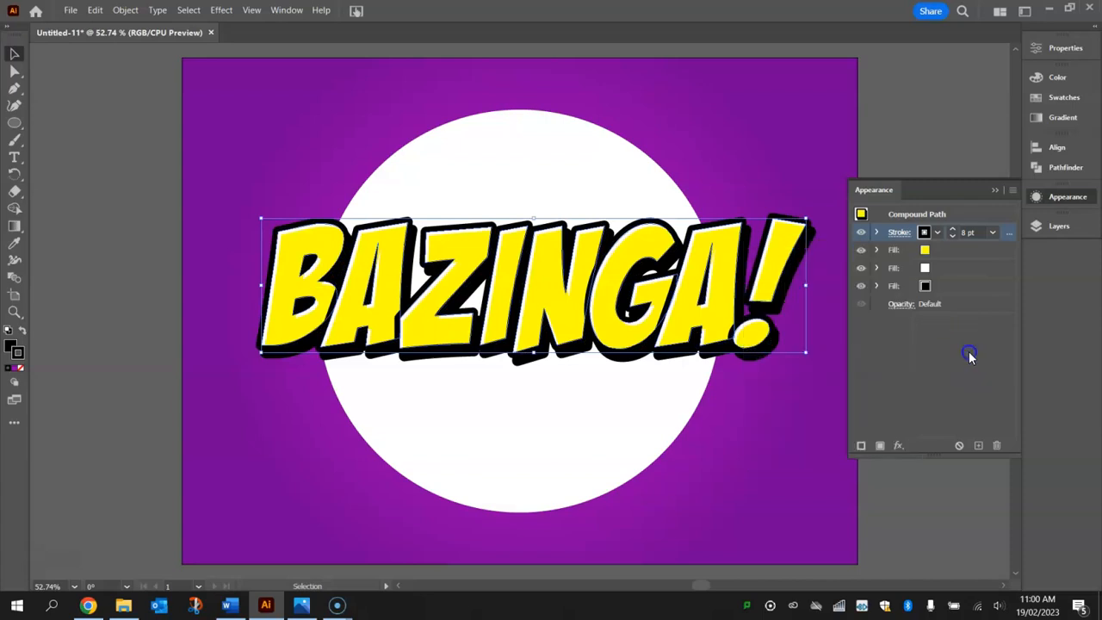
click(938, 233)
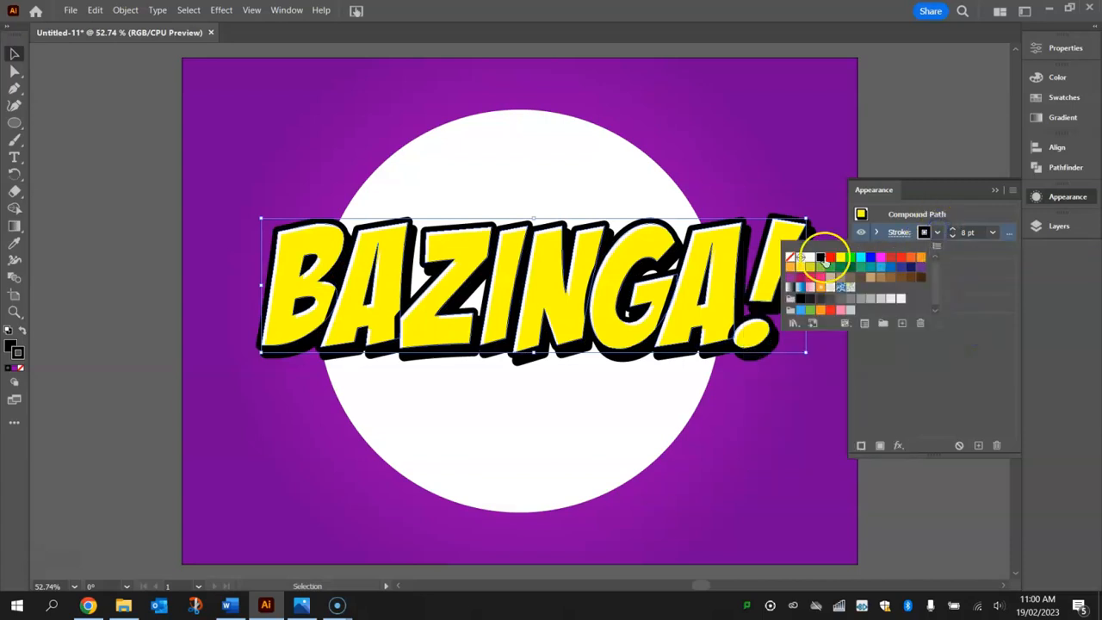
click(939, 234)
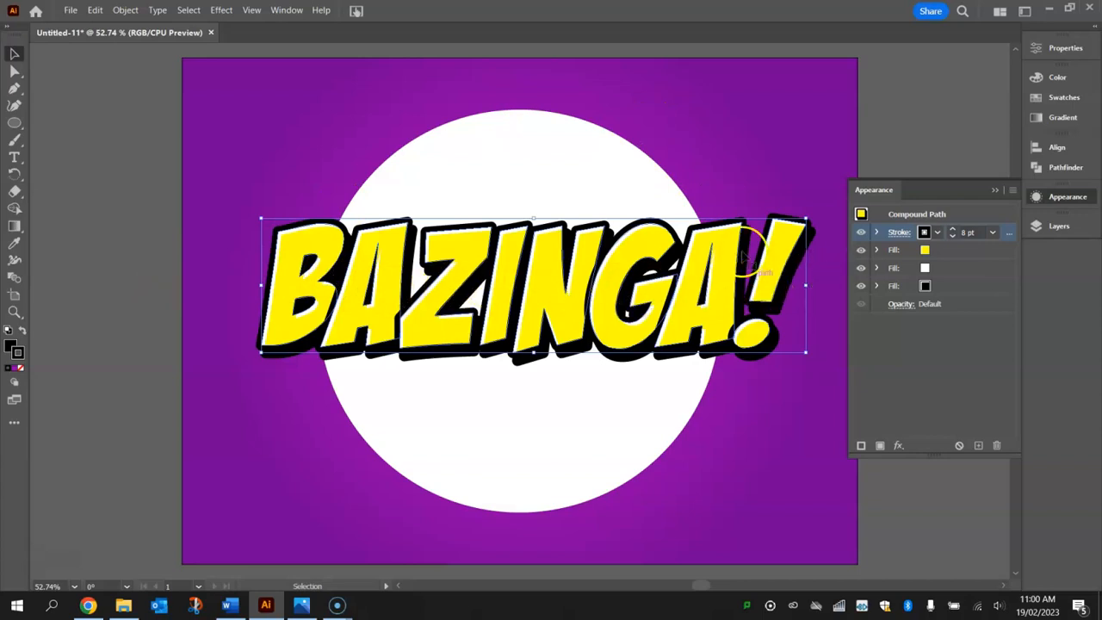
click(890, 123)
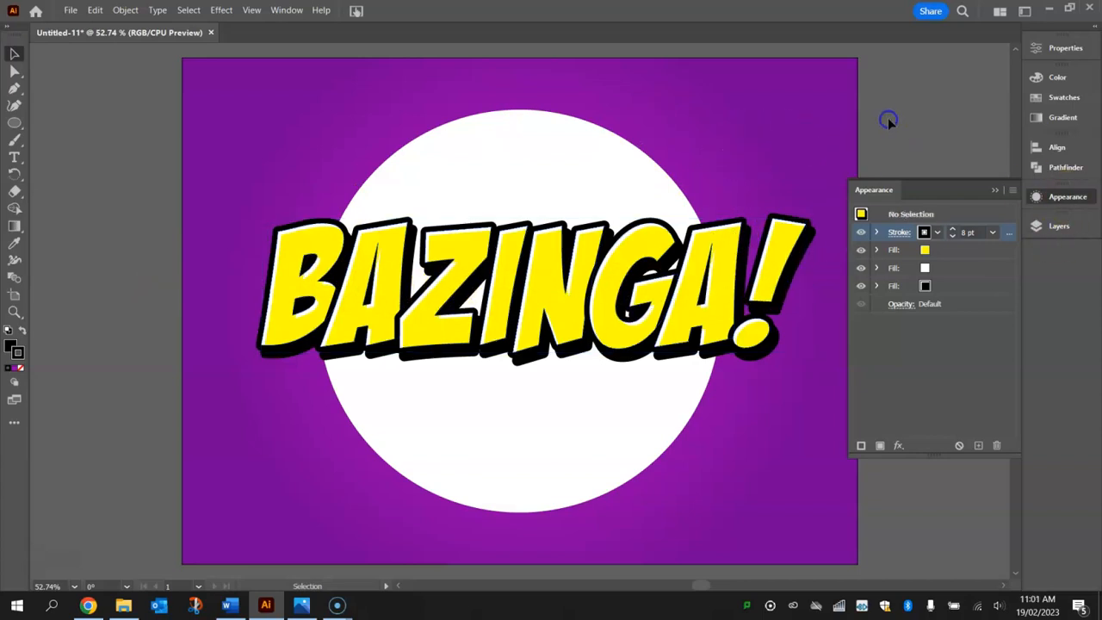
Create a 15 x 15 px black square in the purple area above the letter B
click(14, 122)
click(77, 123)
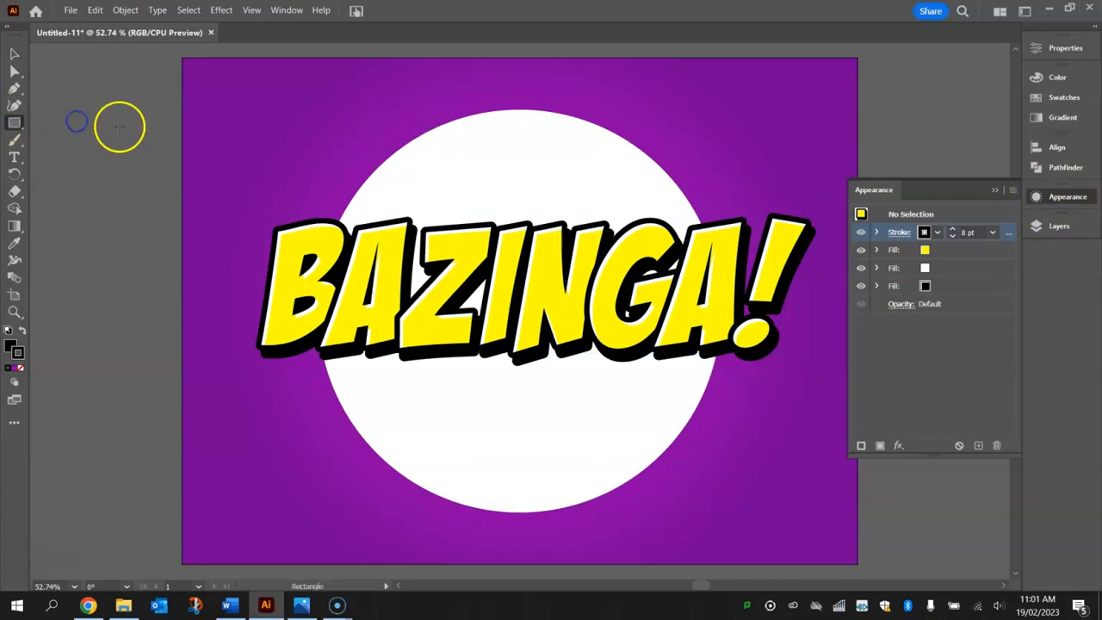
click(291, 99)
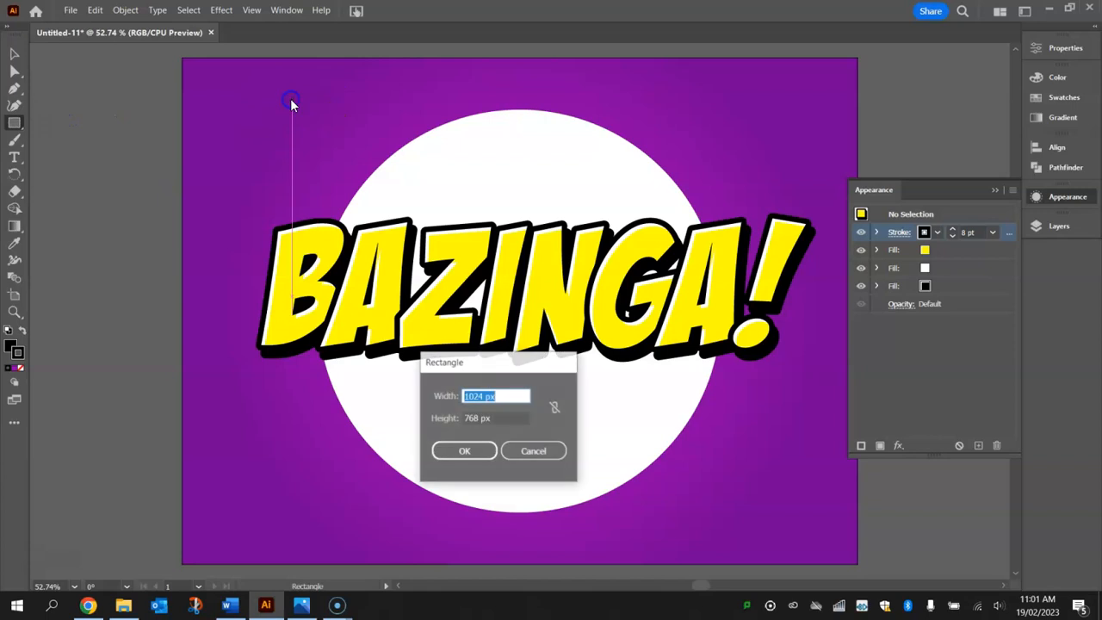
drag(479, 361, 438, 127)
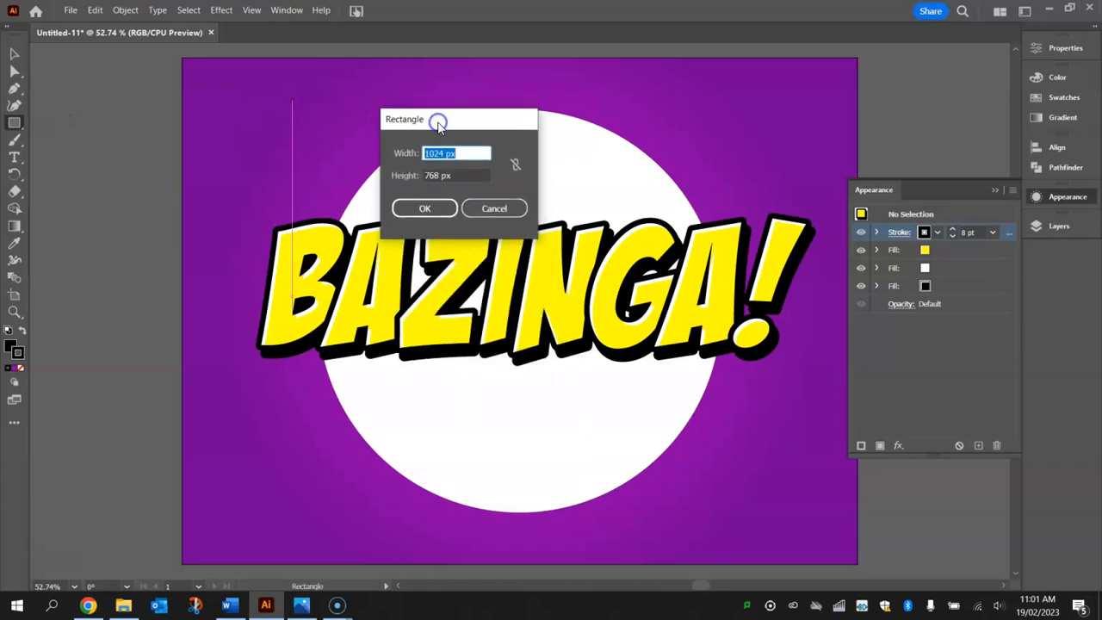
text(15)
click(449, 175)
text(15)
click(437, 210)
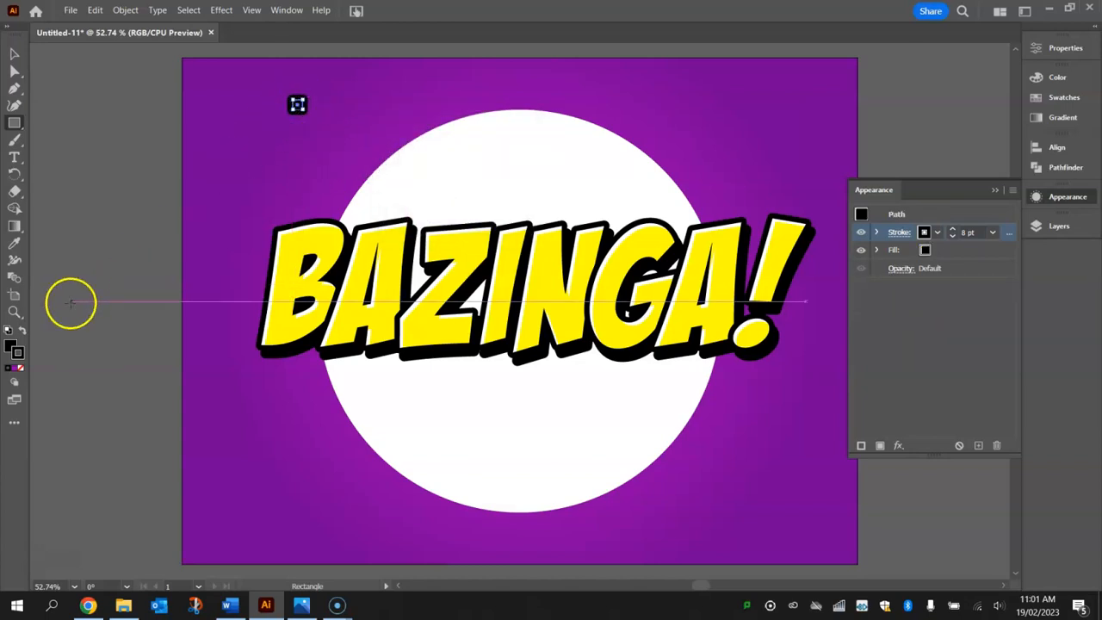
Remove the stroke from the small black square and deselect it
click(1052, 54)
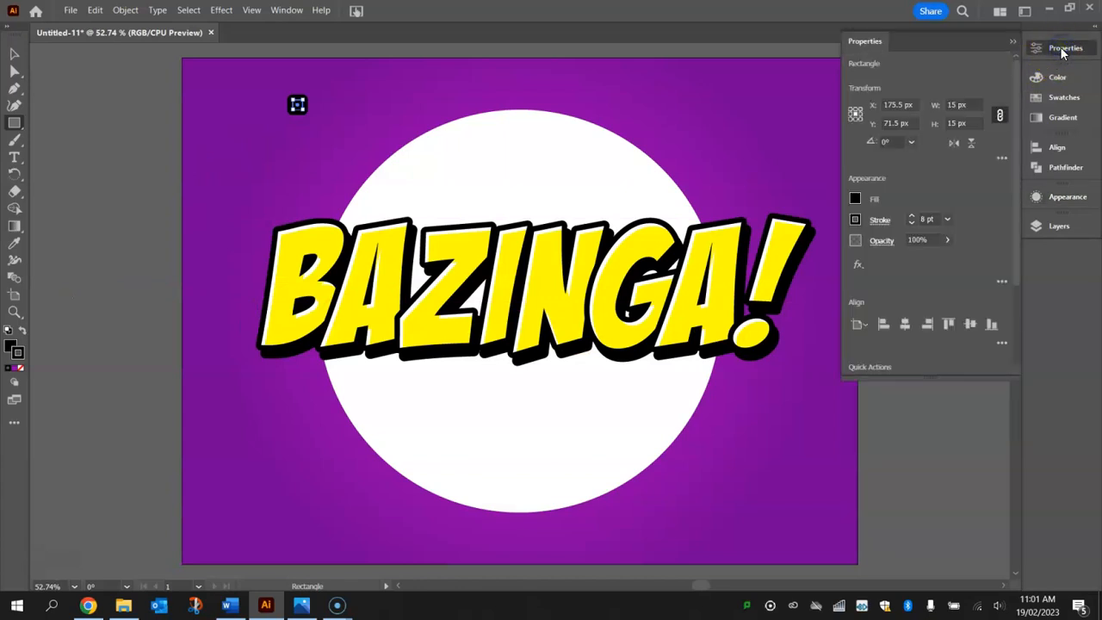
click(855, 219)
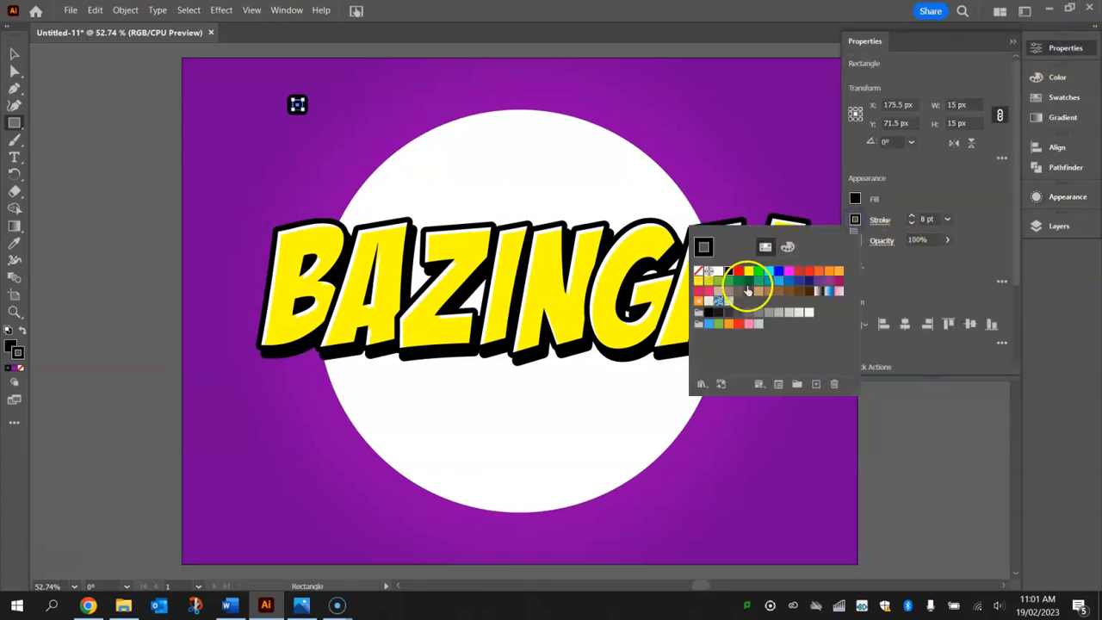
click(706, 272)
click(86, 93)
click(492, 207)
click(14, 54)
click(111, 100)
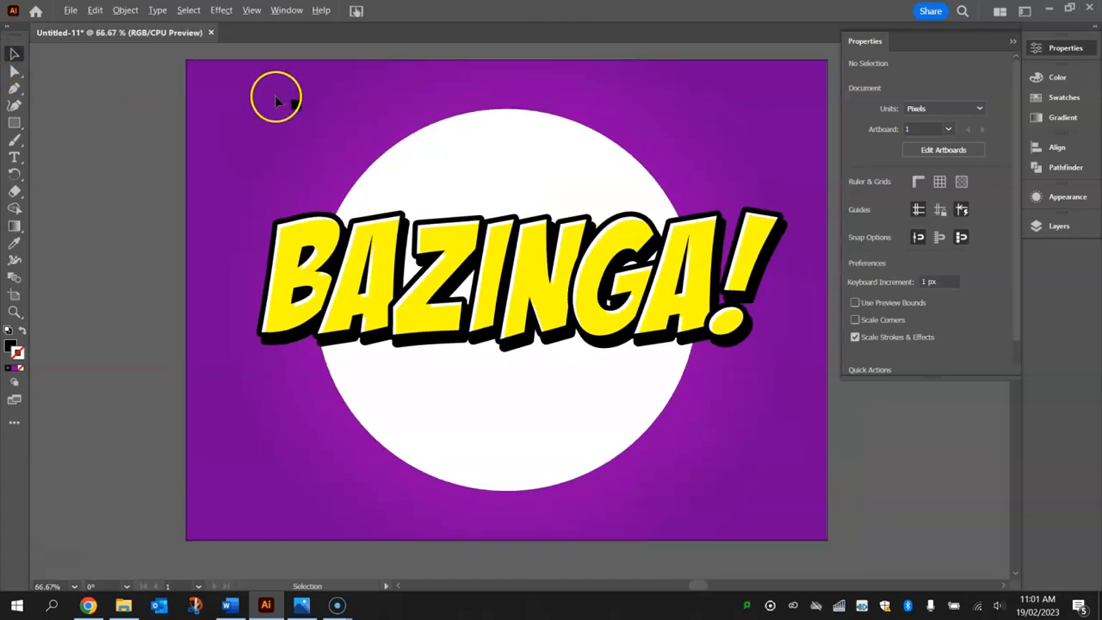
Shear the small black square by 45° along the vertical axis
scroll(274, 95, up, 3)
scroll(276, 101, up, 2)
click(408, 141)
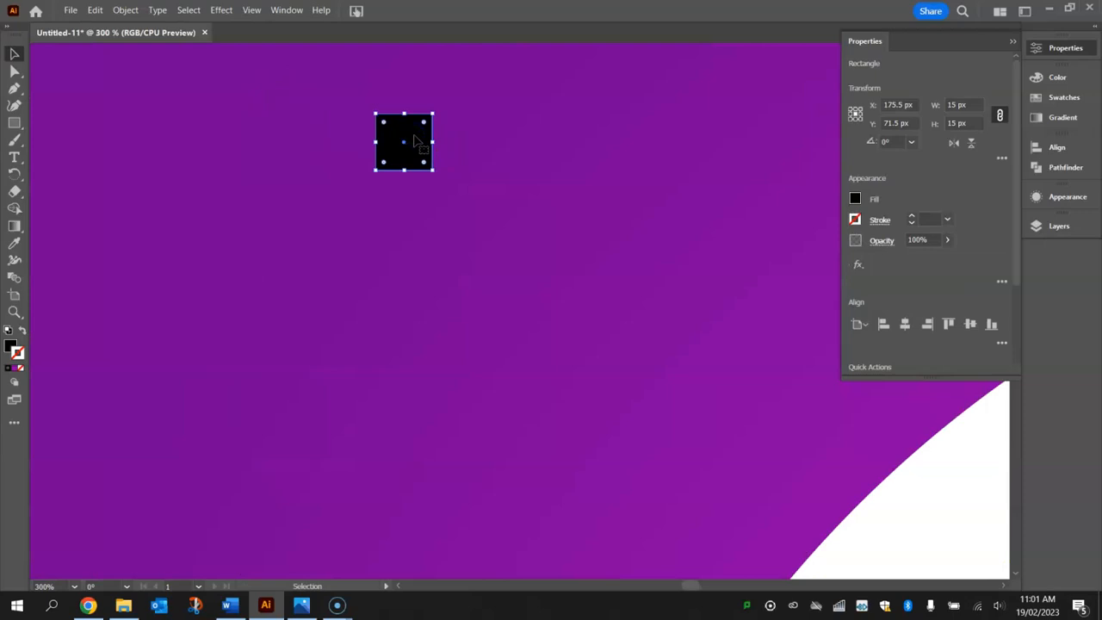
right_click(414, 138)
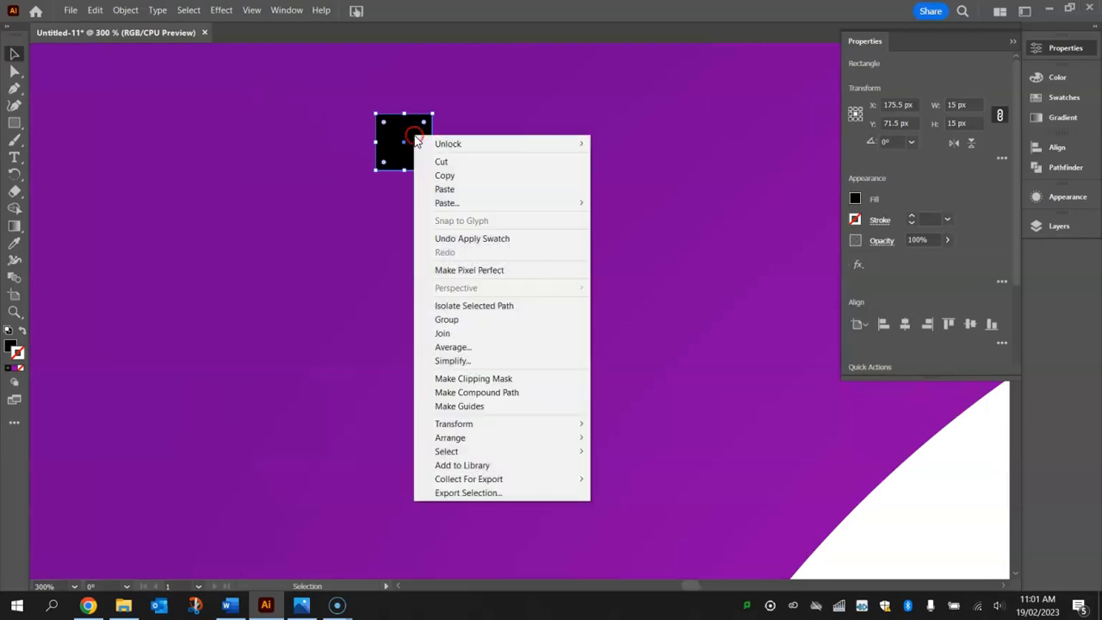
click(479, 422)
click(647, 496)
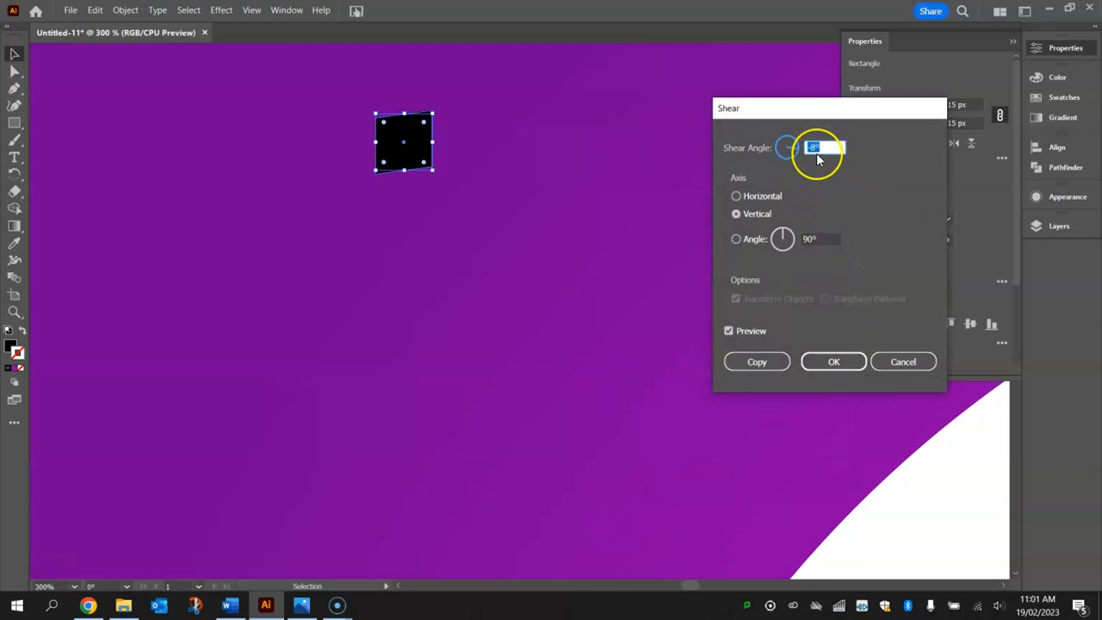
text(45)
key(Tab)
click(714, 219)
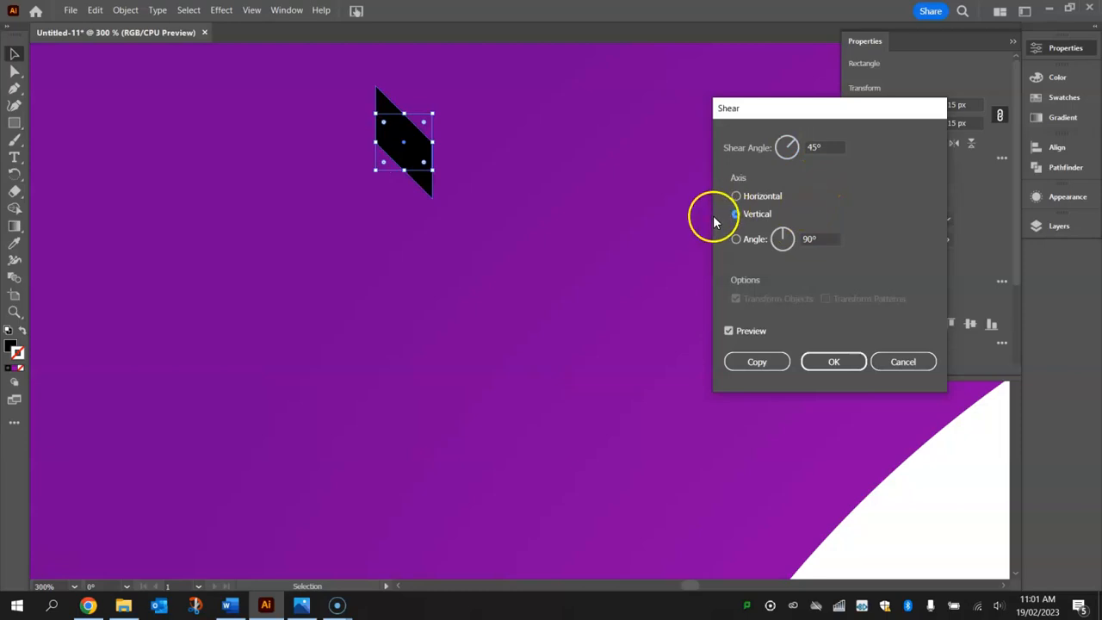
click(830, 363)
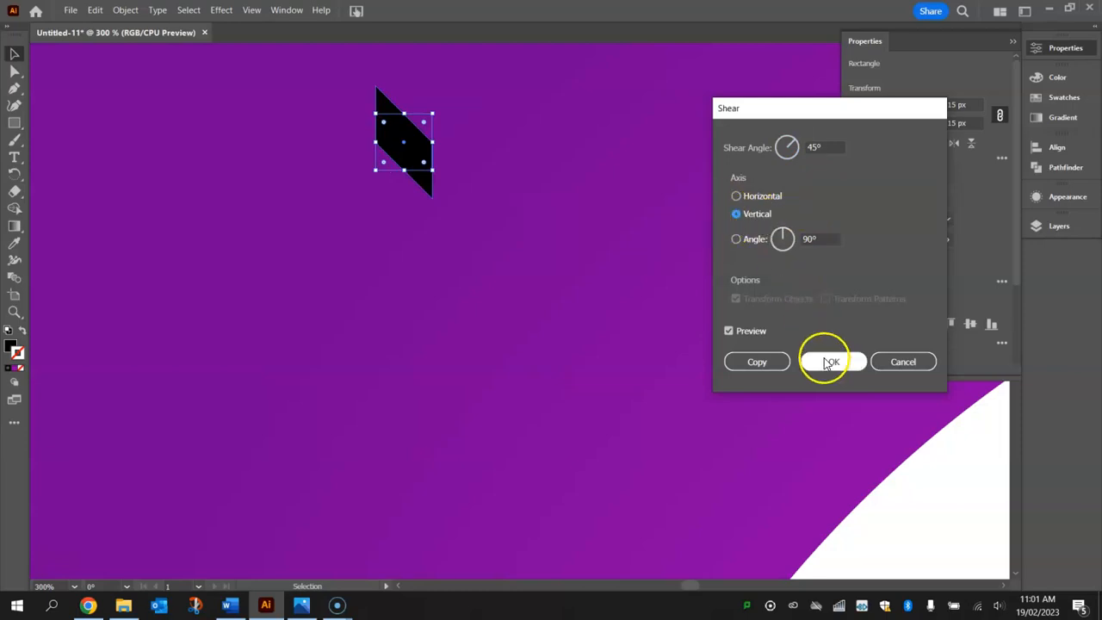
click(832, 362)
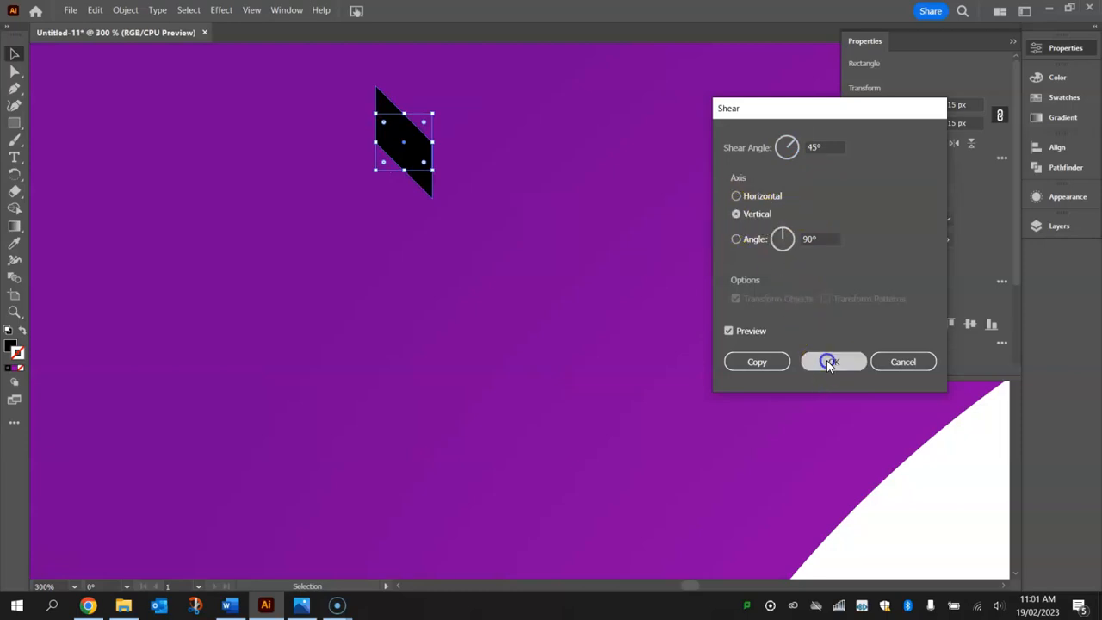
Copy the sheared black shape and paste the copy in front of it
right_click(397, 123)
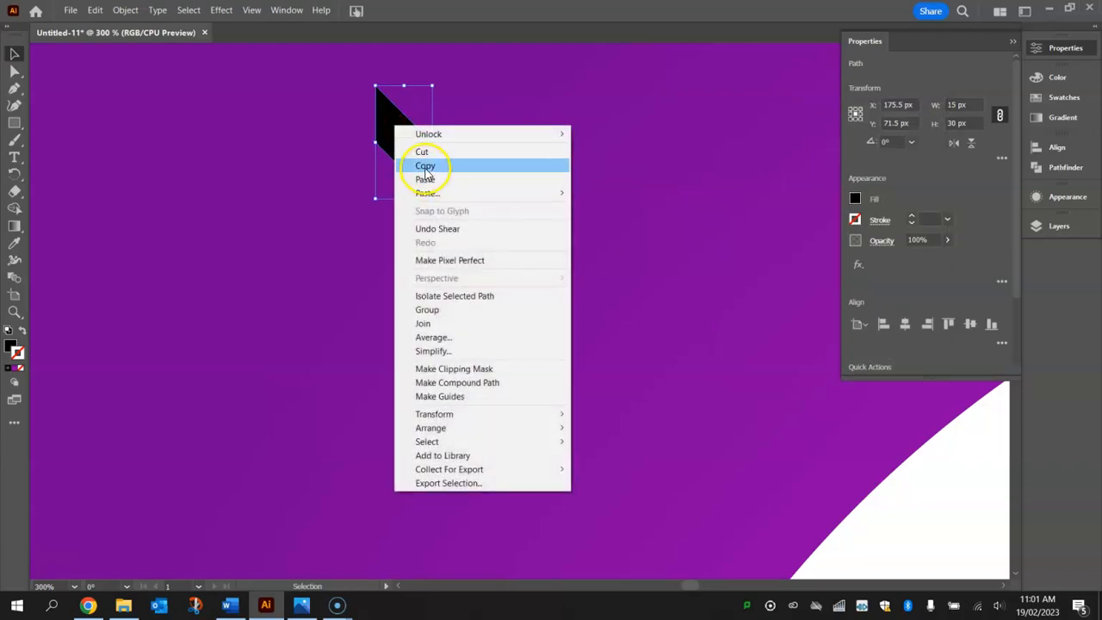
click(425, 166)
click(376, 118)
click(97, 9)
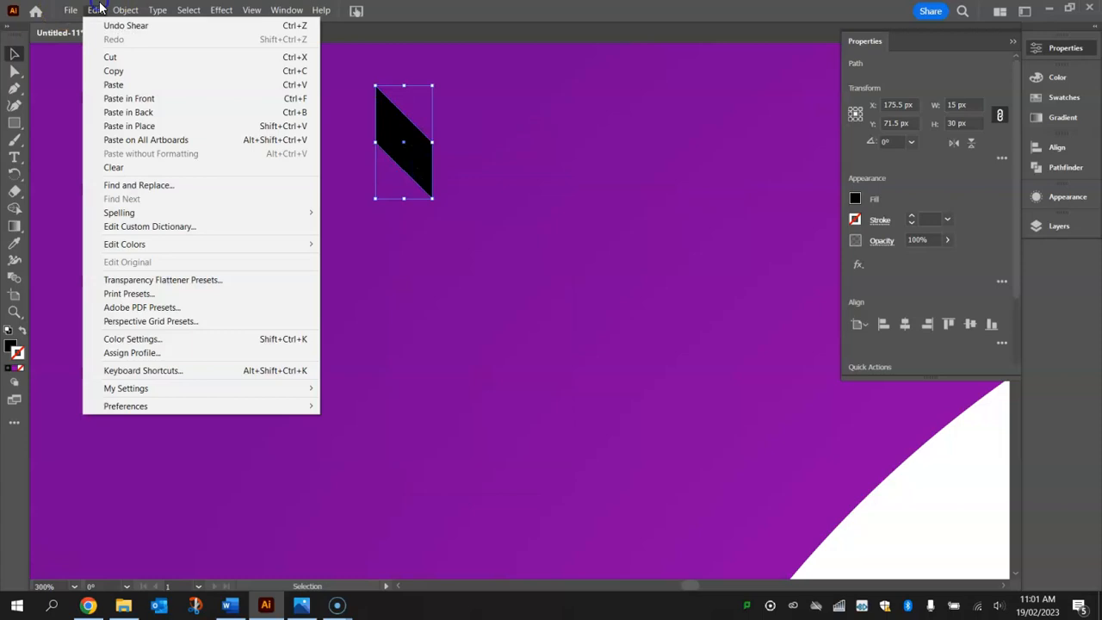
click(300, 100)
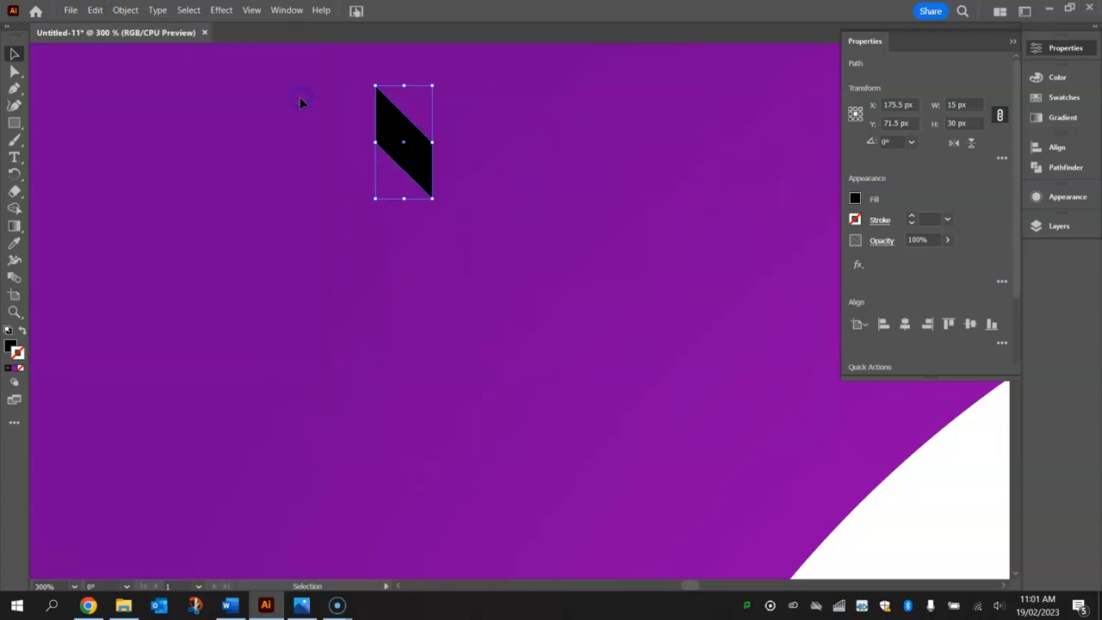
Reflect the pasted black shape across the vertical axis
right_click(406, 135)
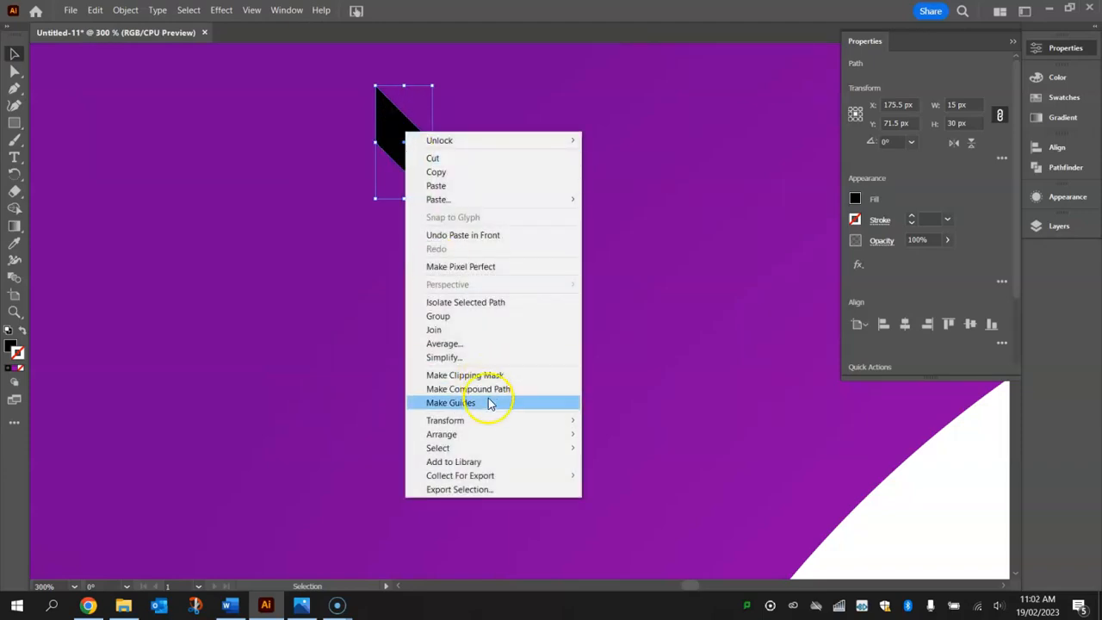
mouse_move(495, 421)
click(636, 467)
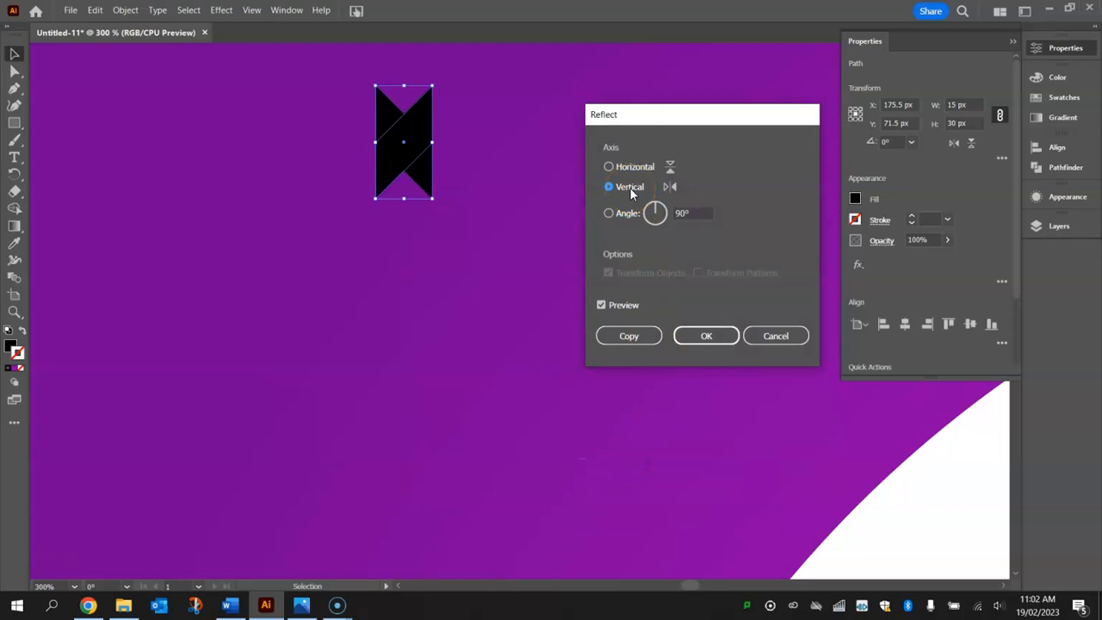
click(705, 336)
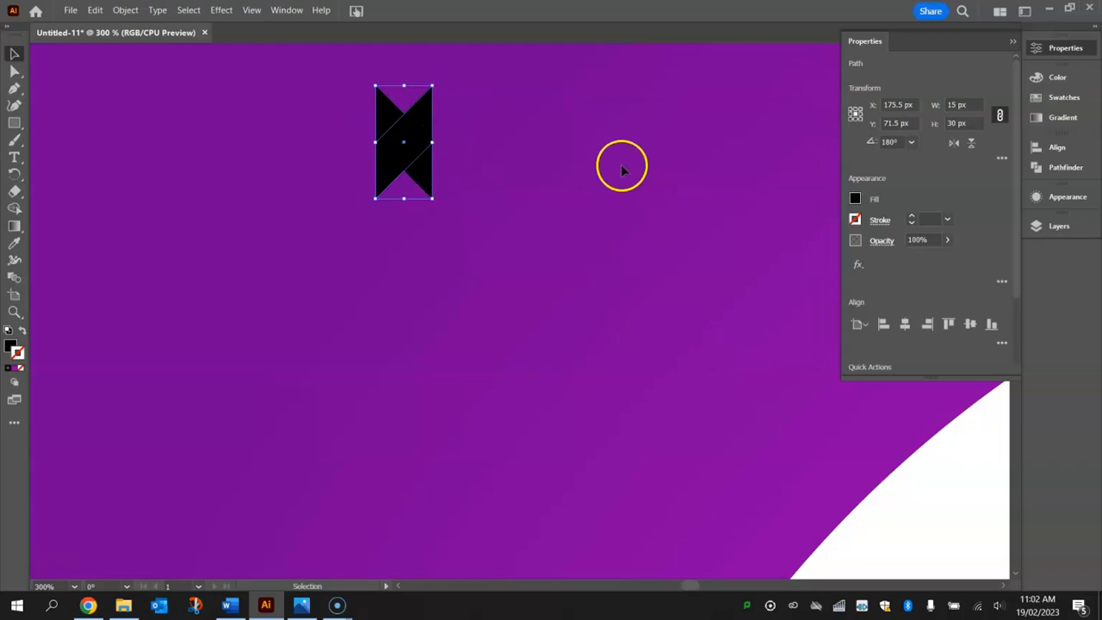
Move the reflected black shape 15 px horizontally and 0 px vertically so it sits beside the original shape
right_click(409, 125)
mouse_move(526, 415)
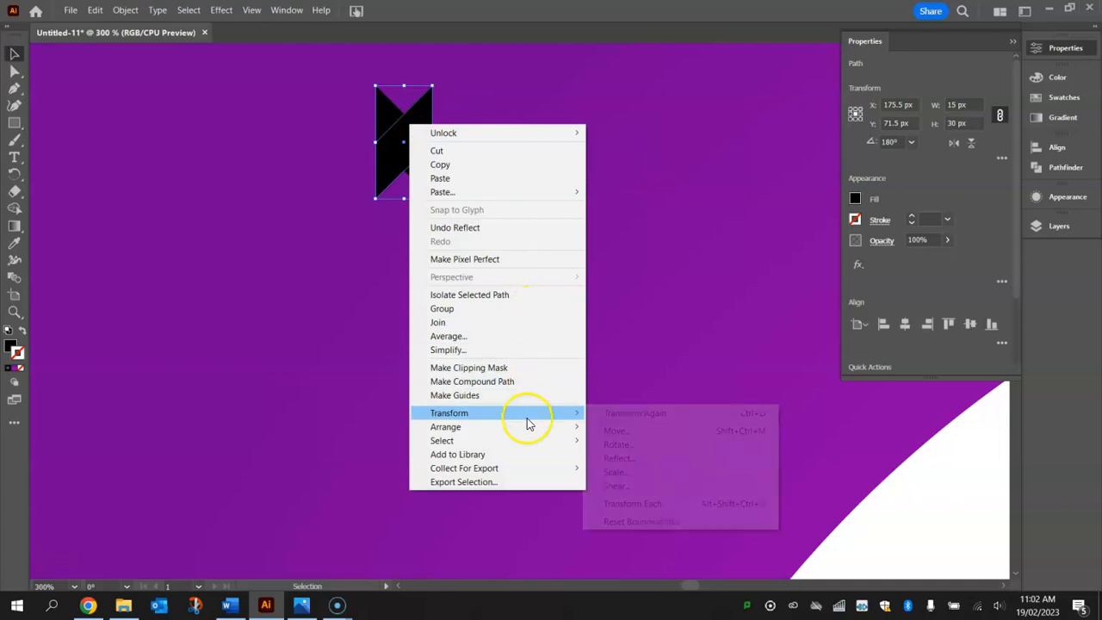
click(645, 431)
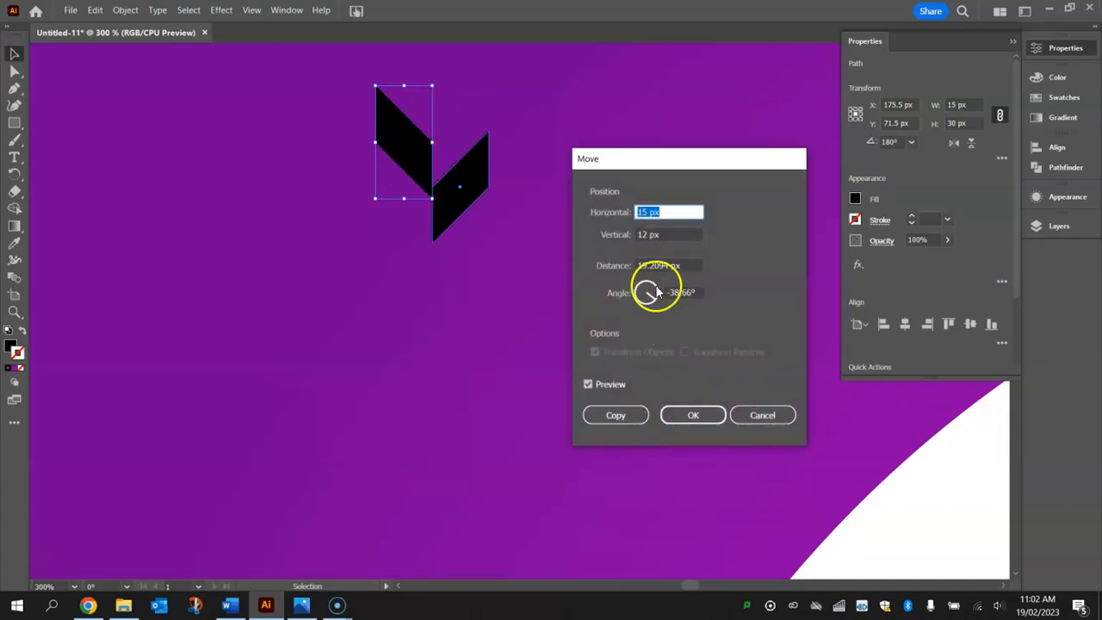
click(674, 234)
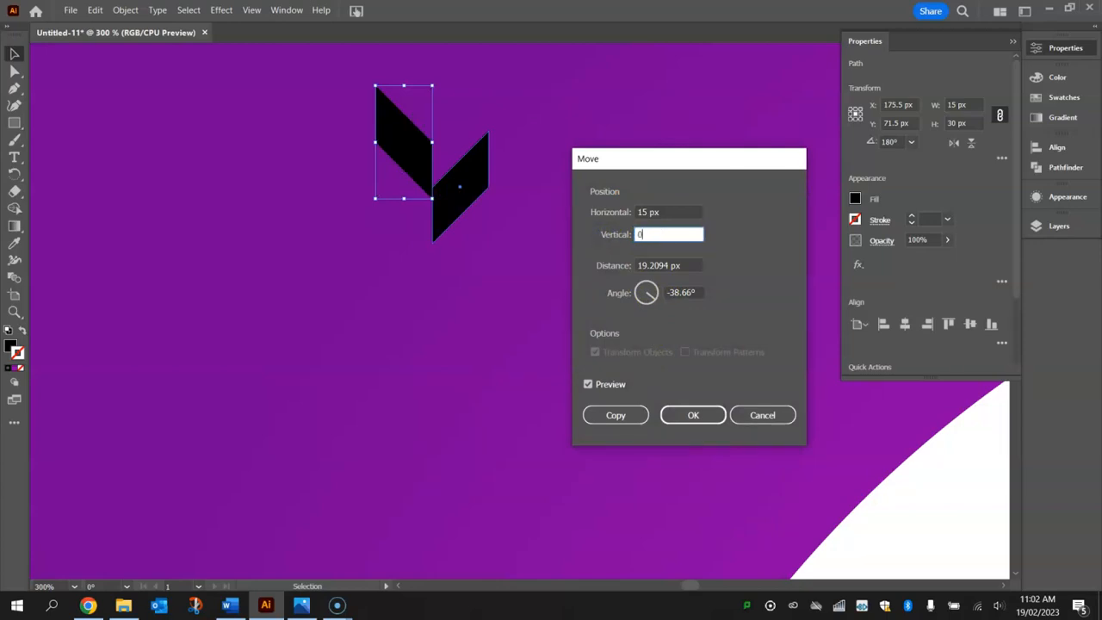
key(Tab)
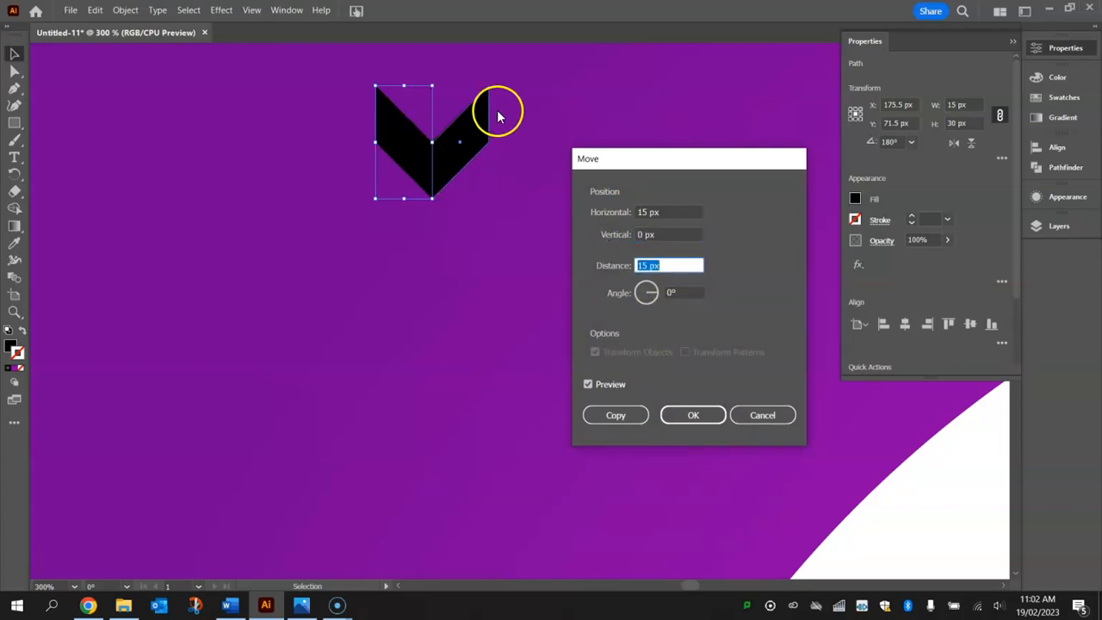
click(697, 415)
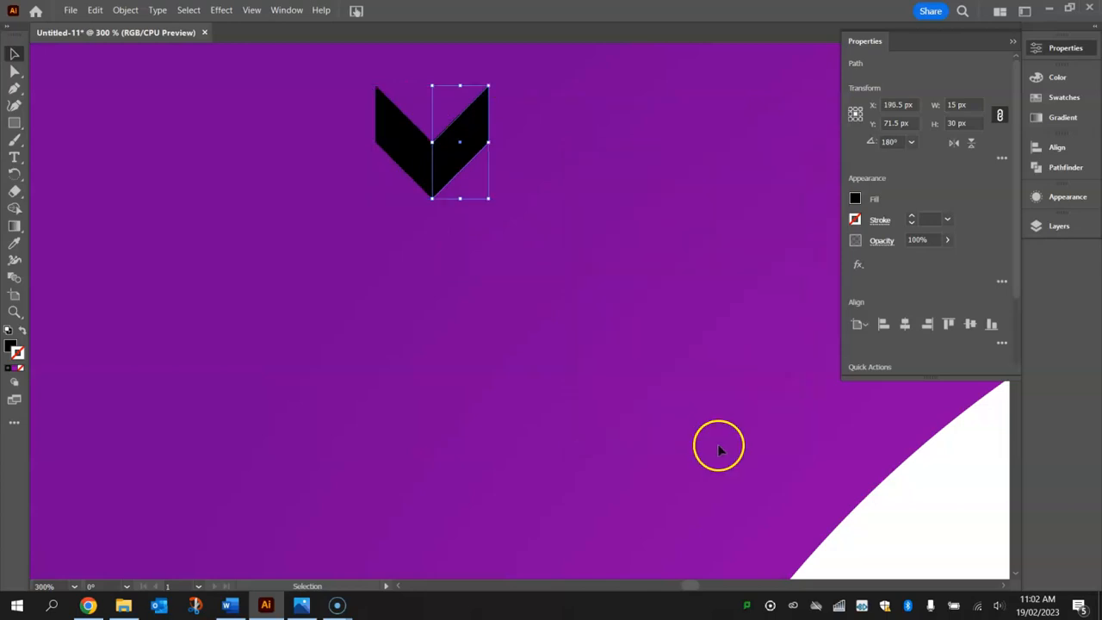
Unite the two sheared black shapes into a single chevron with Pathfinder and deselect it
click(629, 361)
drag(384, 277, 509, 86)
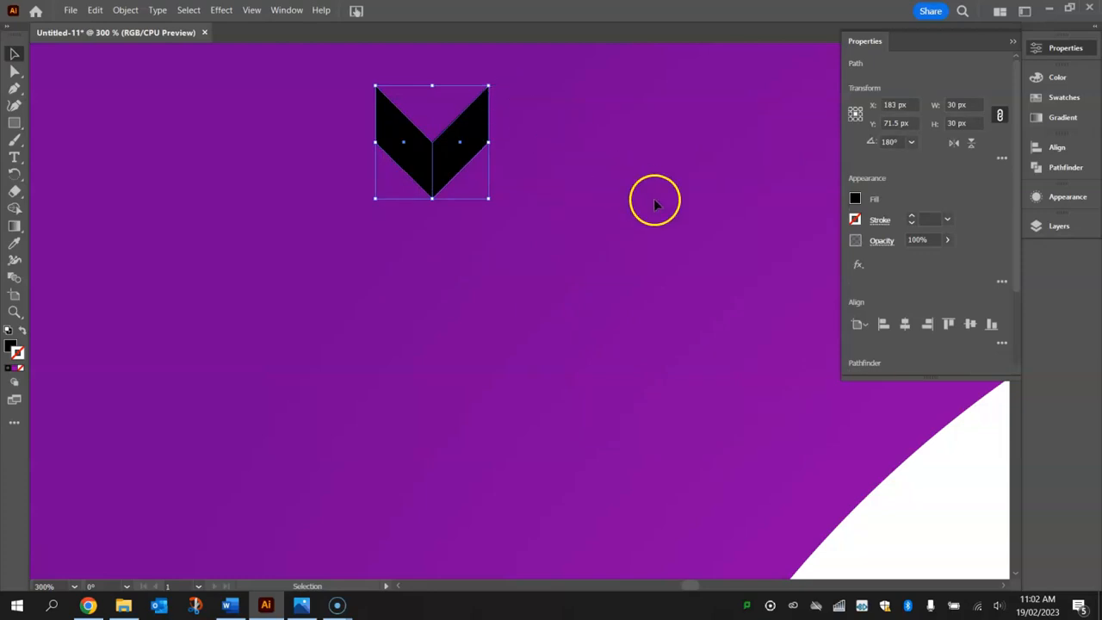
click(285, 9)
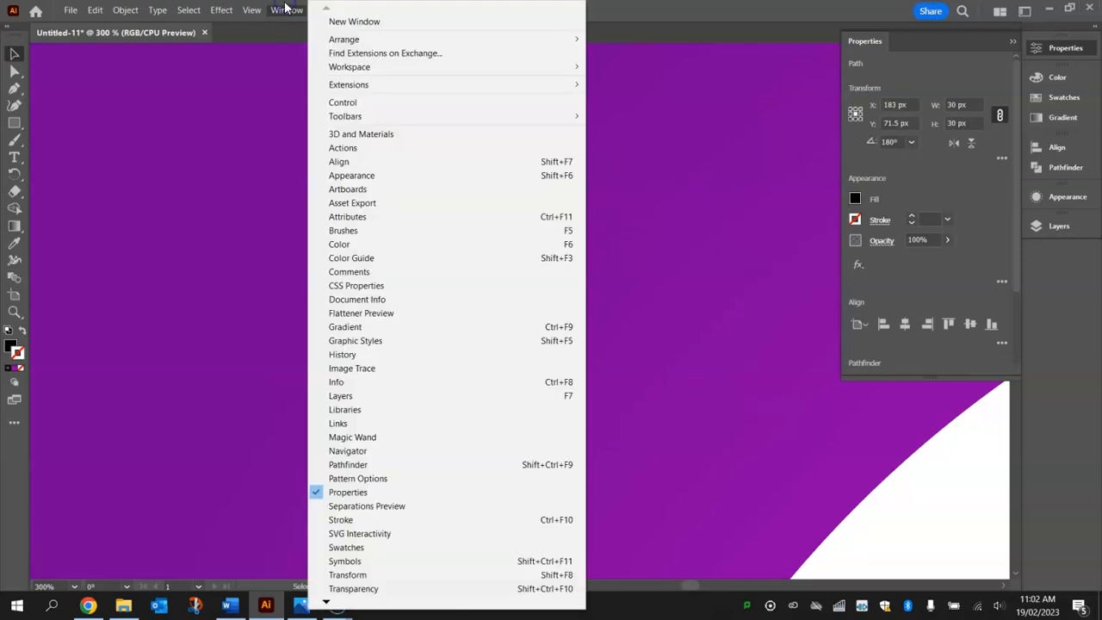
click(376, 465)
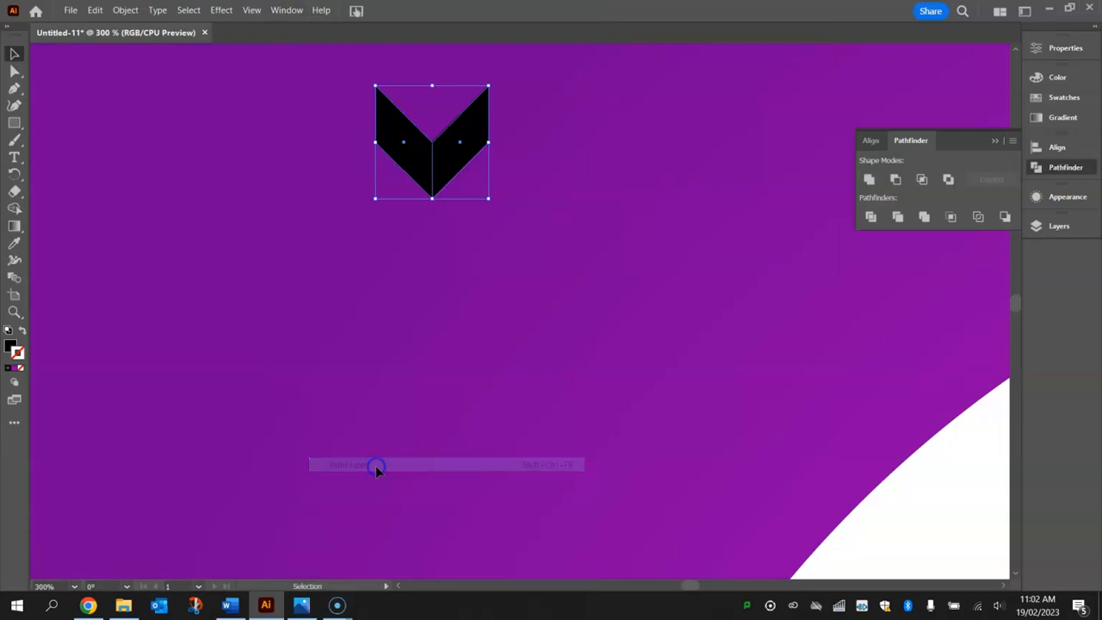
click(869, 181)
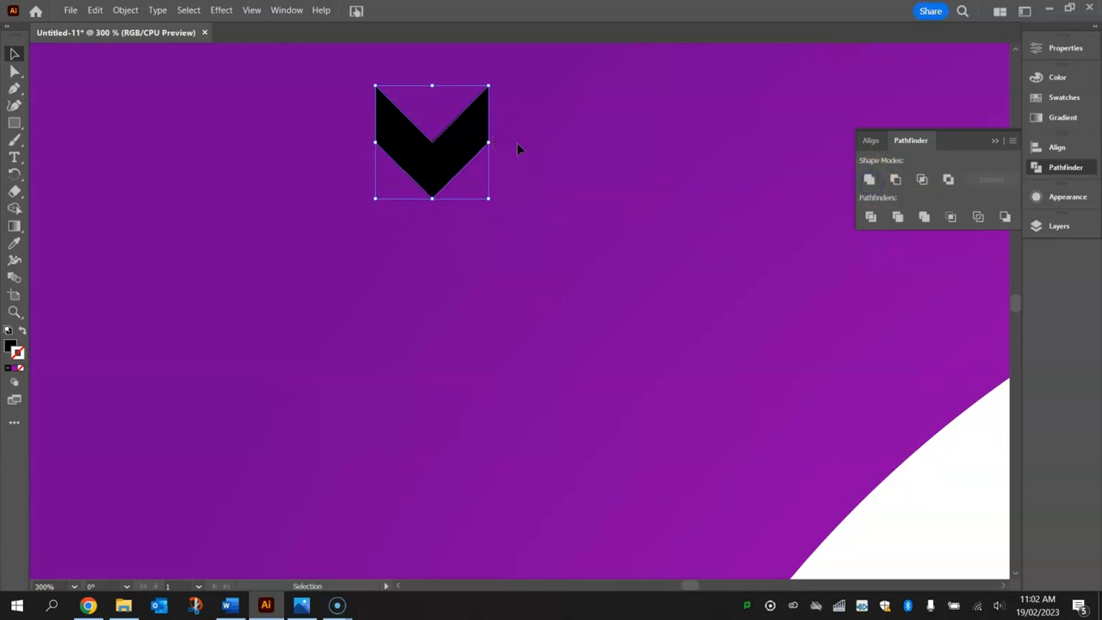
click(347, 120)
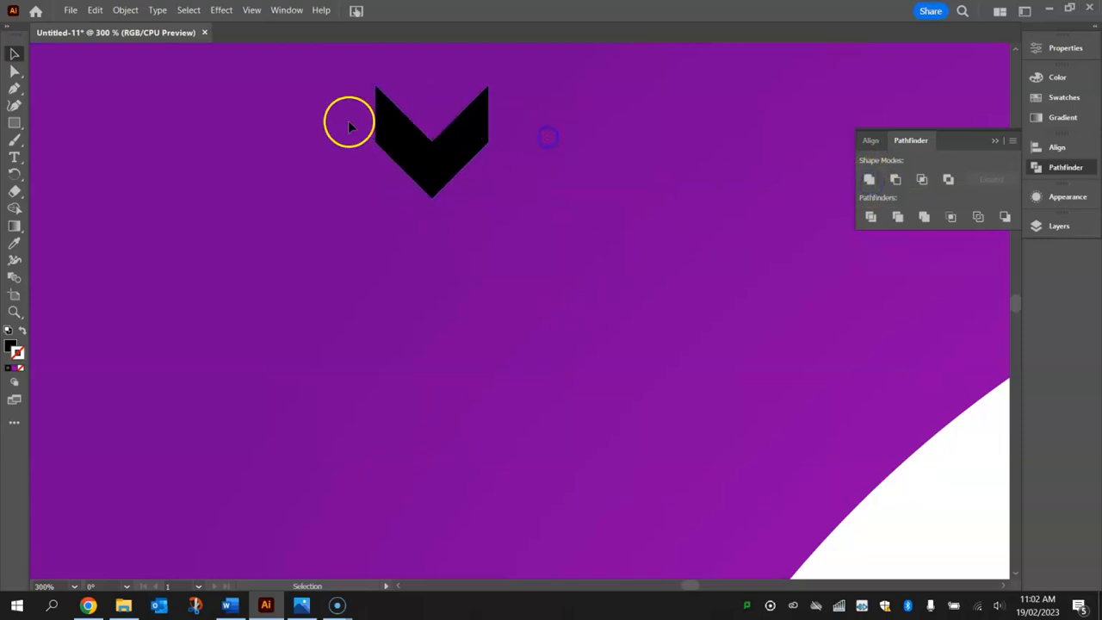
Add the black chevron to the swatches as a pattern and delete the original chevron from the artboard
click(1059, 172)
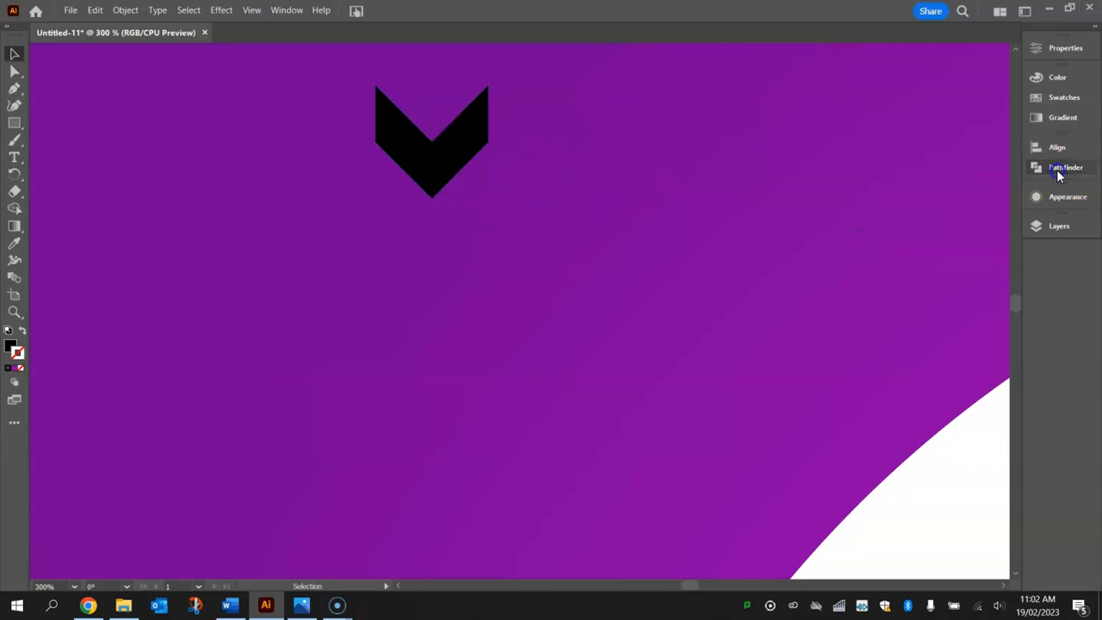
click(1062, 114)
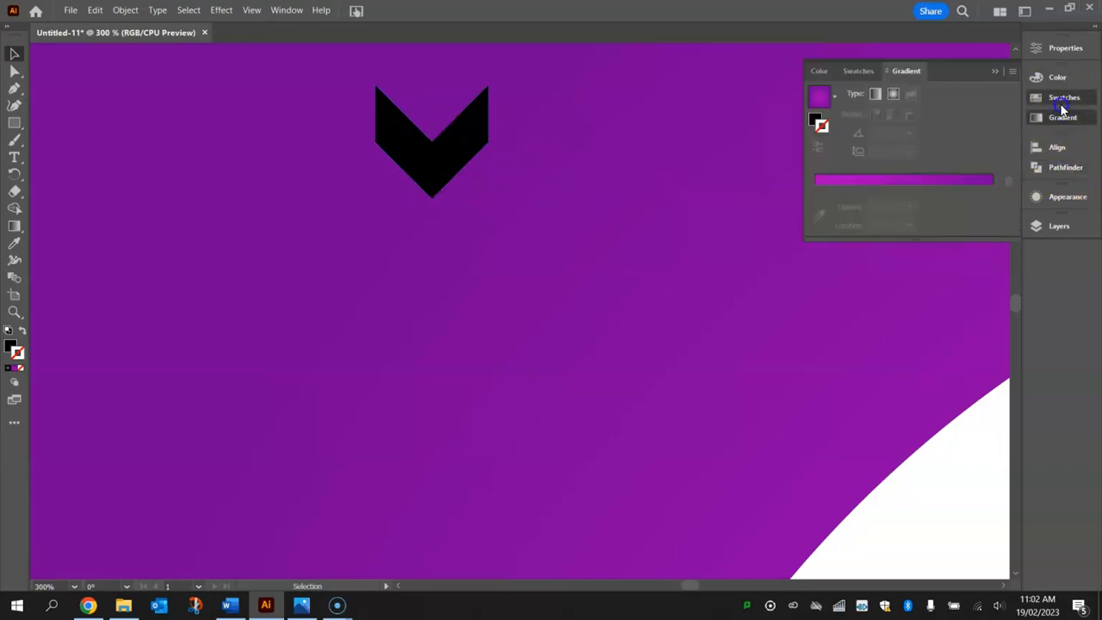
click(1061, 100)
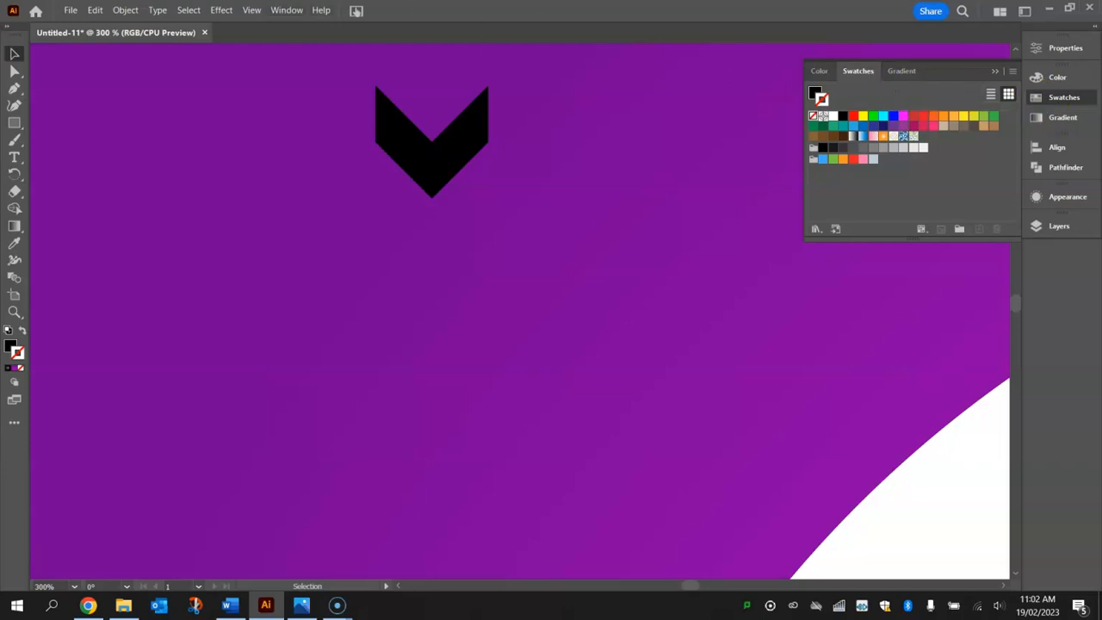
click(287, 9)
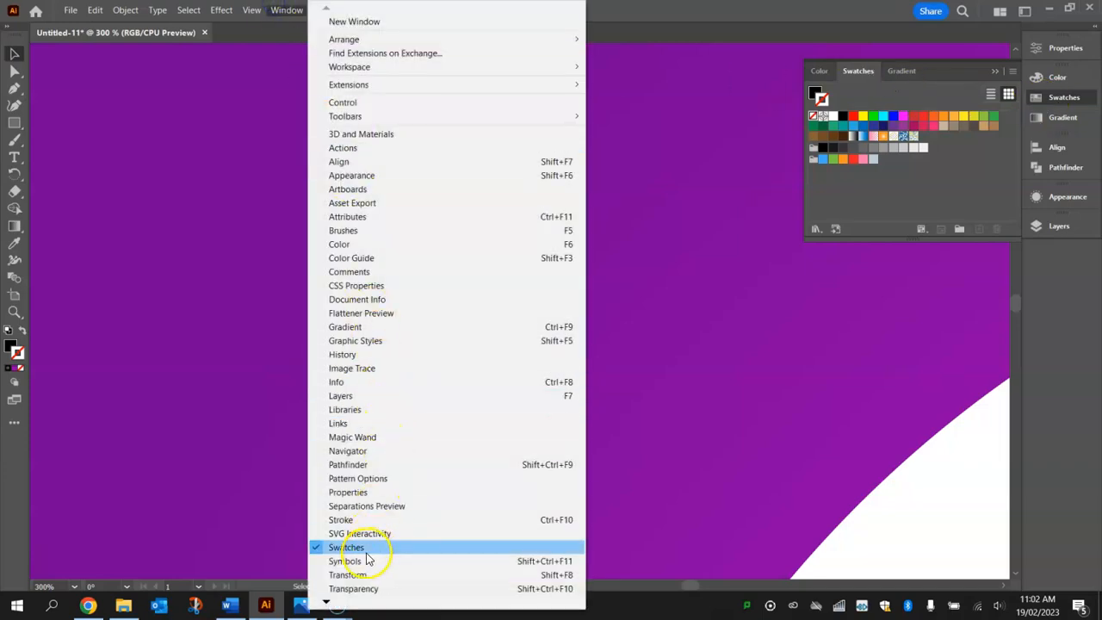
key(Escape)
click(448, 159)
drag(447, 158, 955, 153)
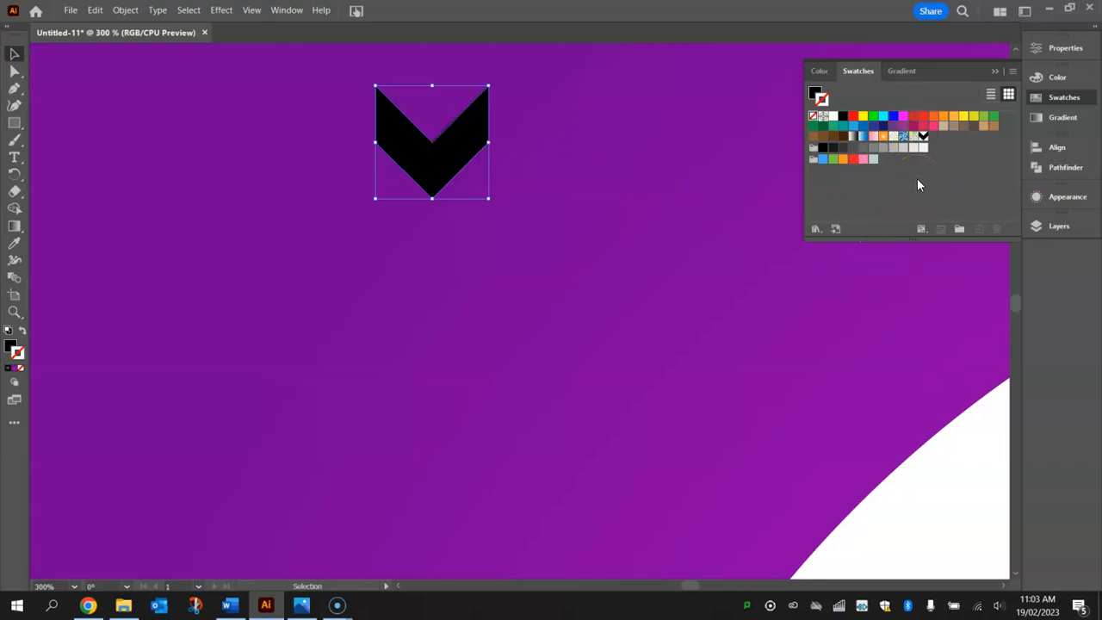
click(459, 155)
key(Delete)
Add a new fill above the yellow fill of the BAZINGA! lettering and apply the chevron pattern swatch to it
scroll(470, 162, down, 5)
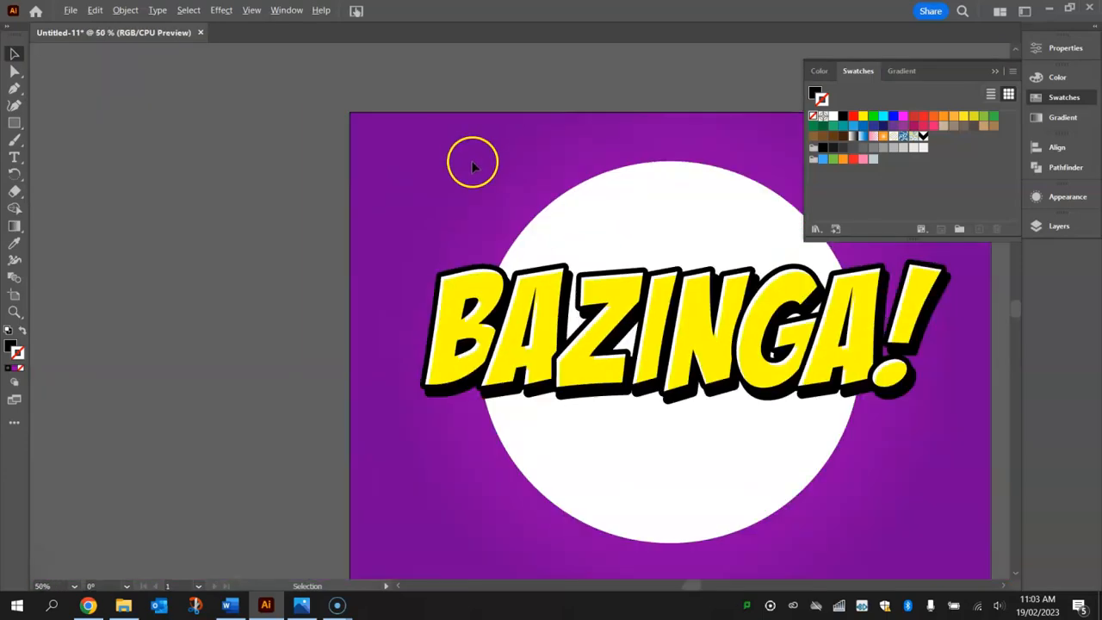
drag(989, 340, 804, 315)
drag(212, 186, 797, 406)
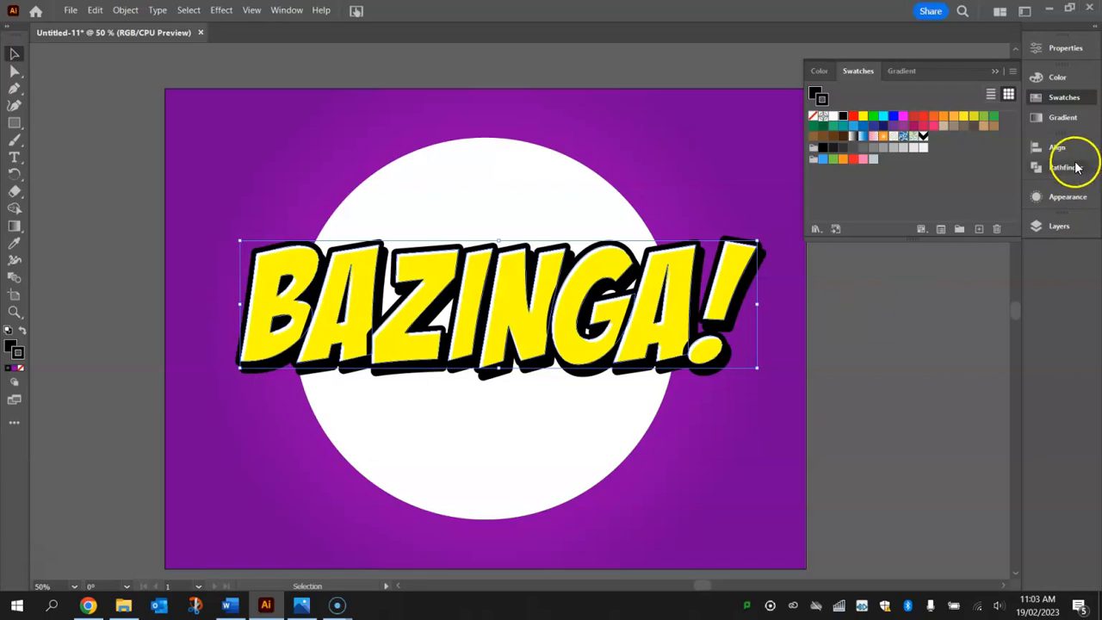
click(1068, 197)
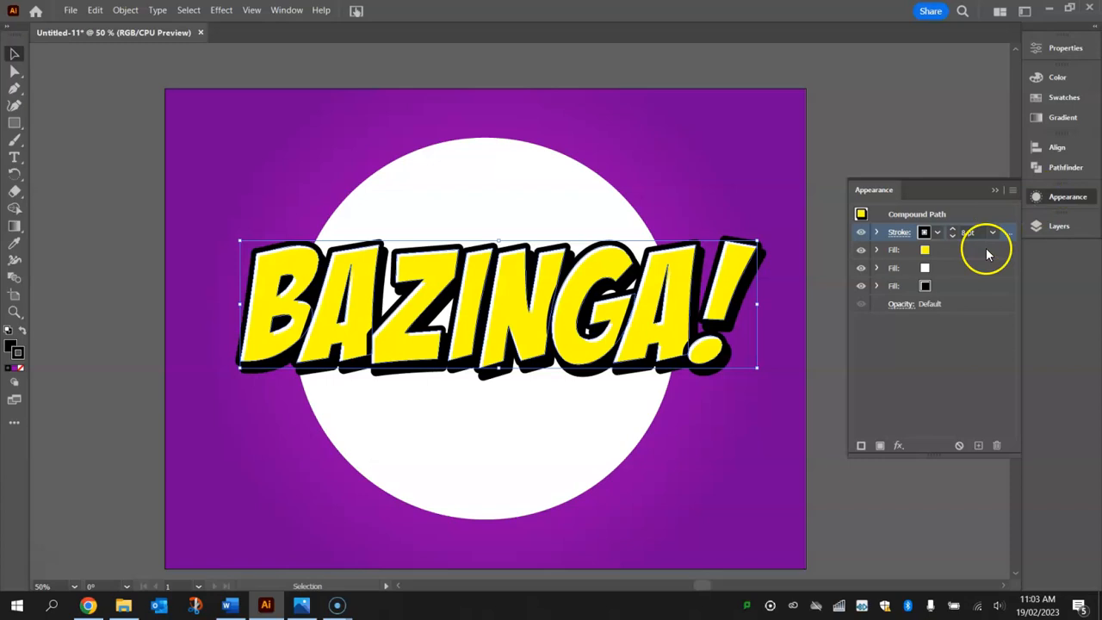
click(946, 251)
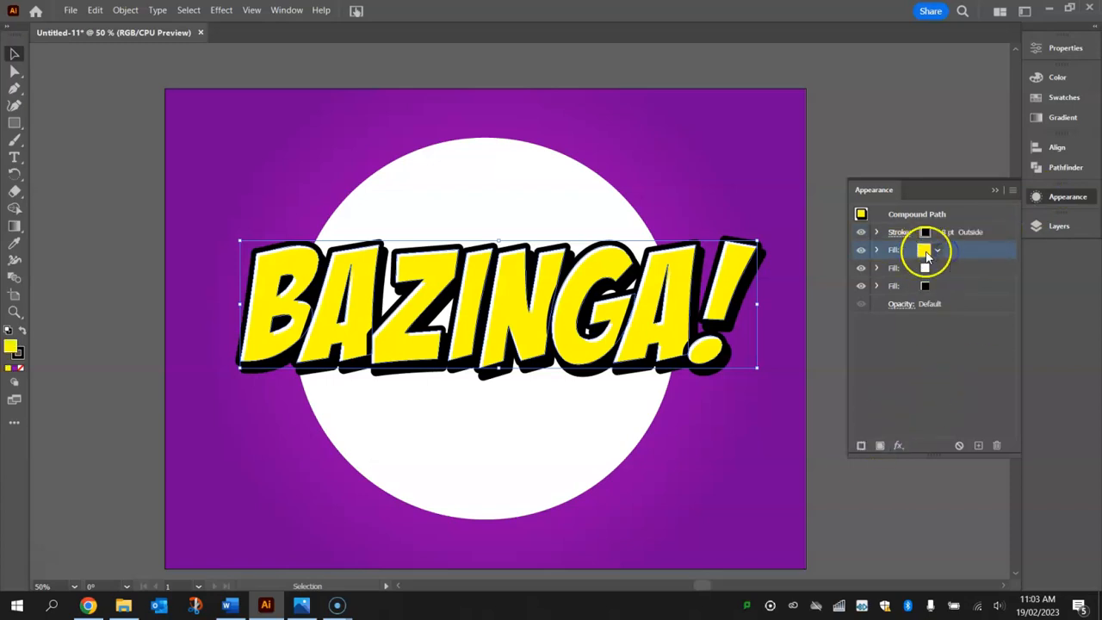
click(880, 446)
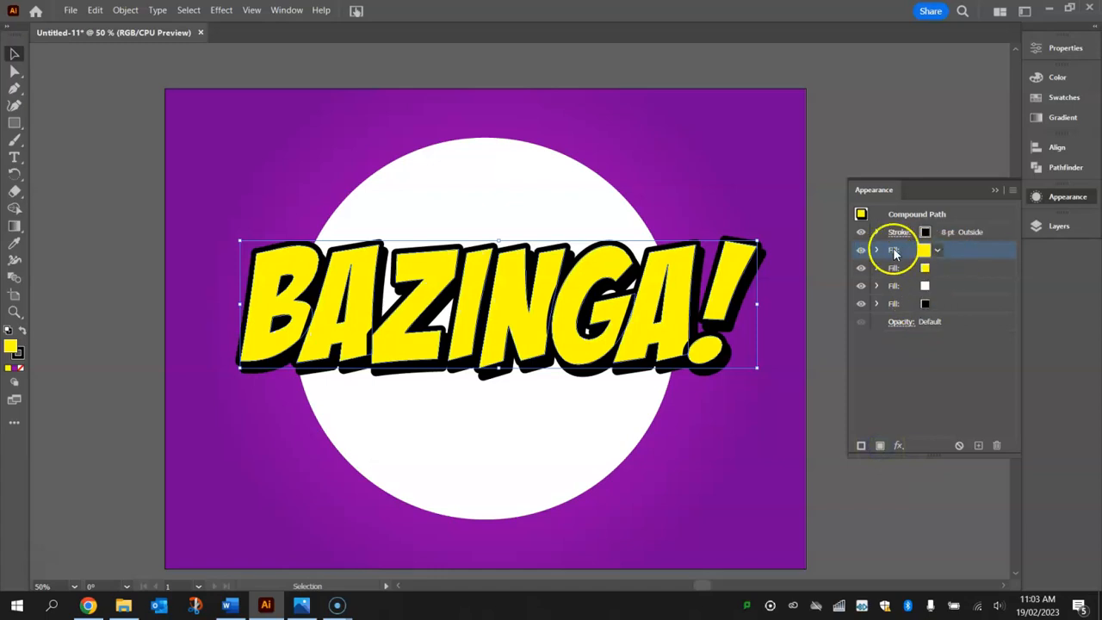
click(1065, 99)
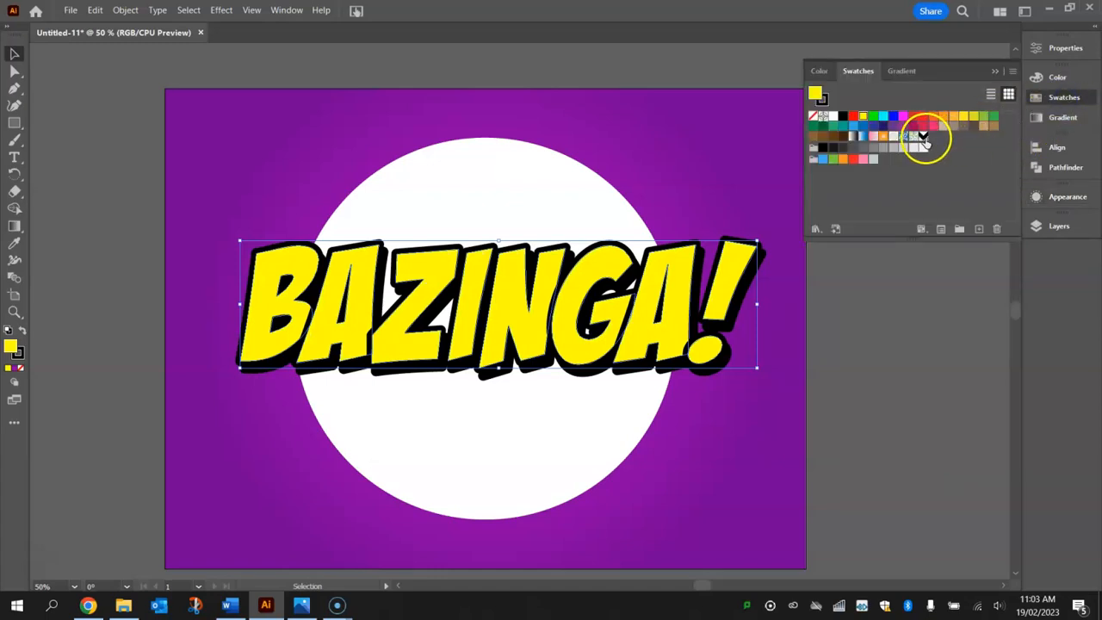
click(923, 136)
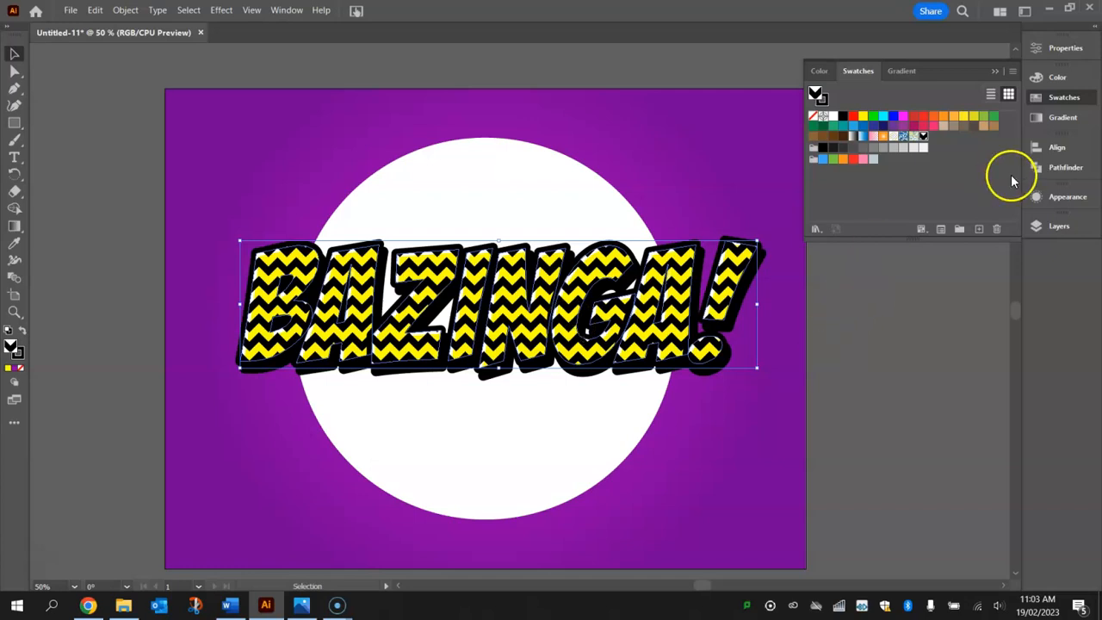
Open the opacity settings of the lettering's chevron pattern fill
click(1069, 197)
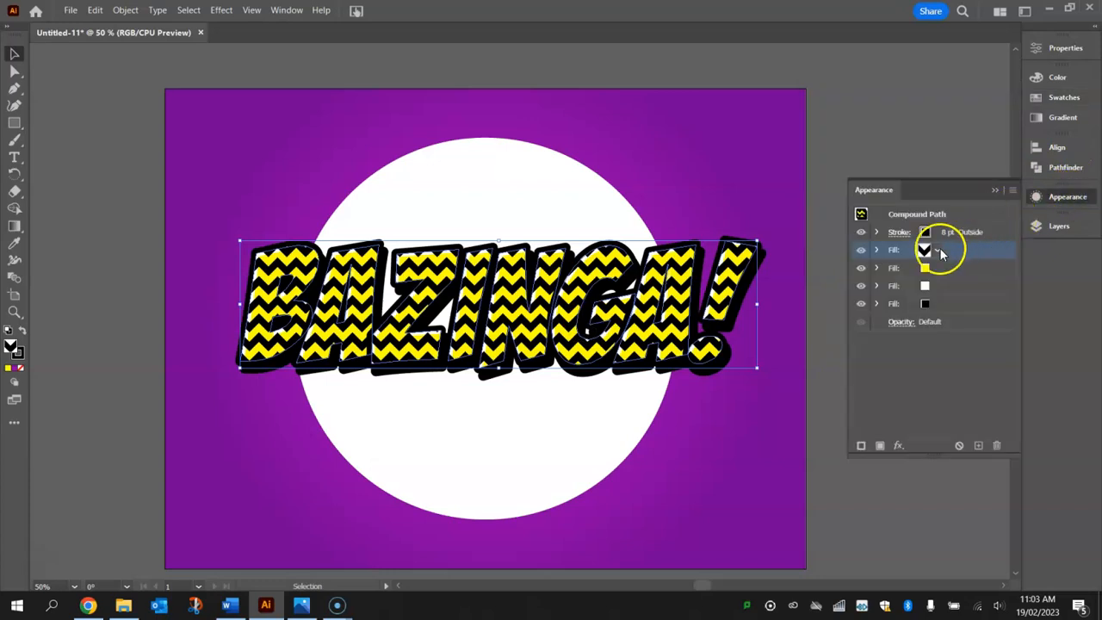
click(876, 250)
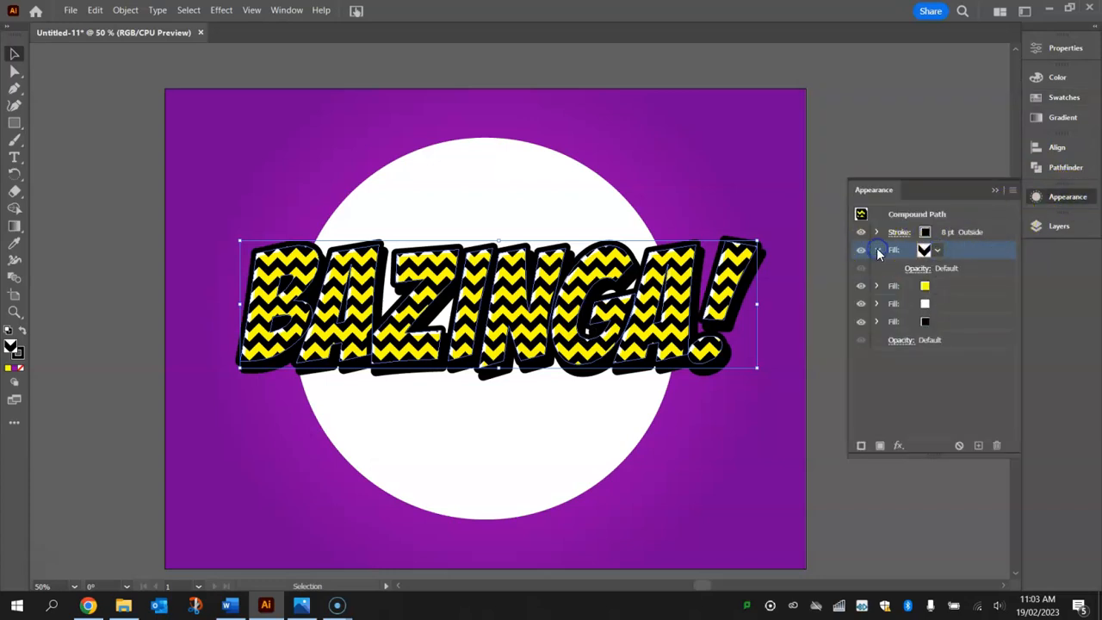
click(917, 267)
Try the Overlay and other blend modes on the chevron pattern fill, and return it to Normal
click(826, 297)
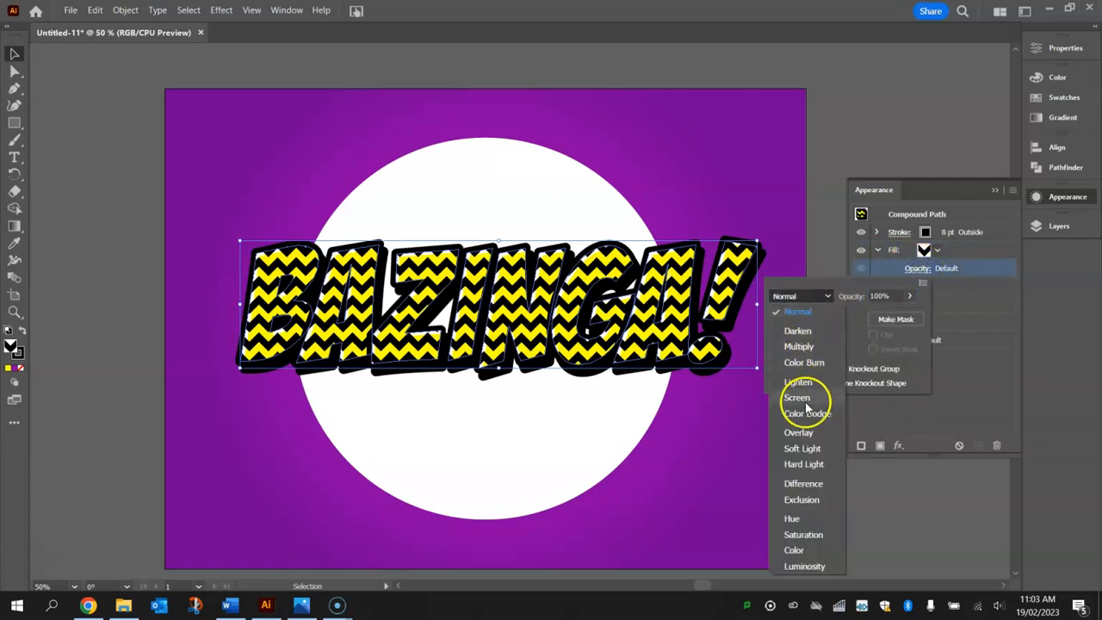
click(804, 433)
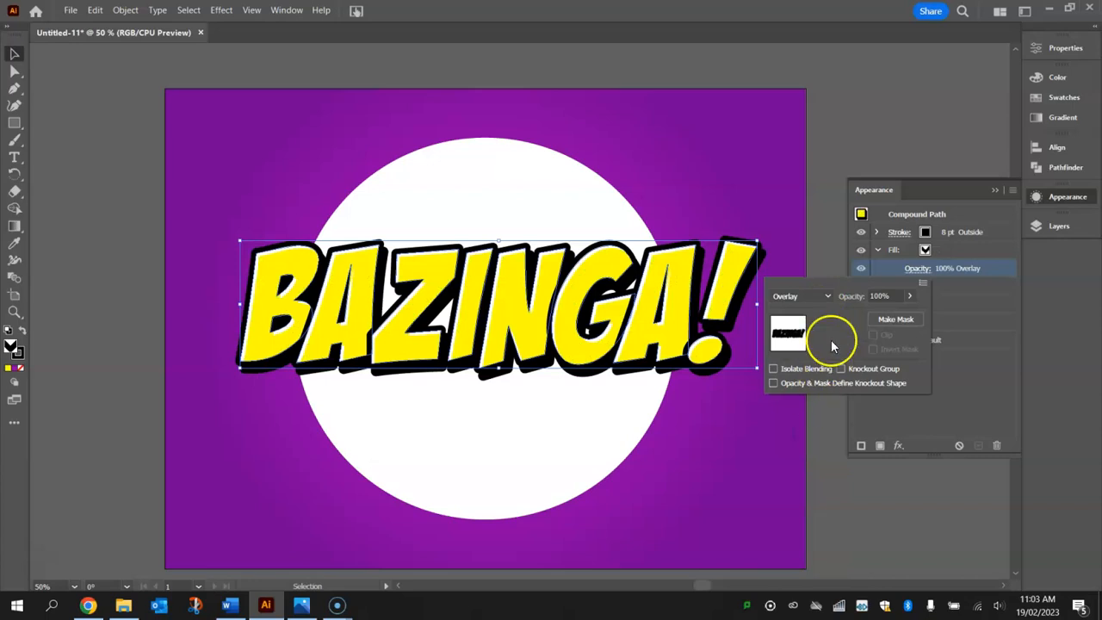
click(825, 296)
click(811, 313)
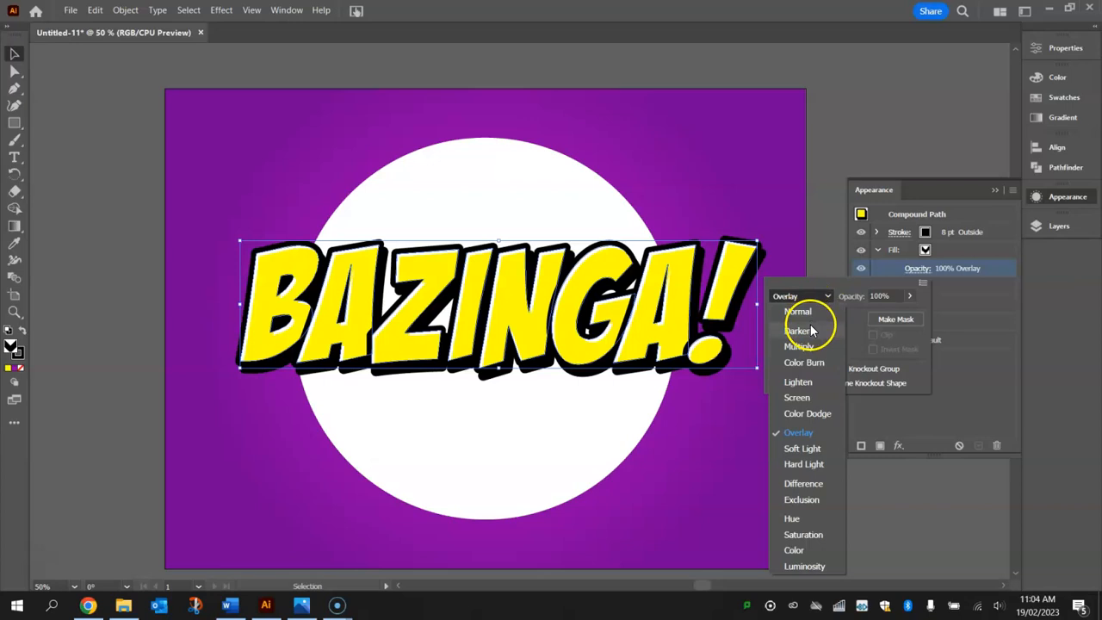
click(809, 331)
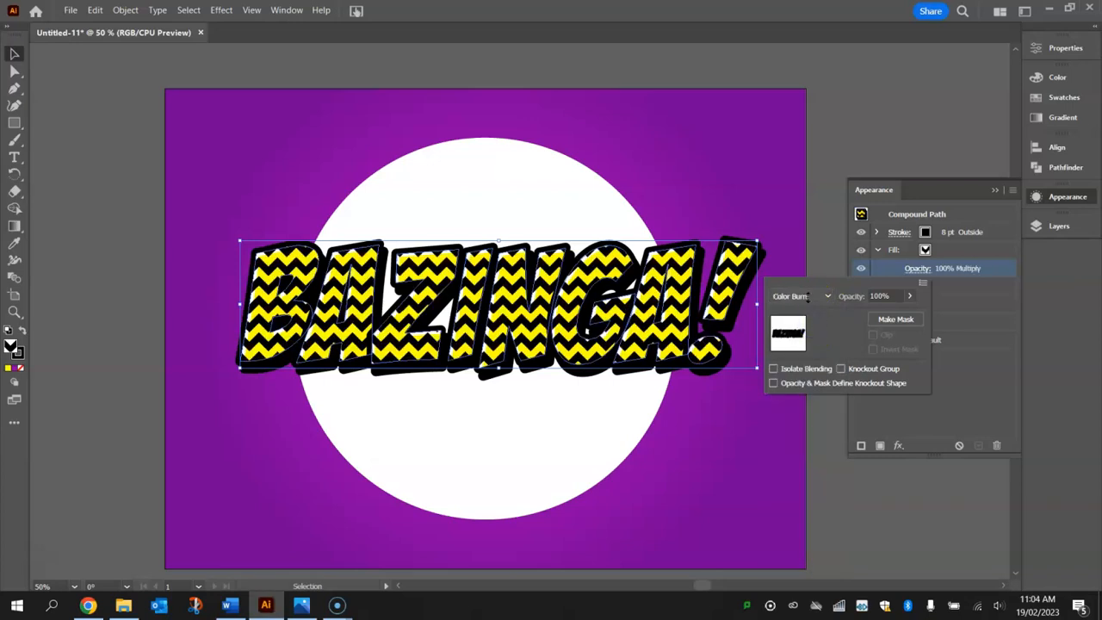
scroll(807, 296, up, 4)
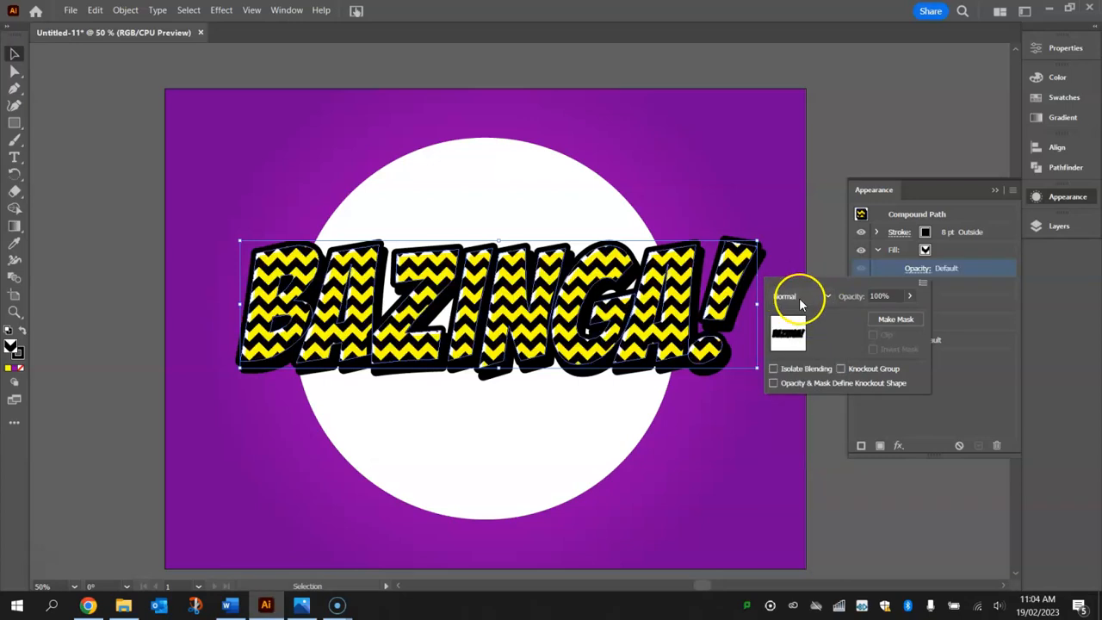
Set the chevron pattern fill's opacity to 10% and close its opacity settings
click(881, 296)
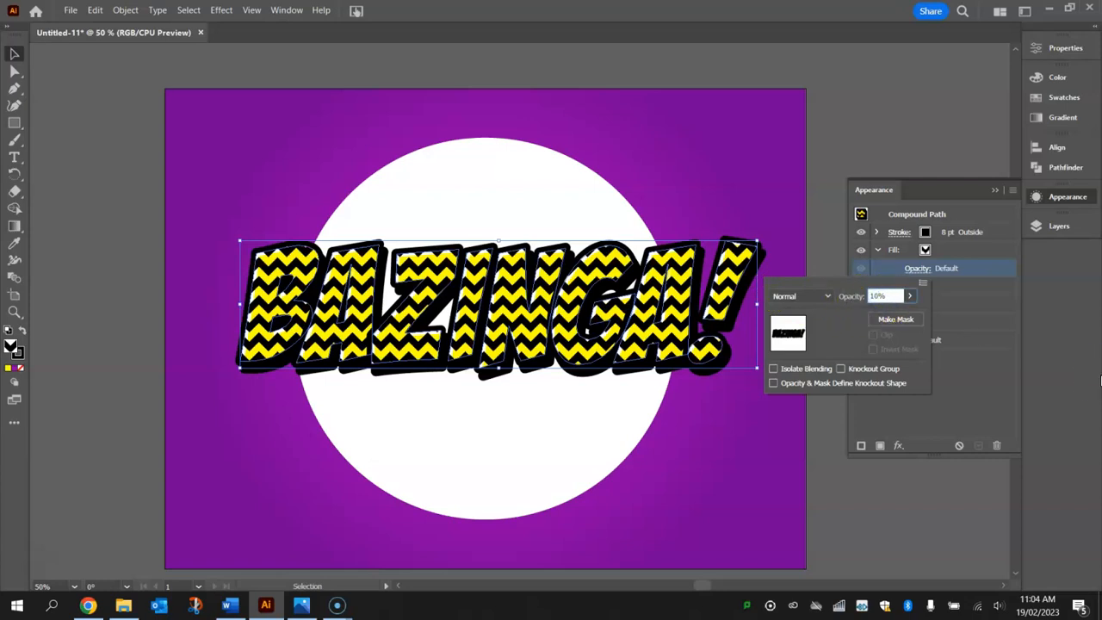
text(10%)
key(Return)
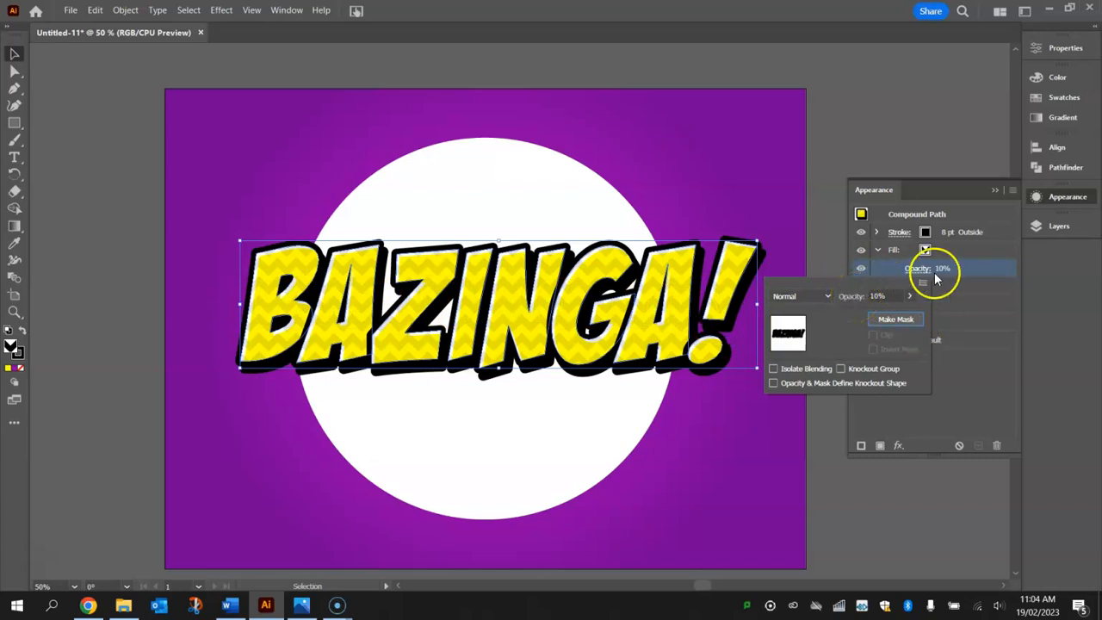
click(975, 271)
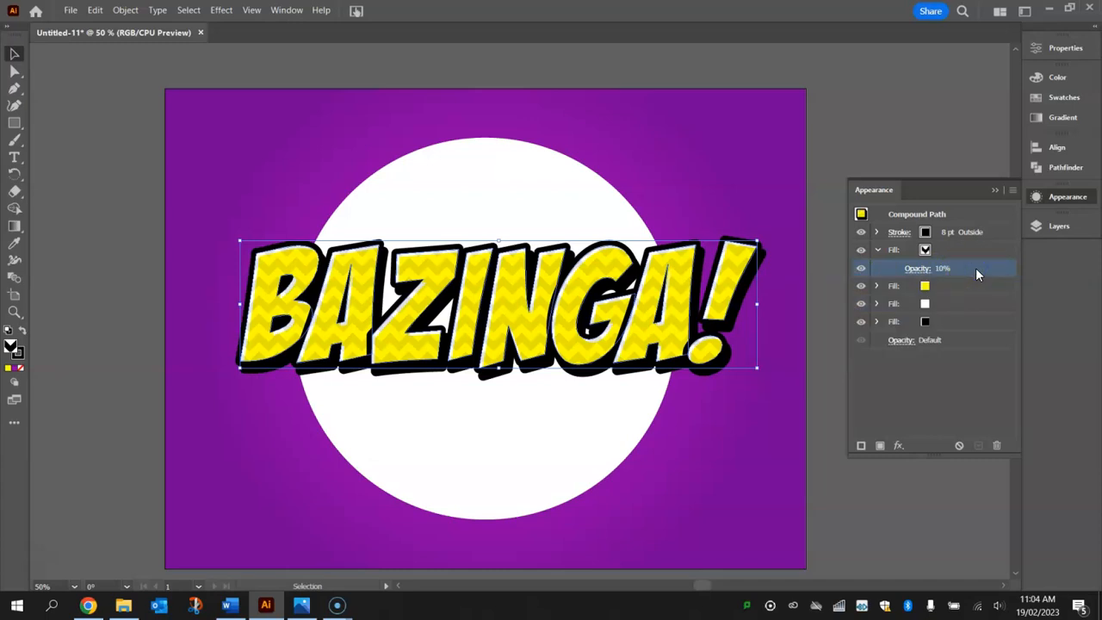
Rotate only the chevron pattern inside the BAZINGA! lettering by 20°, leaving the letters themselves untransformed, and deselect the lettering
right_click(567, 296)
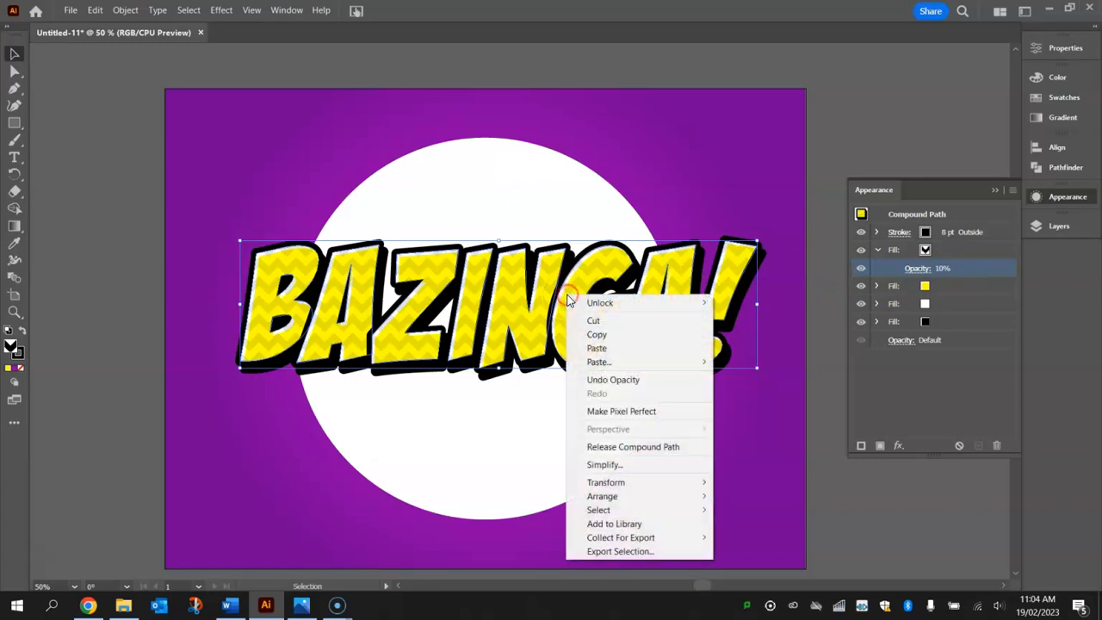
mouse_move(668, 486)
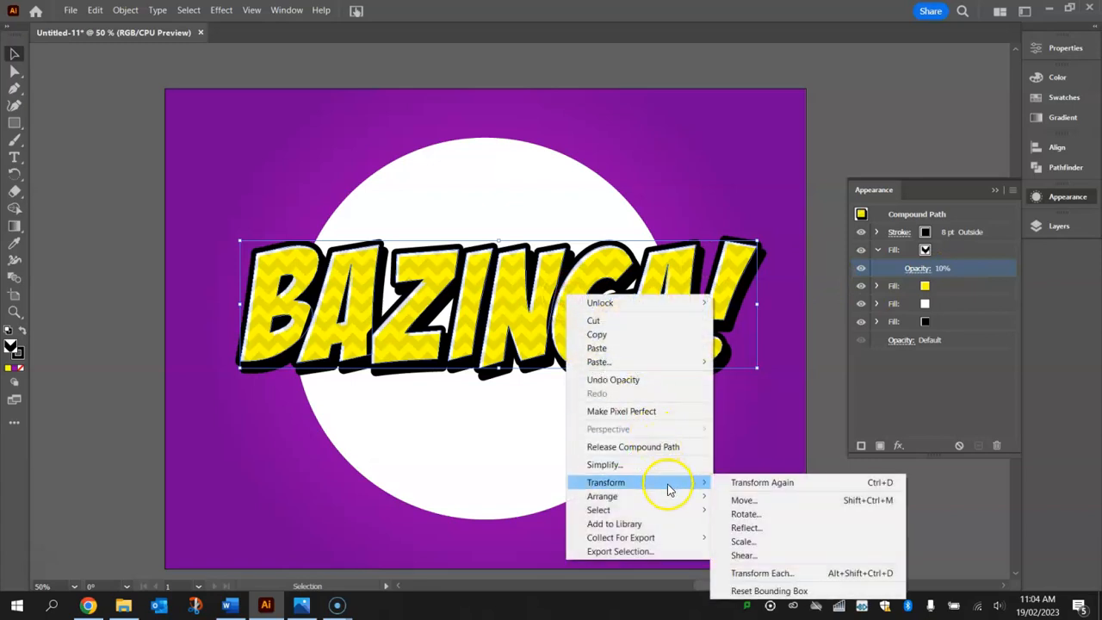
click(745, 515)
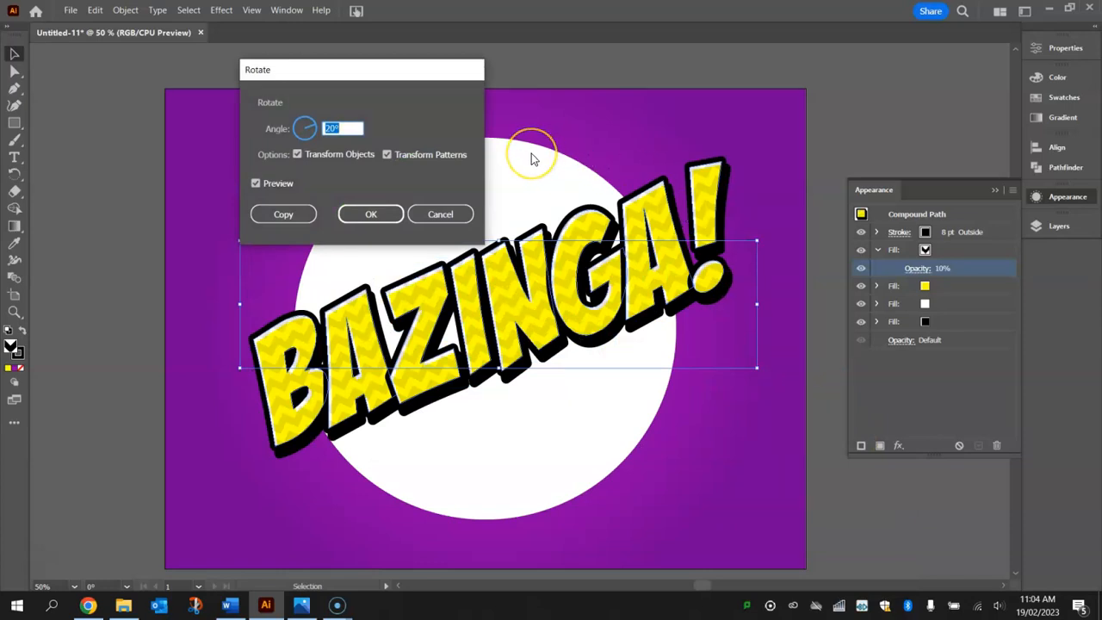
click(356, 128)
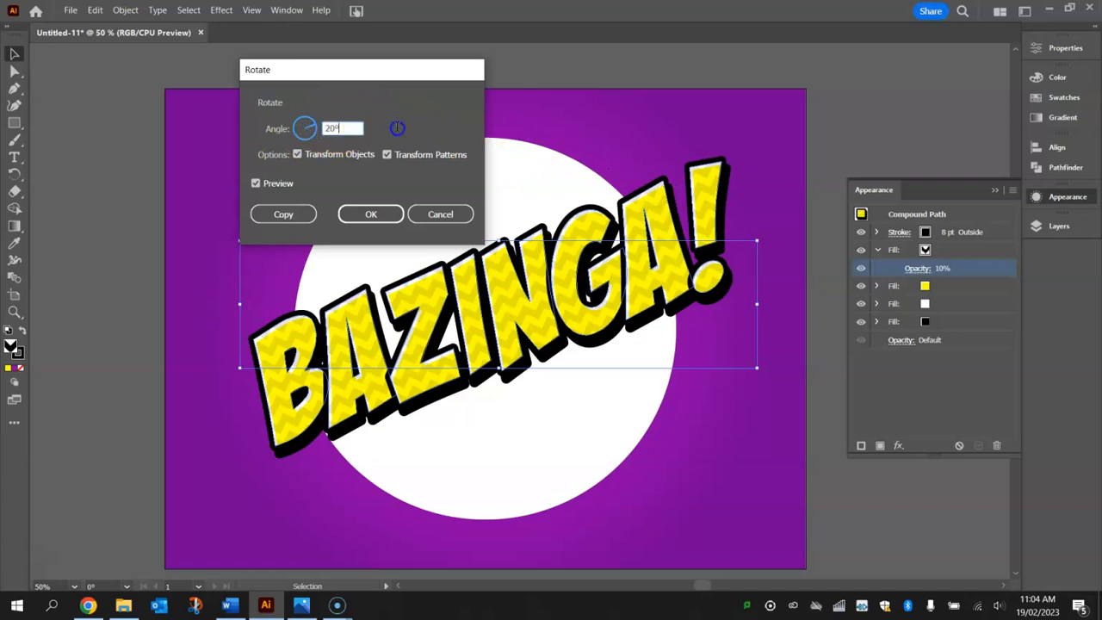
click(326, 155)
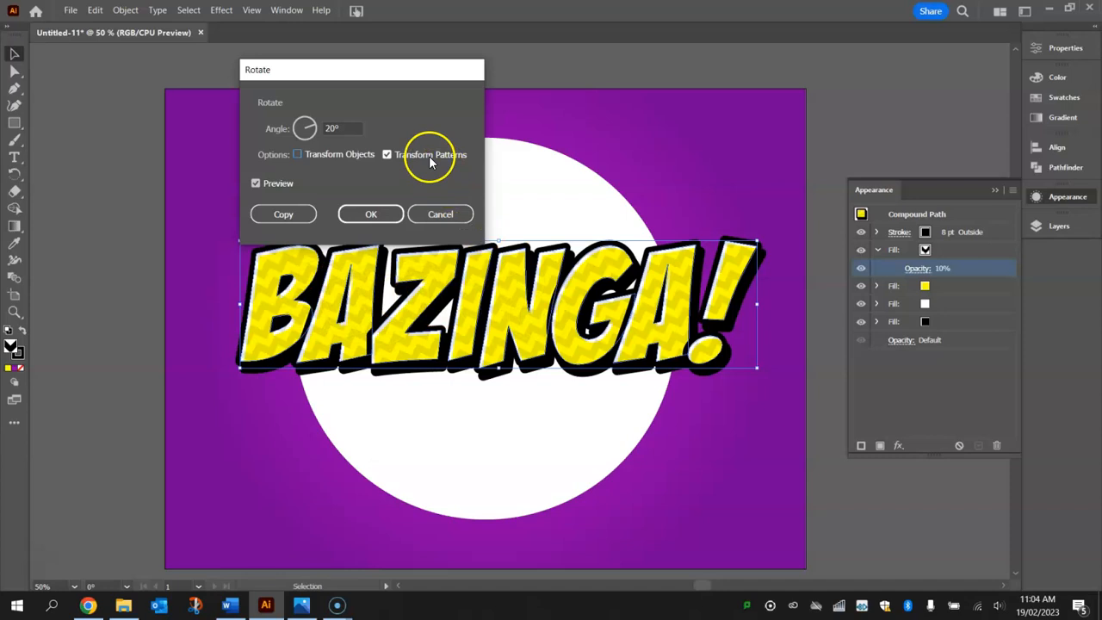
click(298, 128)
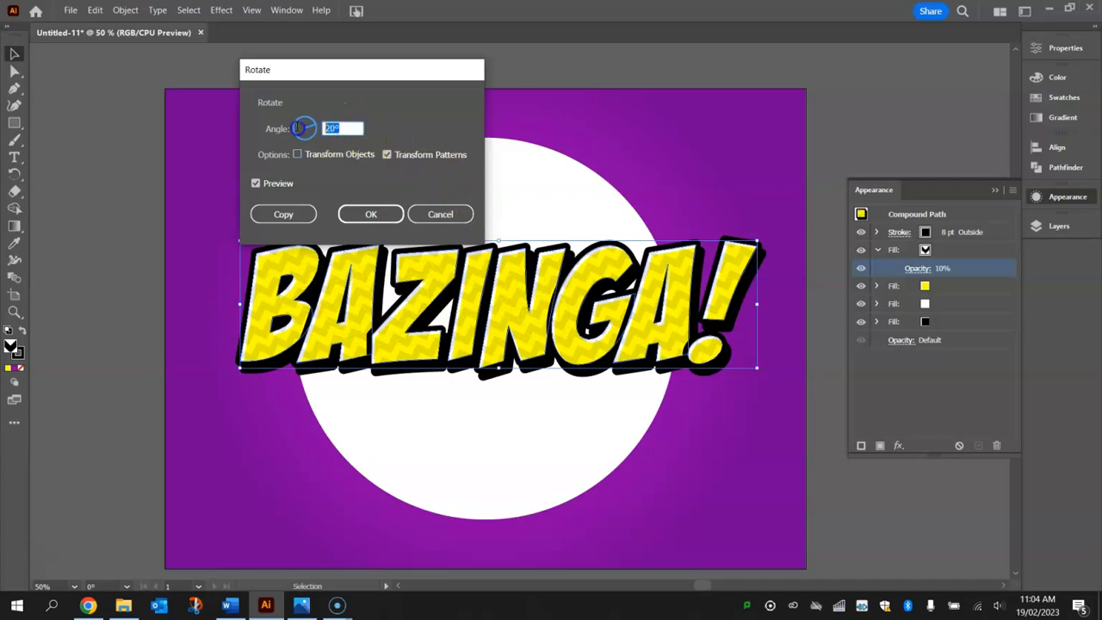
click(371, 214)
click(480, 353)
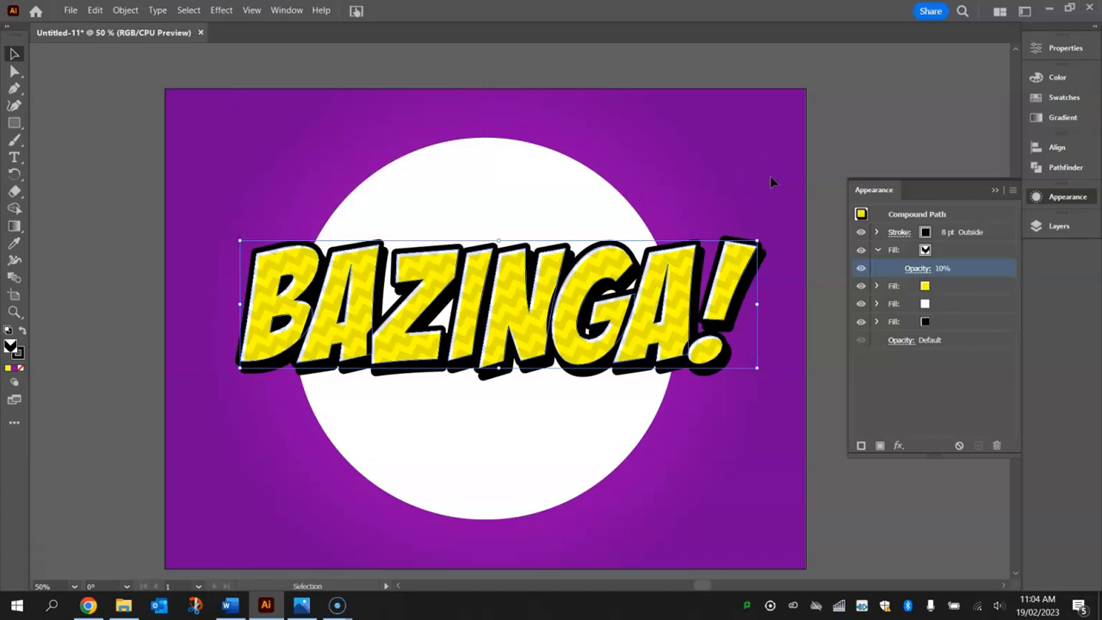
click(787, 152)
Check the Example.png reference image, return to the artwork in Illustrator, and open the Shear settings for the BAZINGA! lettering
click(534, 245)
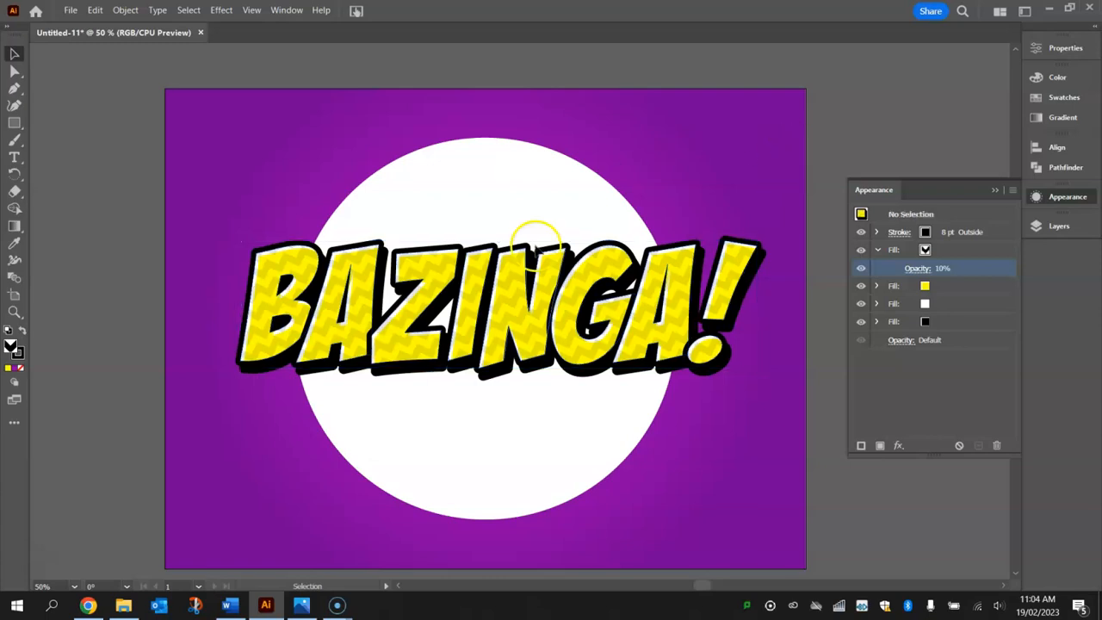
click(301, 605)
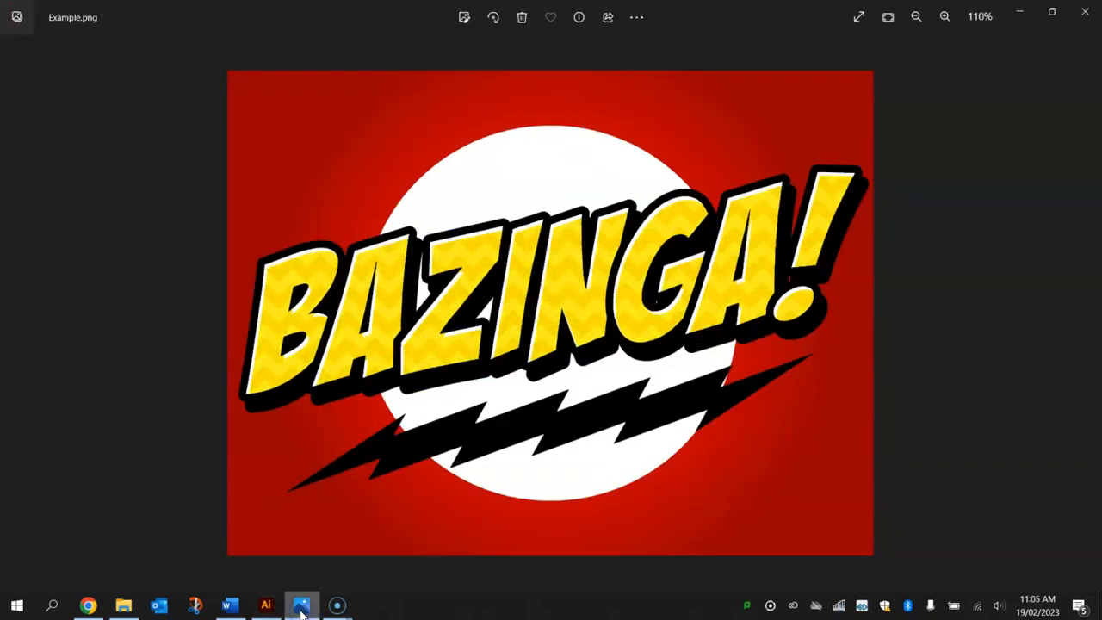
click(300, 607)
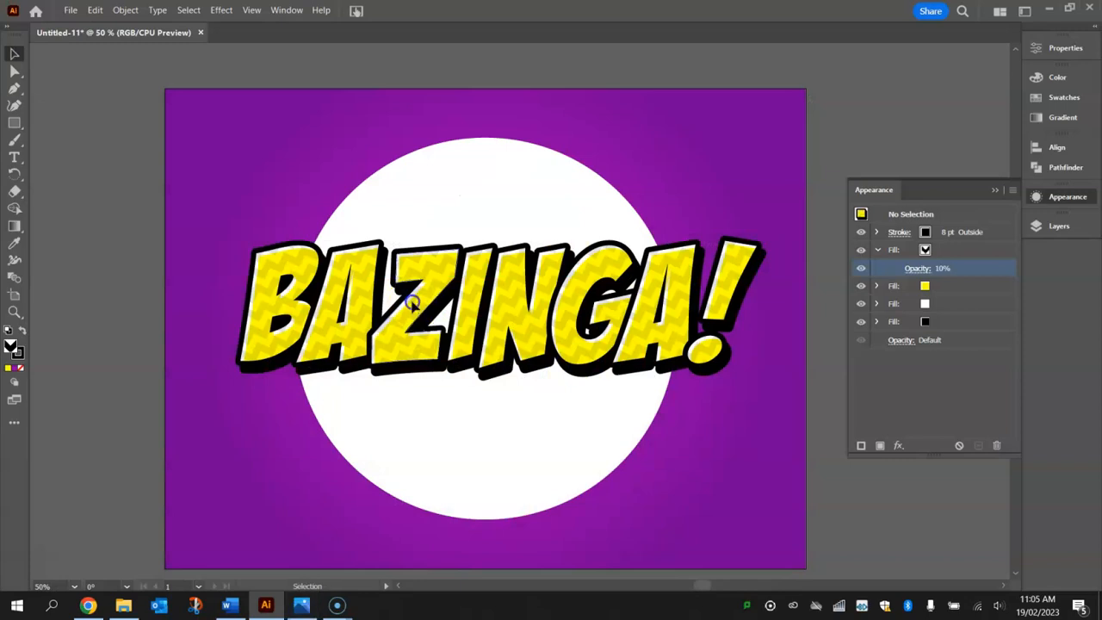
drag(197, 184, 787, 390)
right_click(514, 295)
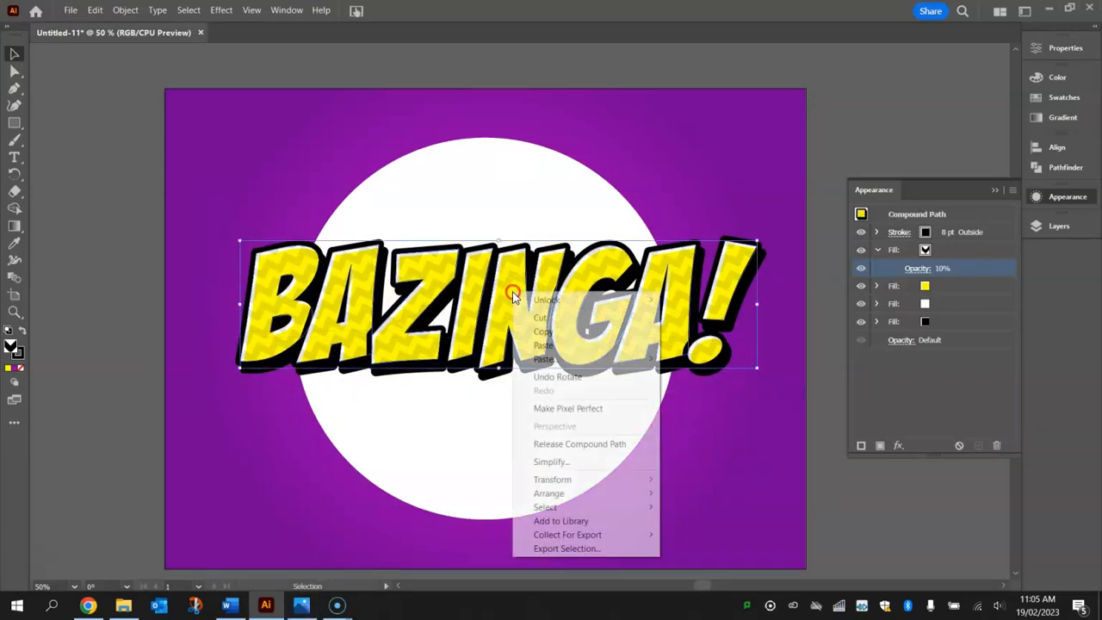
mouse_move(591, 480)
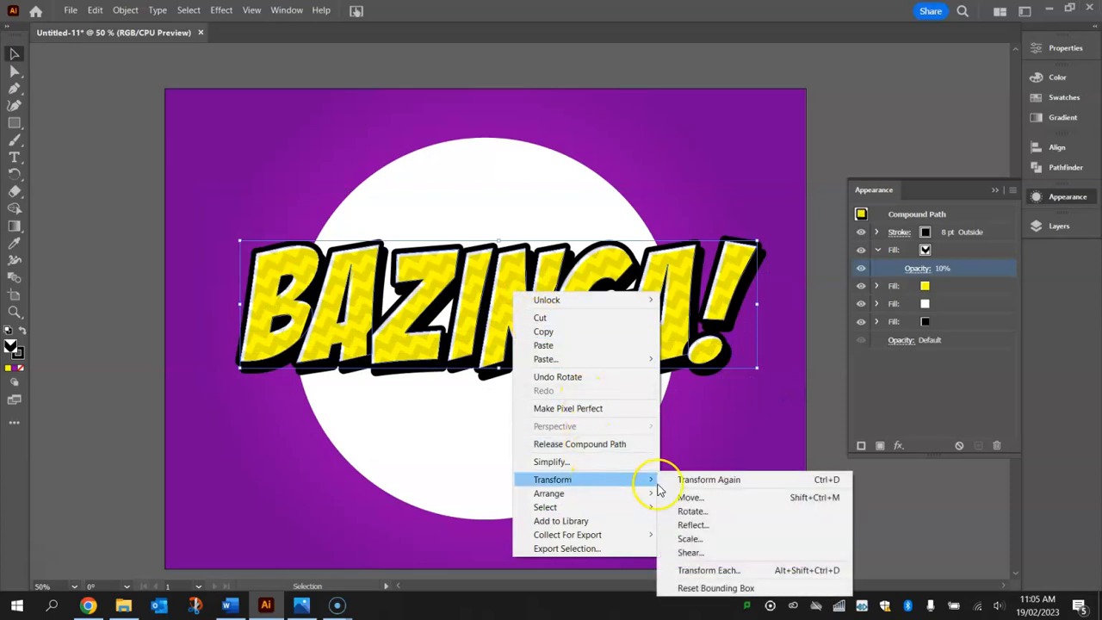
click(689, 552)
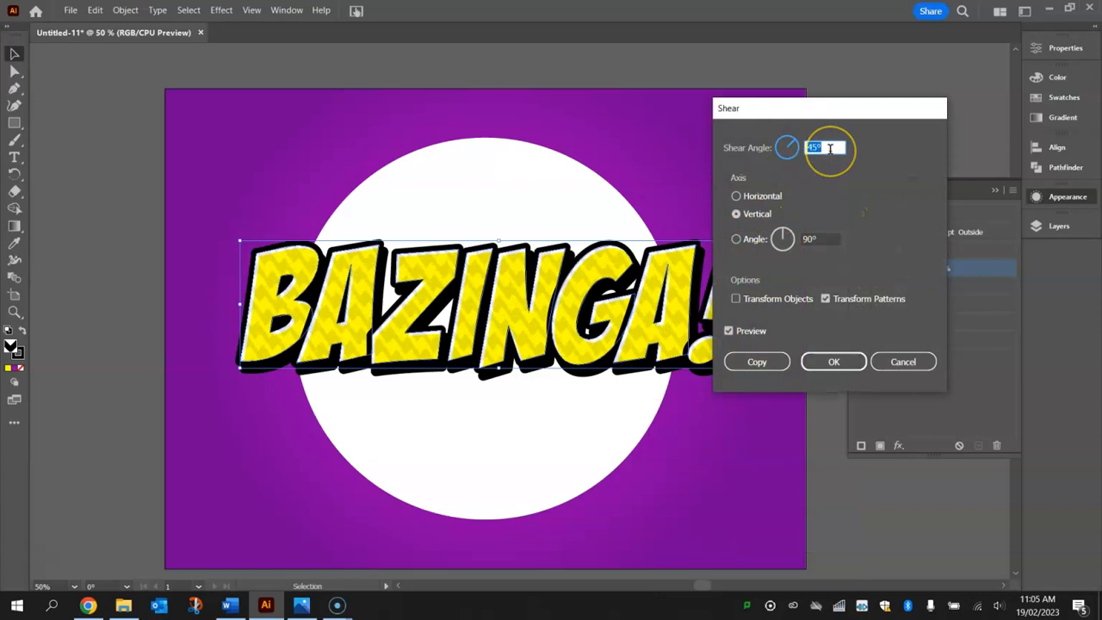
Include objects in the vertical shear and try a shear angle of 8° on the lettering
scroll(830, 148, down, 5)
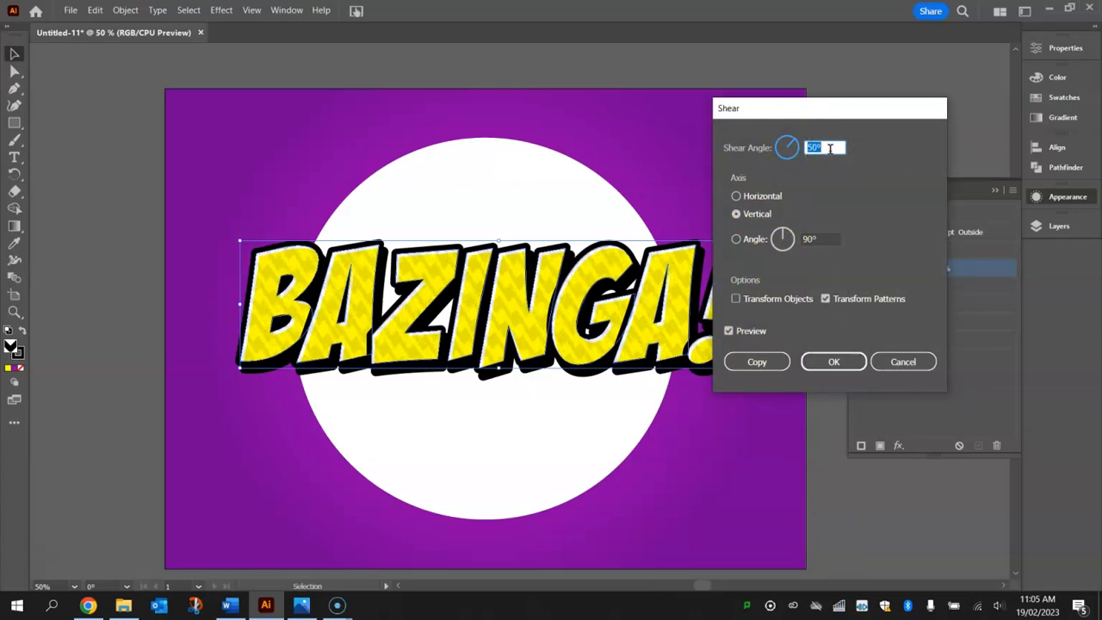
click(736, 297)
click(827, 144)
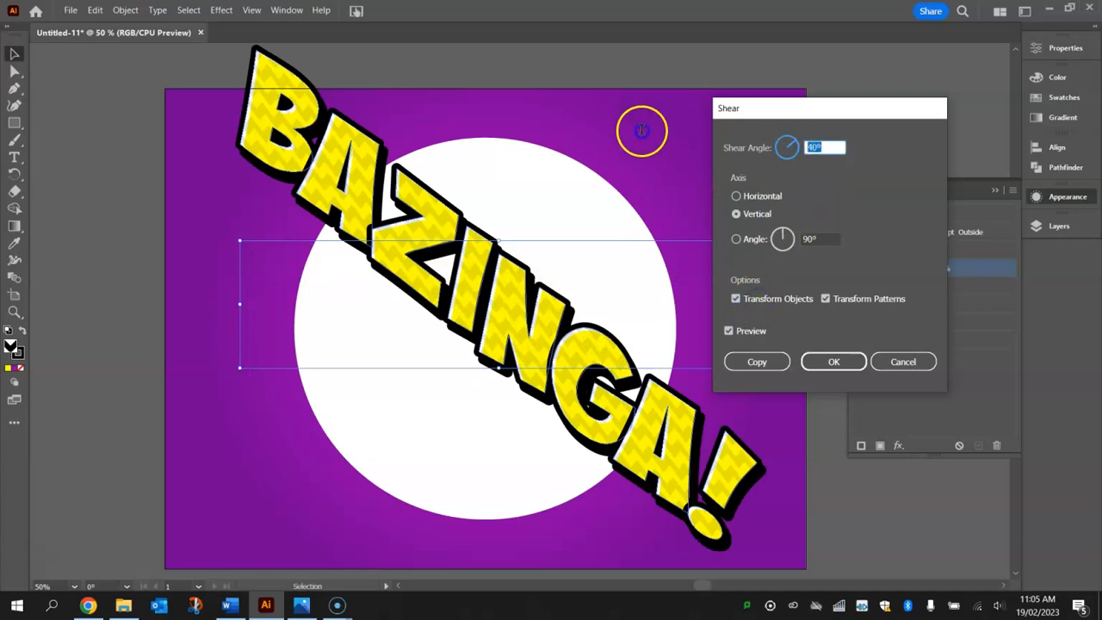
key(Tab)
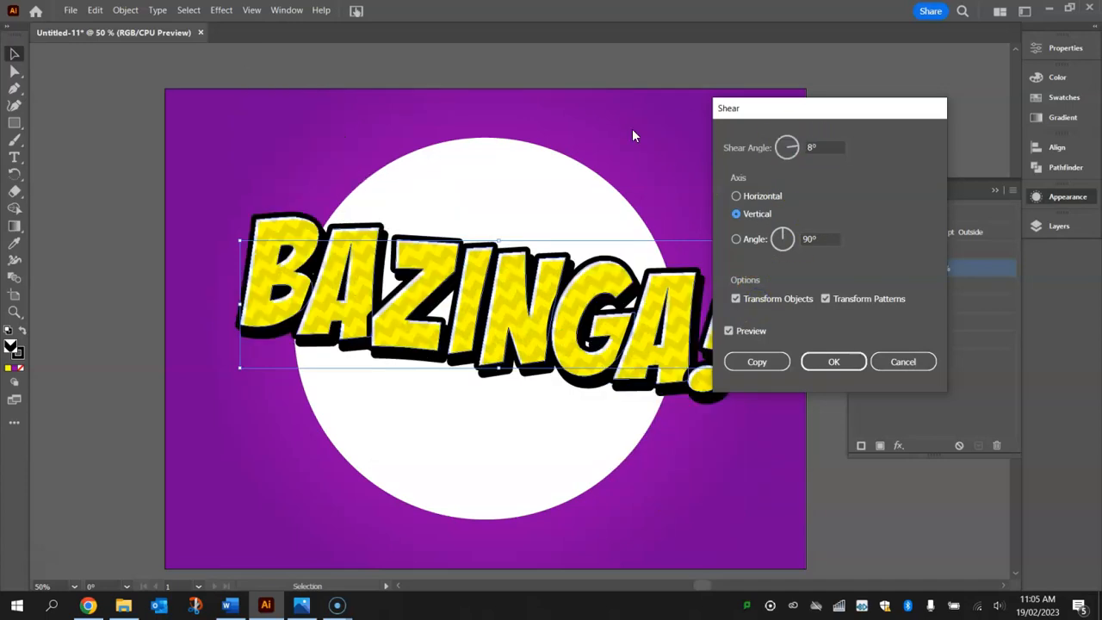
Shear the BAZINGA! lettering vertically by -8° without transforming its pattern, and deselect it
click(810, 148)
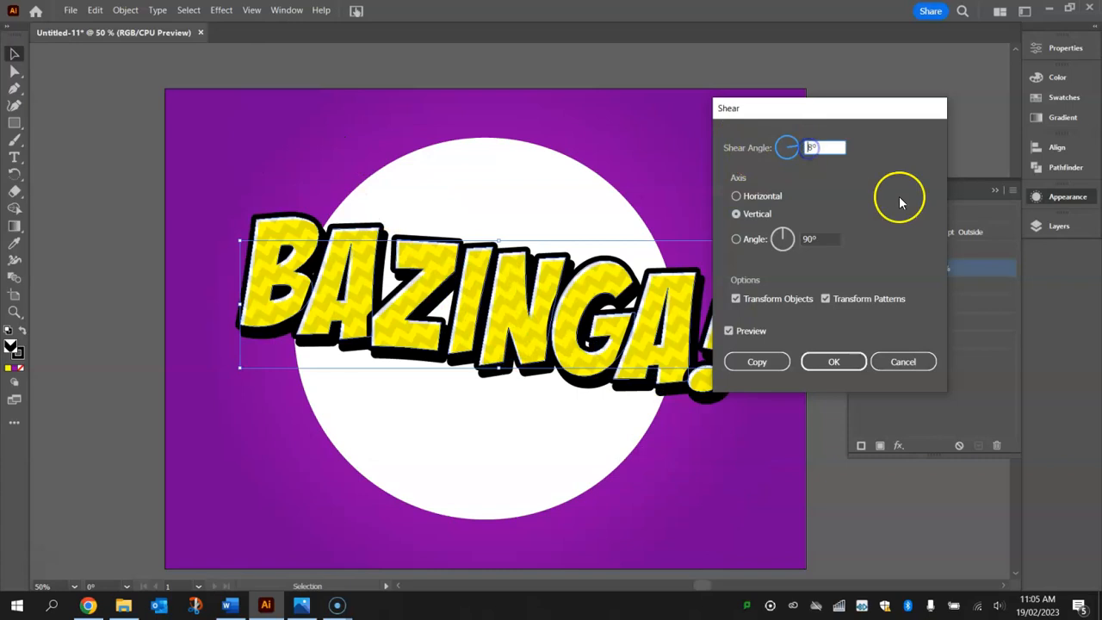
text(-8)
key(Tab)
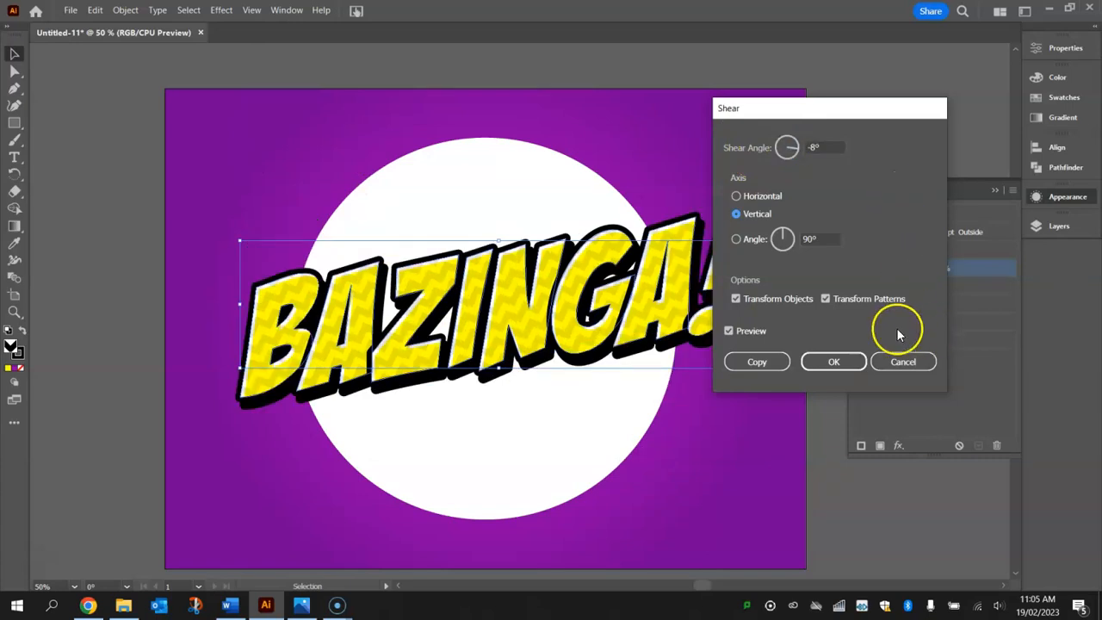
click(868, 299)
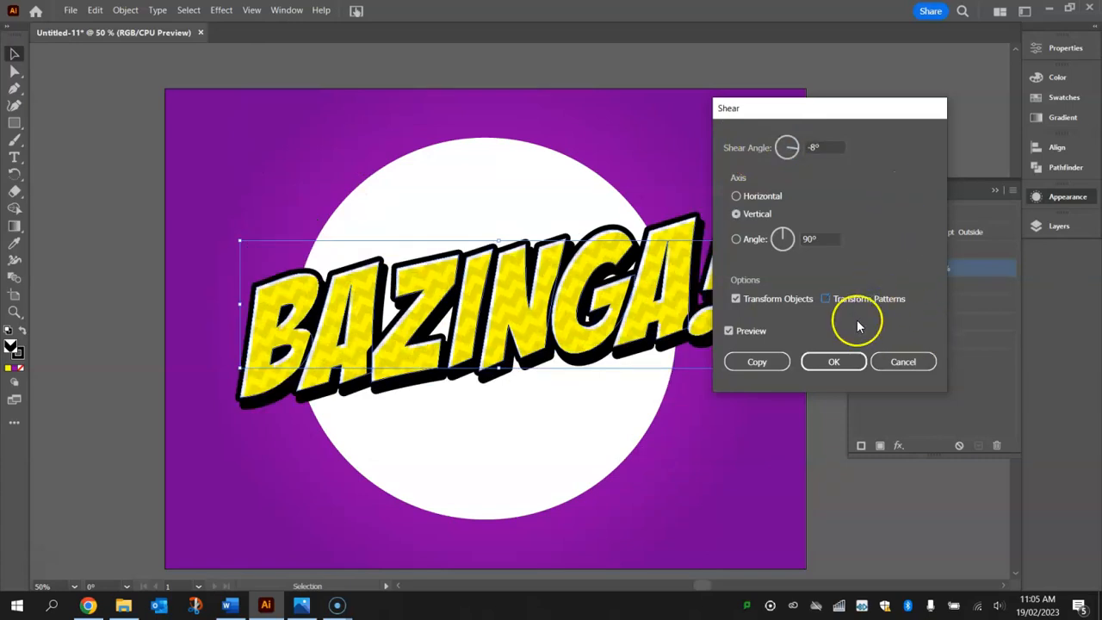
double_click(824, 148)
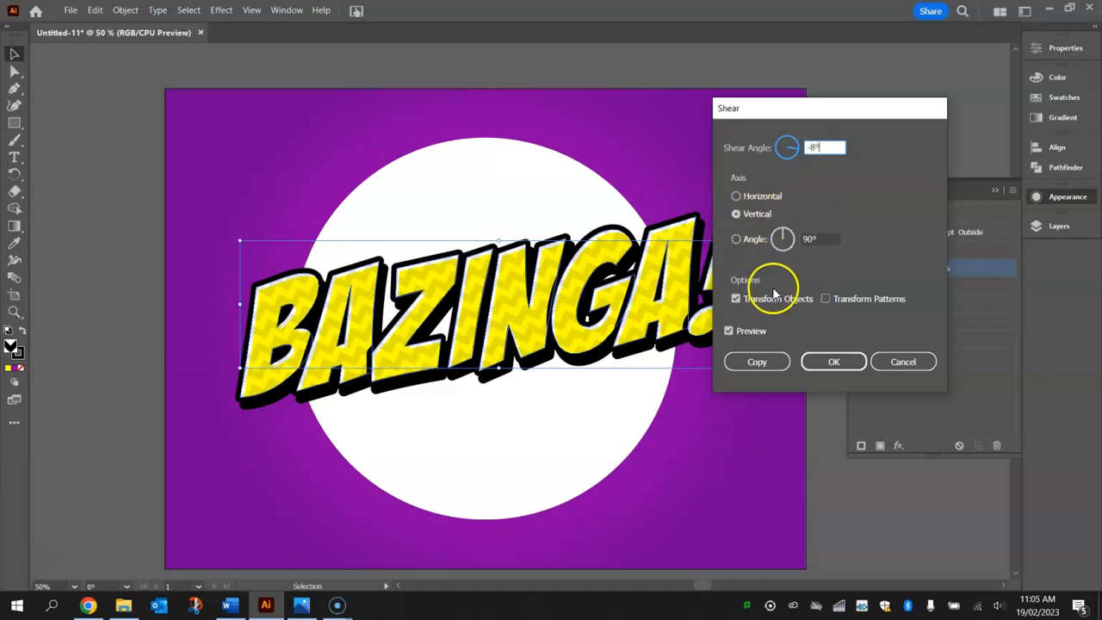
click(831, 362)
click(785, 374)
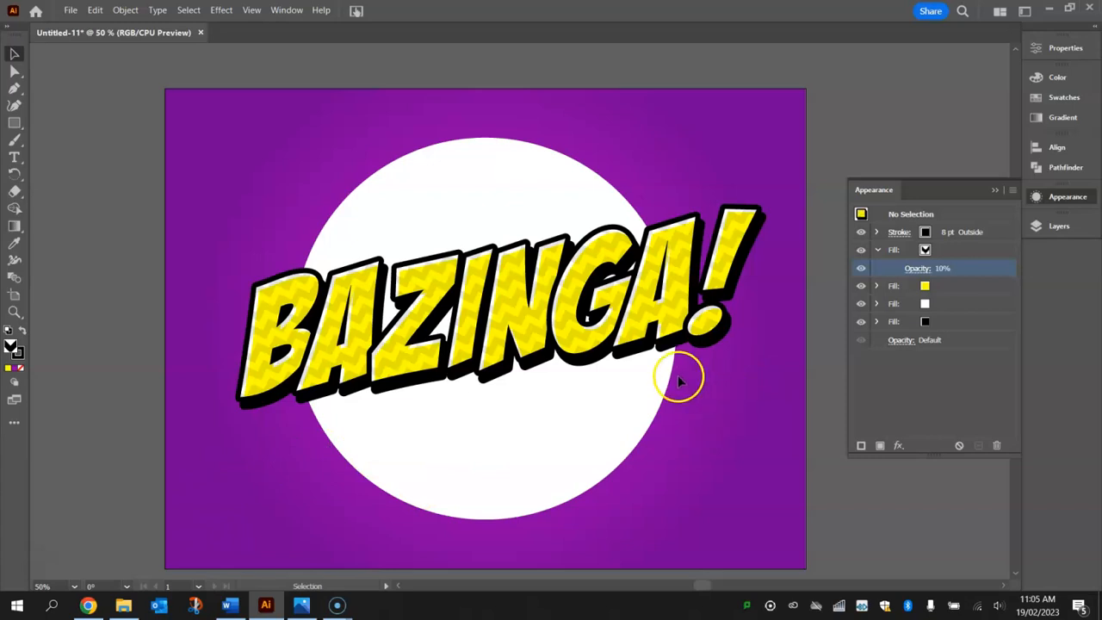
Create a 160 x 60 px rectangle on the purple background above the lettering
click(14, 122)
click(222, 122)
drag(419, 123, 384, 112)
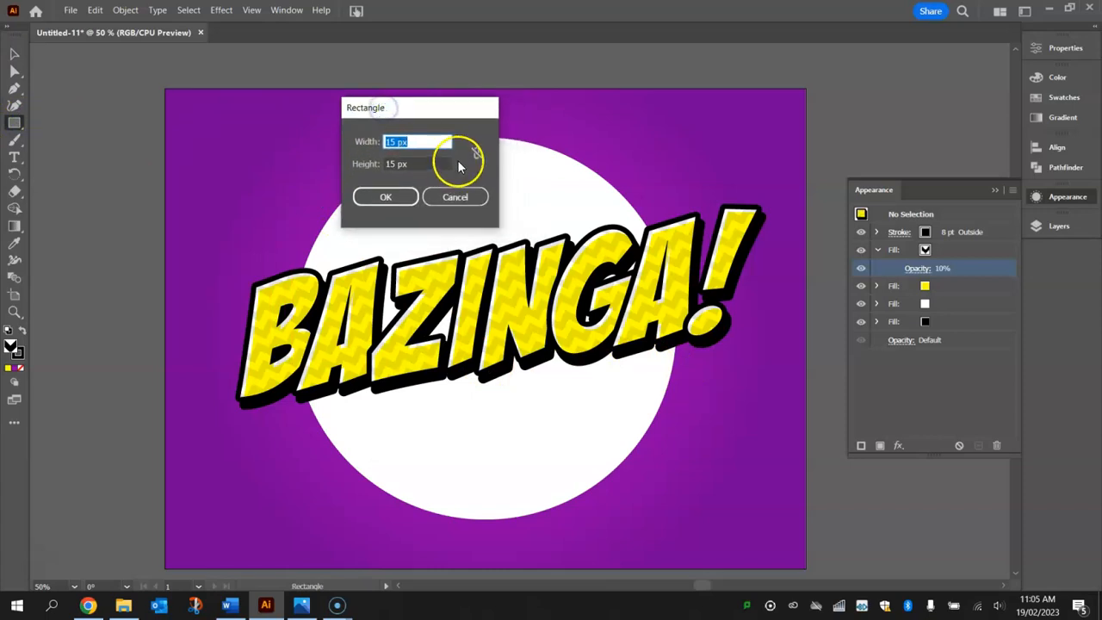
text(160)
key(Tab)
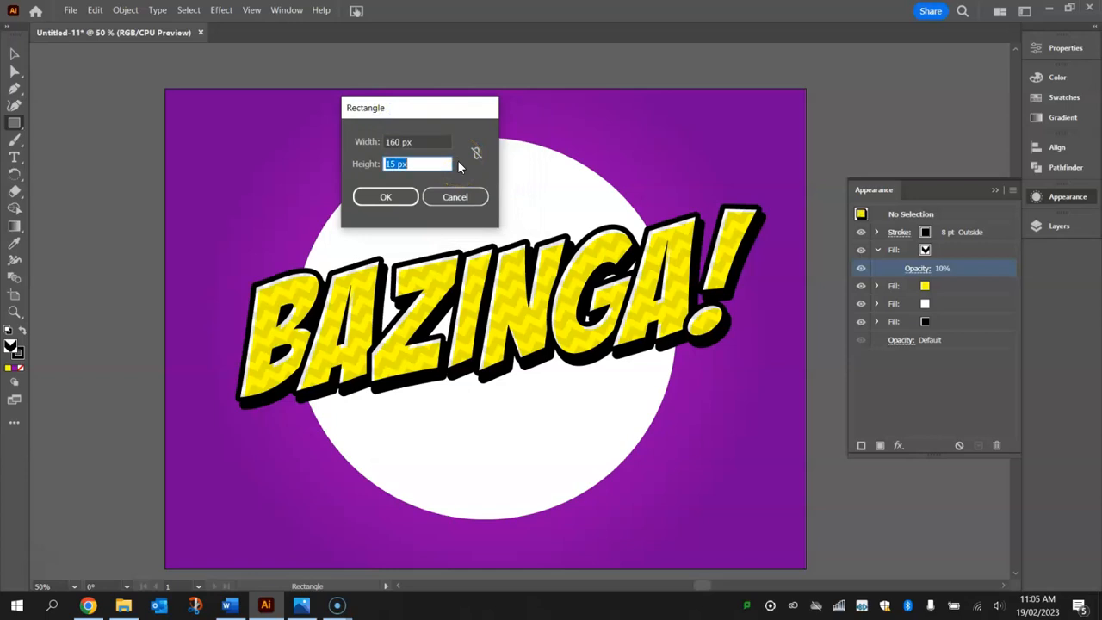
text(60)
key(Tab)
click(388, 195)
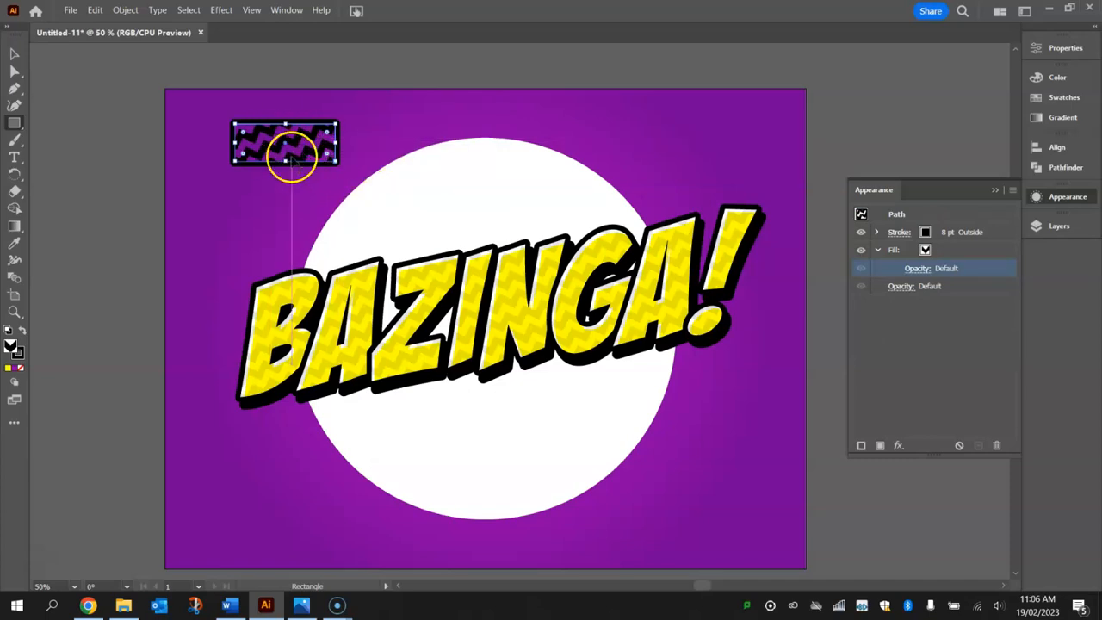
Give the new rectangle a solid black fill and no stroke
click(1070, 50)
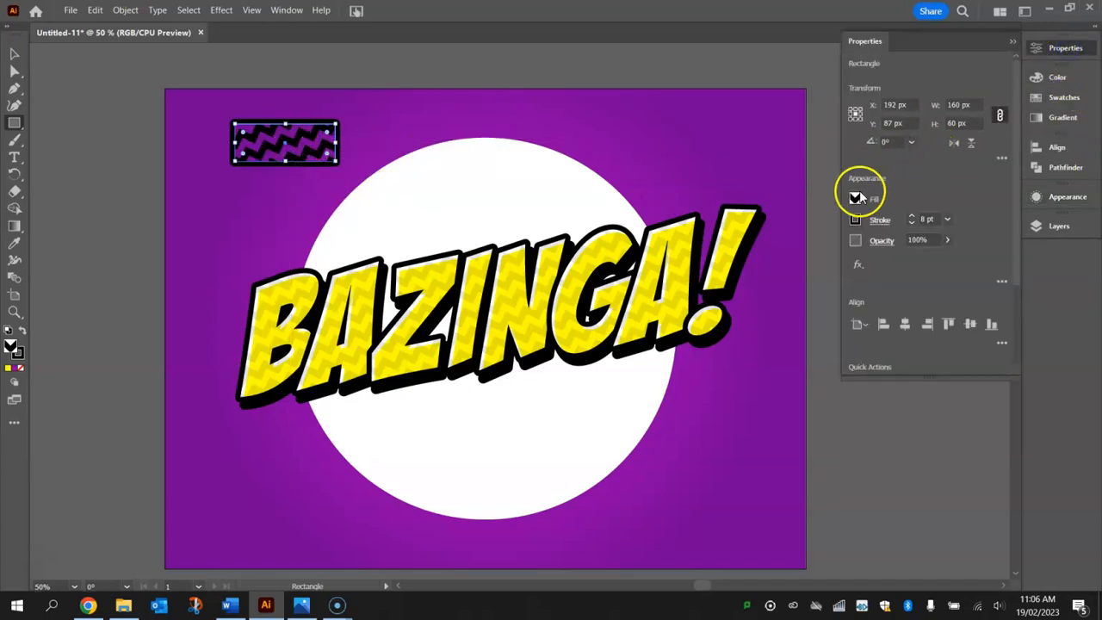
click(855, 198)
click(729, 250)
click(907, 176)
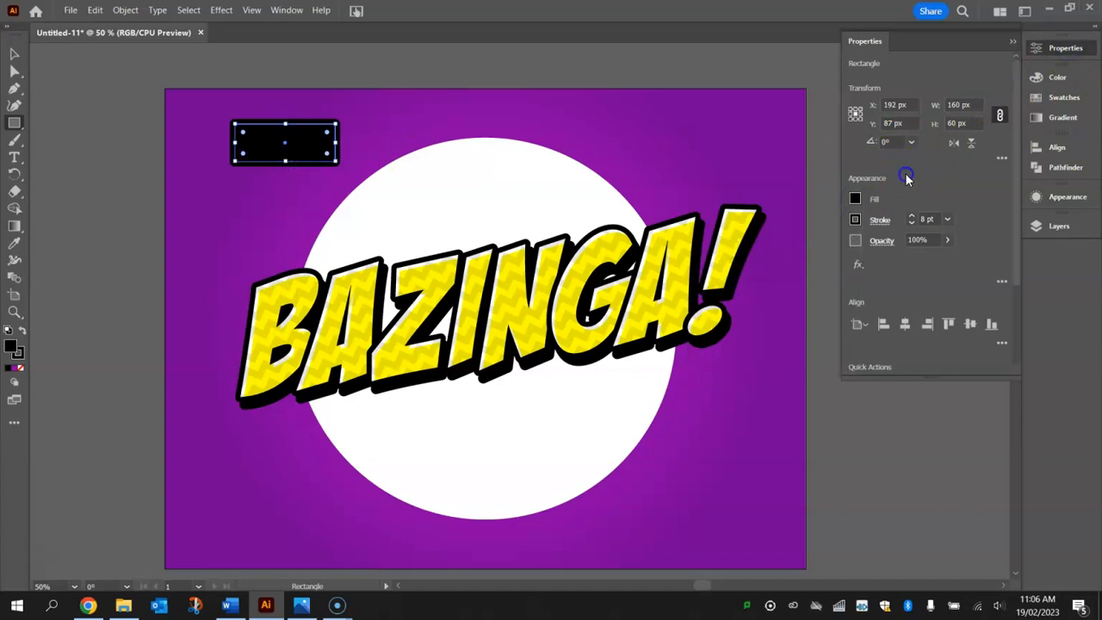
click(855, 220)
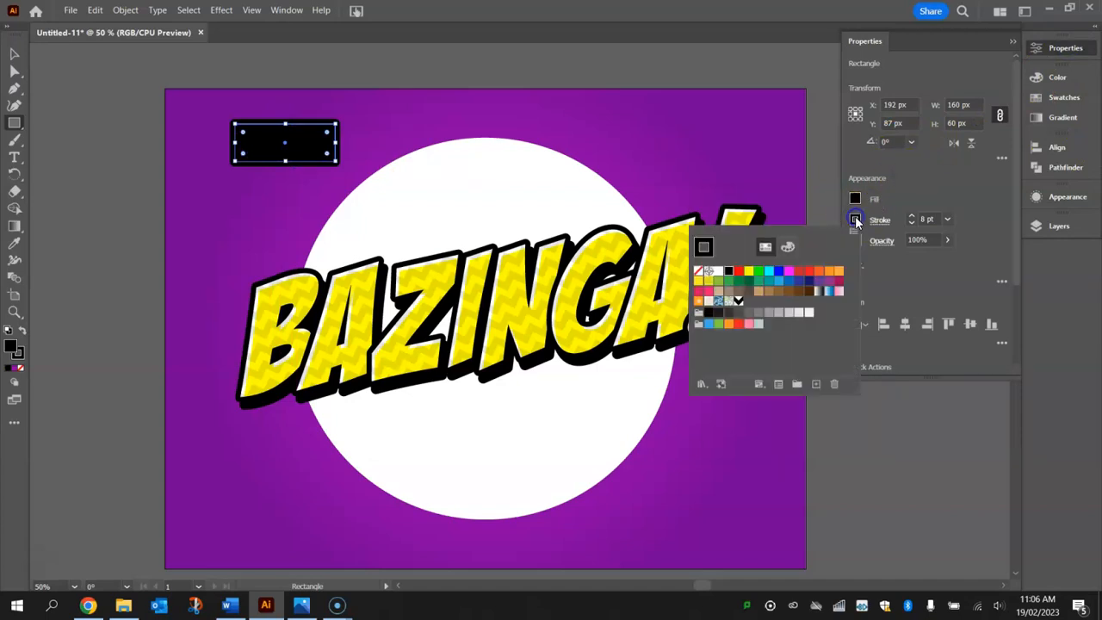
click(699, 270)
click(920, 189)
Copy the black rectangle with Transform Each, moved 160 px horizontally and 30 px vertically, and repeat the transformation for another copy
click(14, 53)
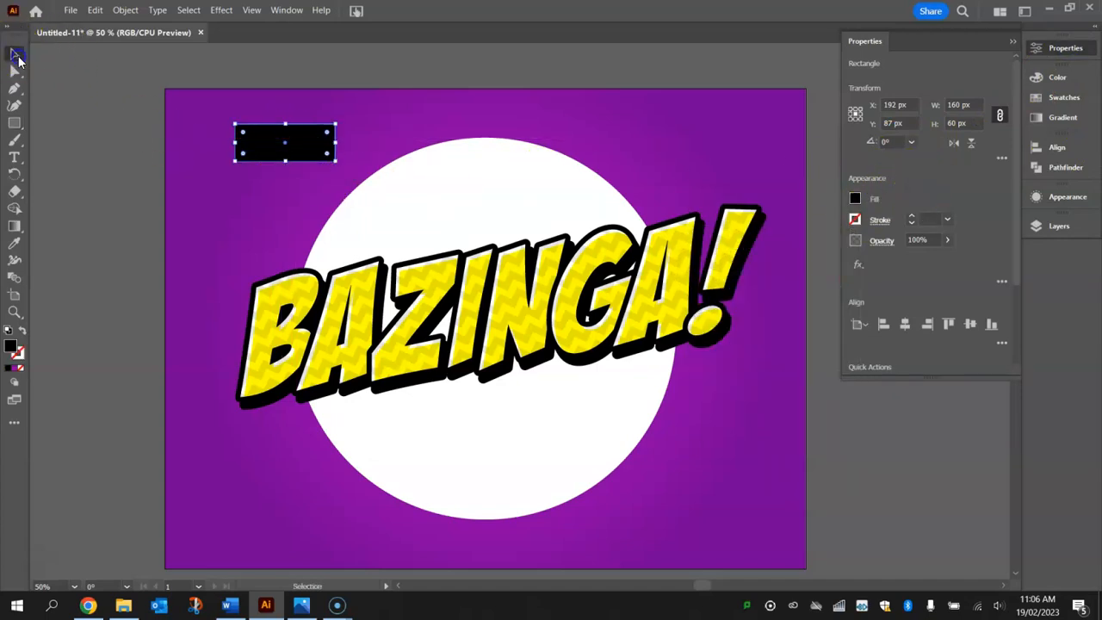
right_click(309, 143)
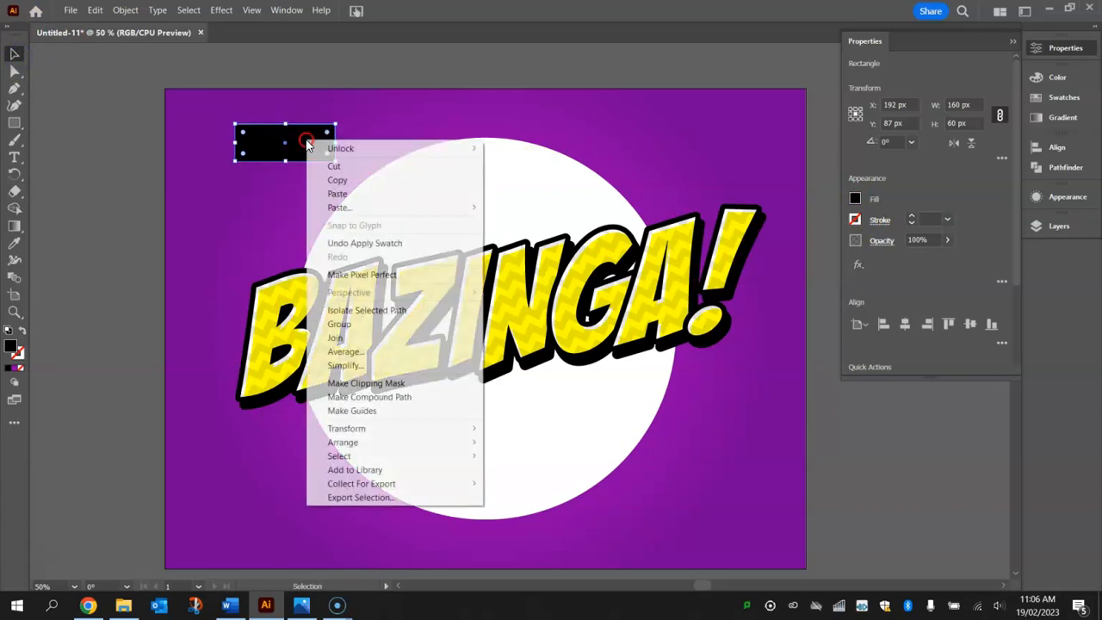
mouse_move(394, 426)
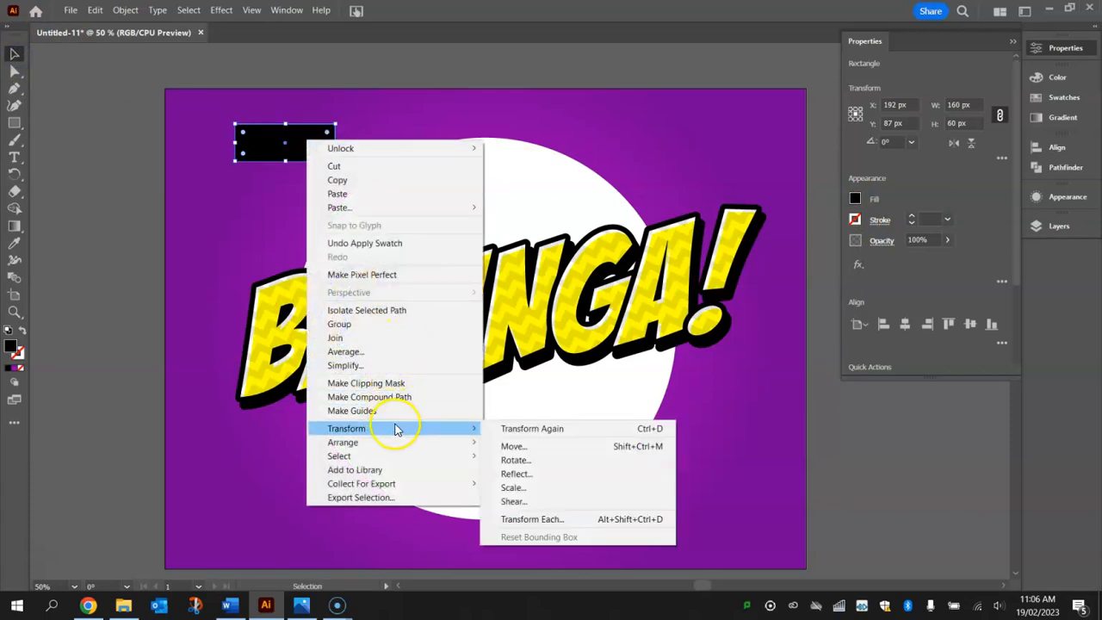
click(559, 520)
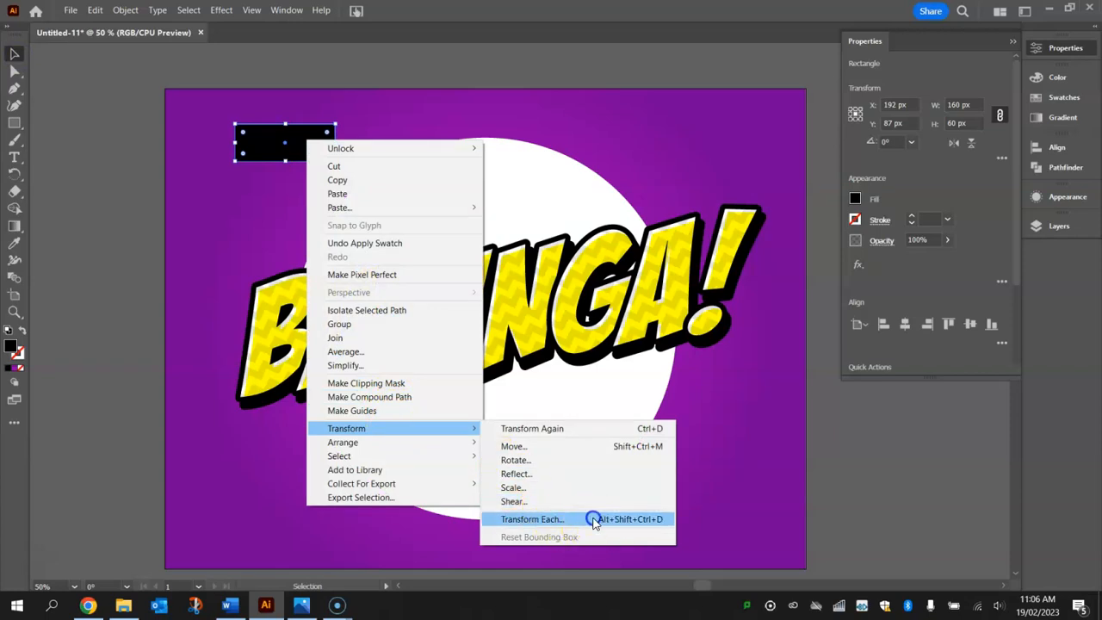
drag(853, 79, 623, 12)
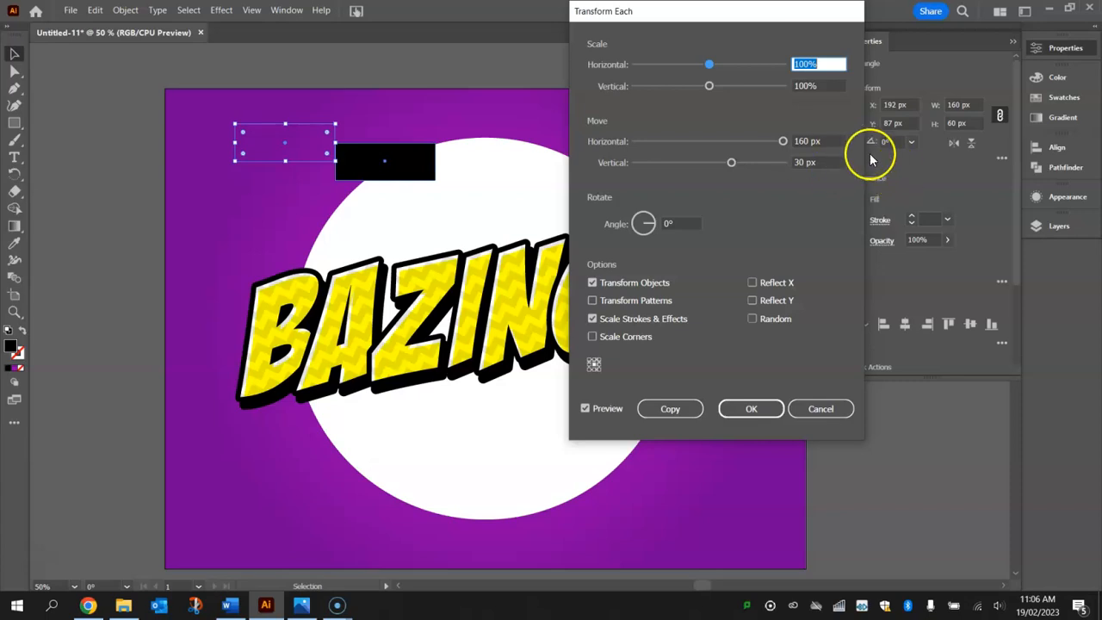
click(826, 162)
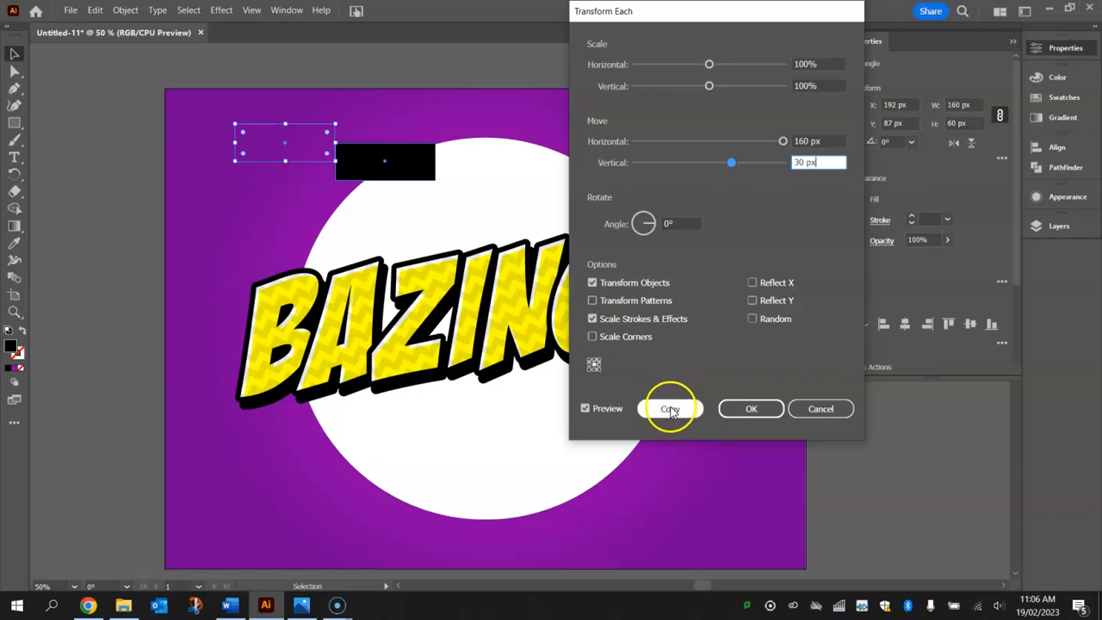
click(669, 409)
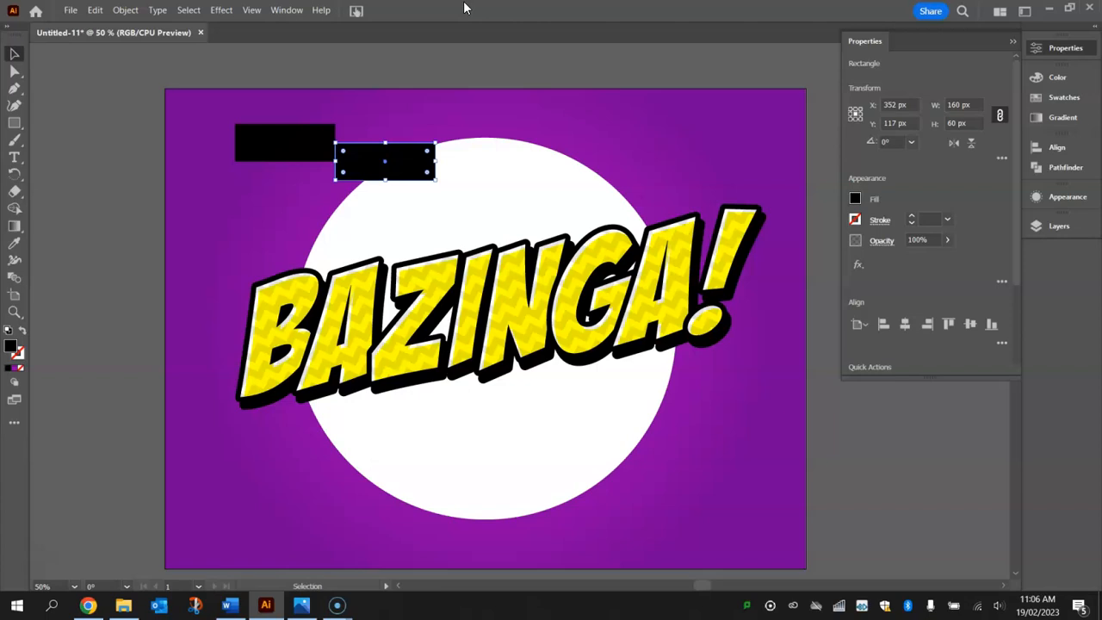
key(ctrl+d)
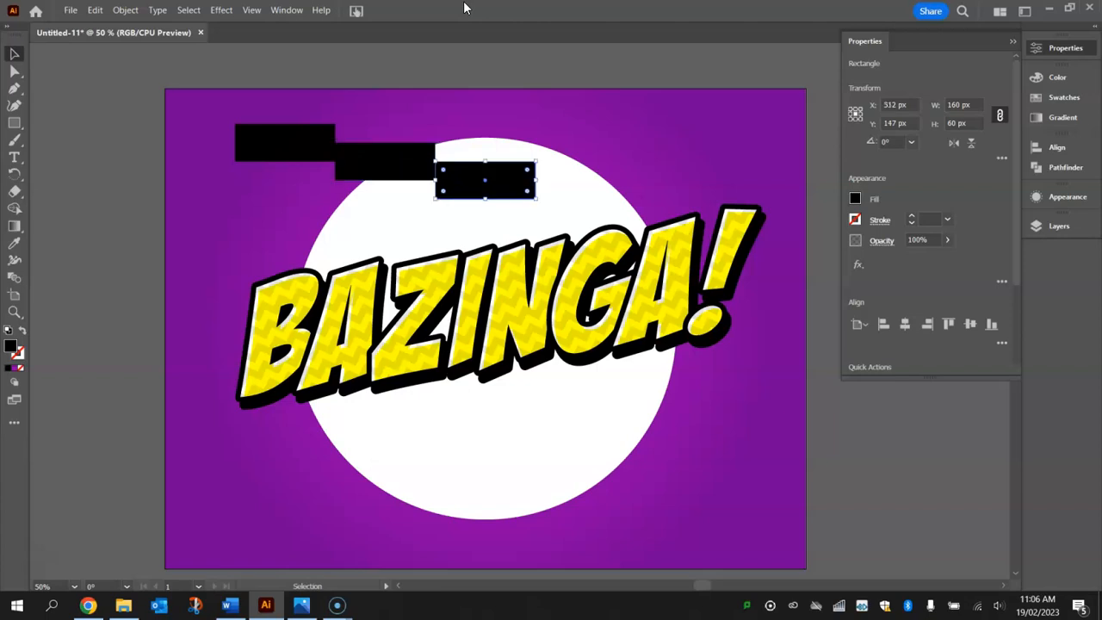
Repeat the rectangle's copy transformation three more times to extend the stepped row to six black rectangles
key(ctrl+d)
key(ctrl+d)
key(ctrl+d)
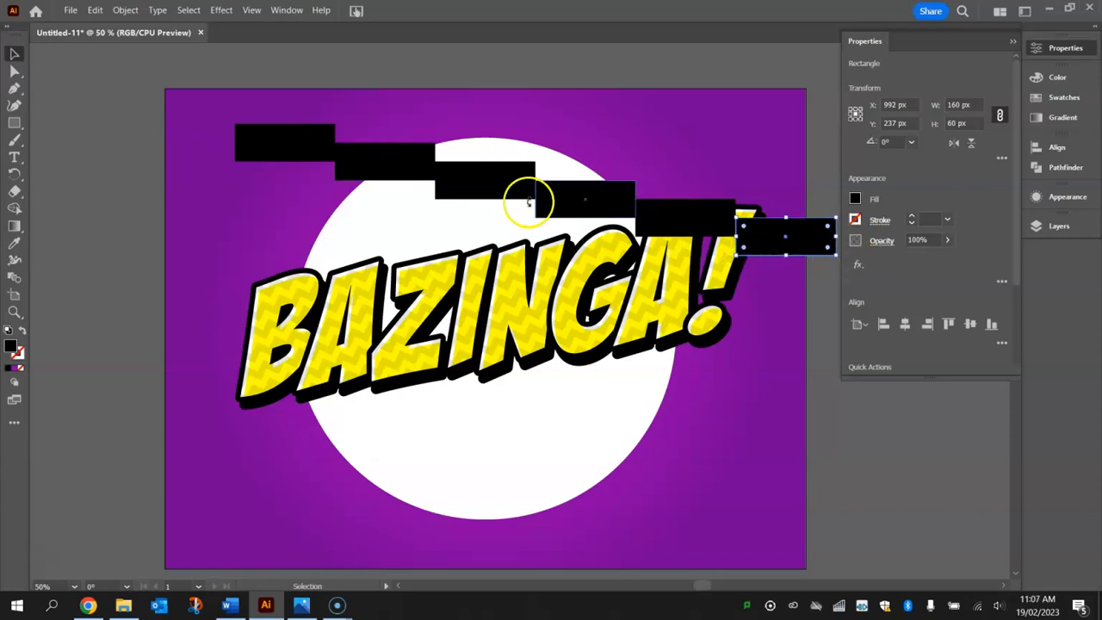
Enlarge the layer list so that all objects in Layer 1 fit without scrolling, and close it
click(1092, 229)
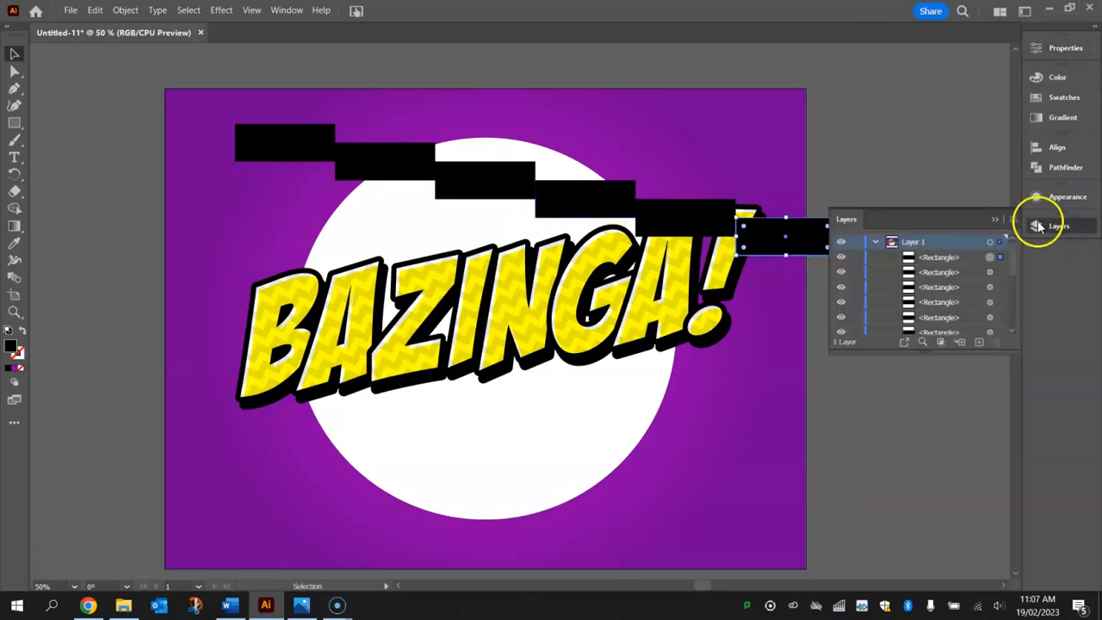
scroll(953, 288, down, 2)
drag(855, 258, 854, 318)
scroll(879, 300, down, 1)
scroll(979, 286, up, 5)
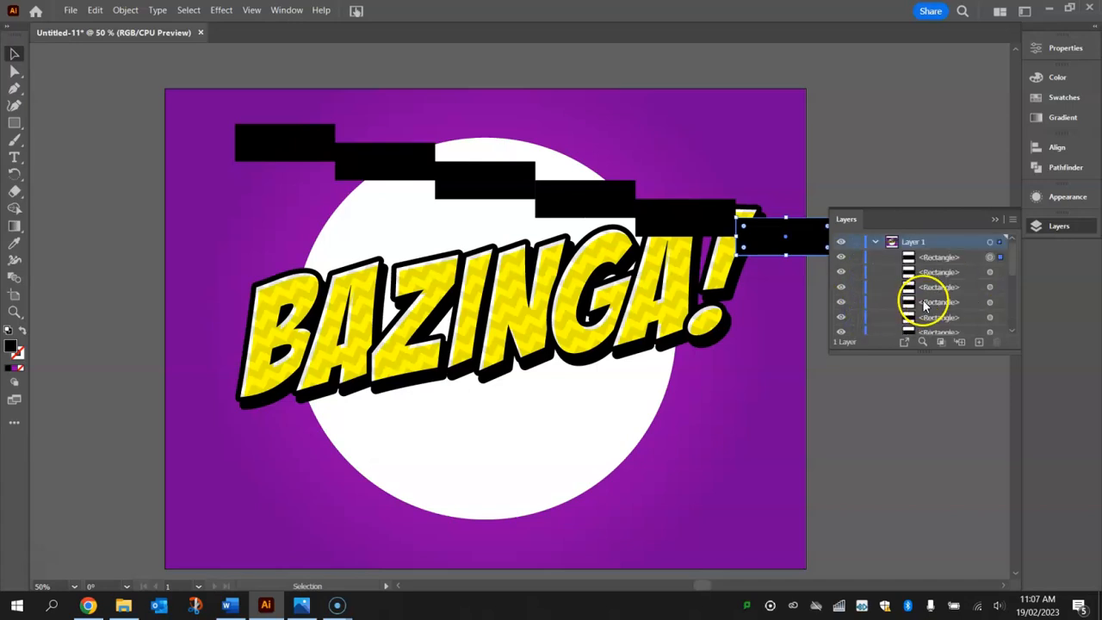
drag(926, 348, 927, 517)
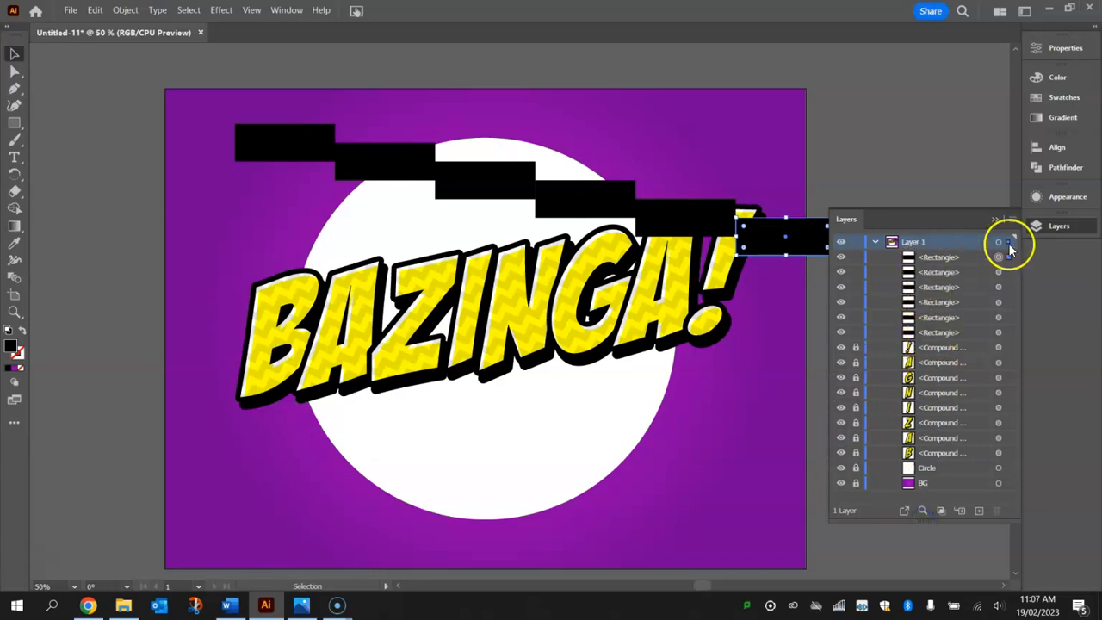
click(1050, 226)
Select all six black rectangles and unite them into one shape
drag(839, 277, 254, 72)
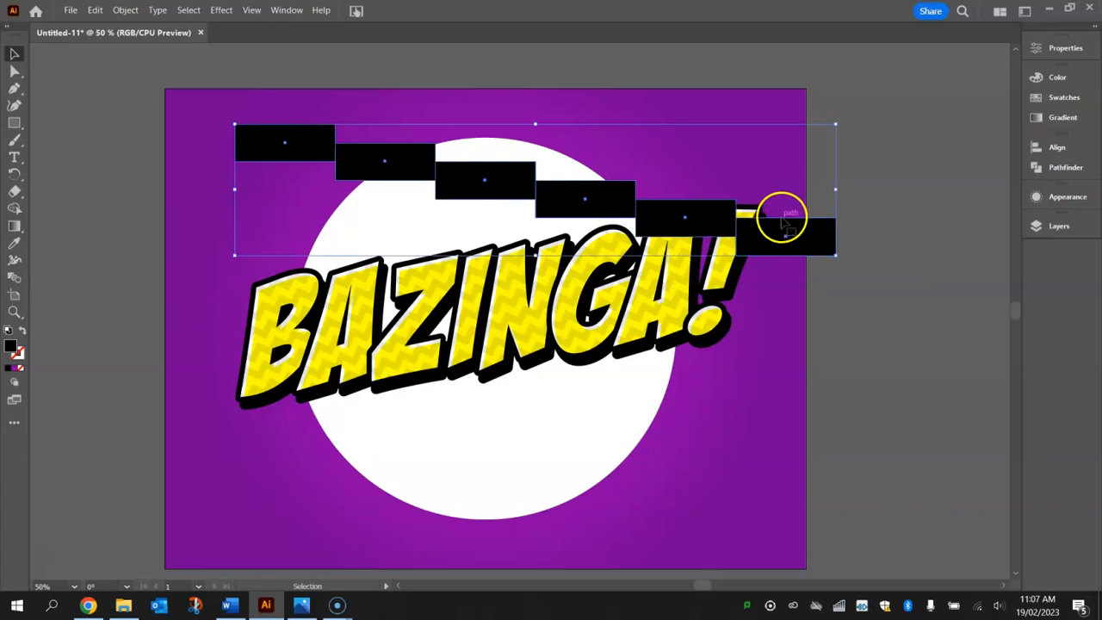
click(1061, 168)
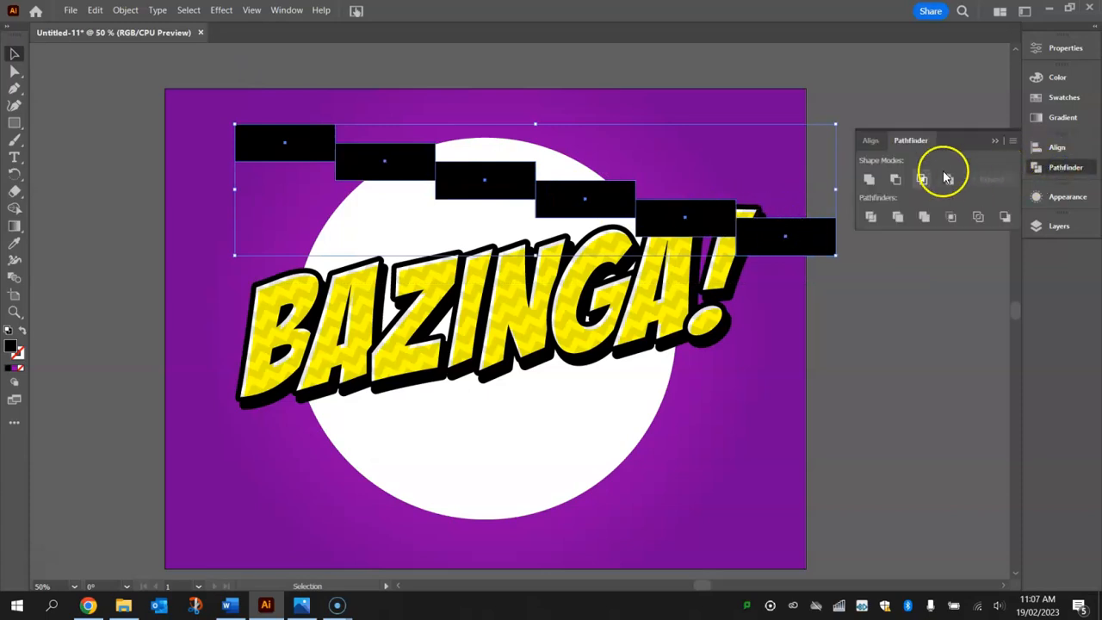
click(868, 181)
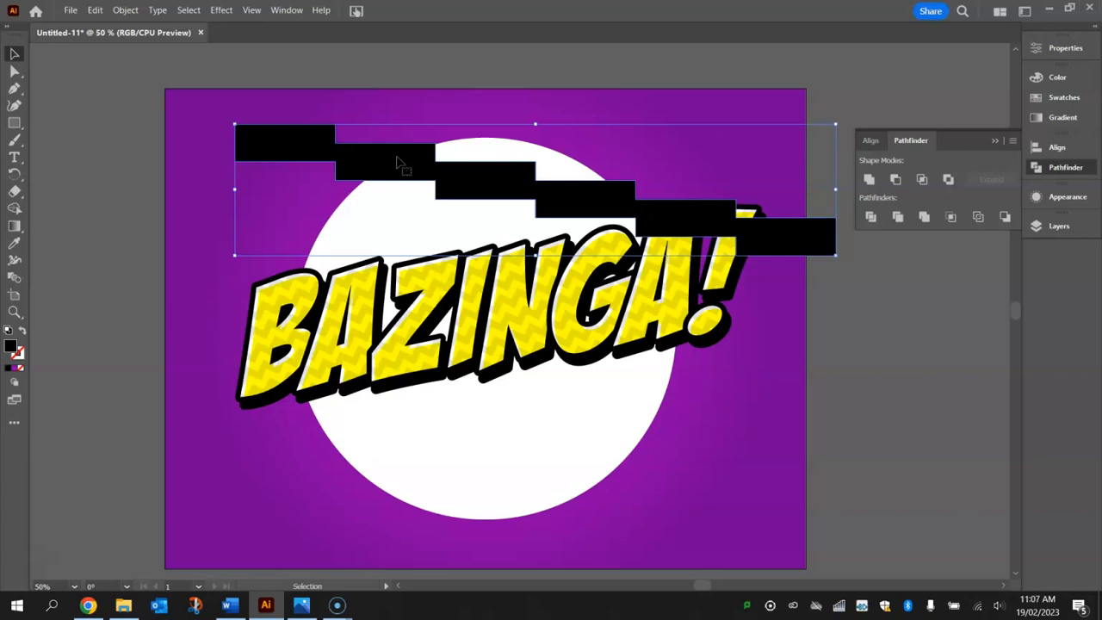
Shear the united stepped shape horizontally by 35° with Transform Patterns enabled
right_click(472, 183)
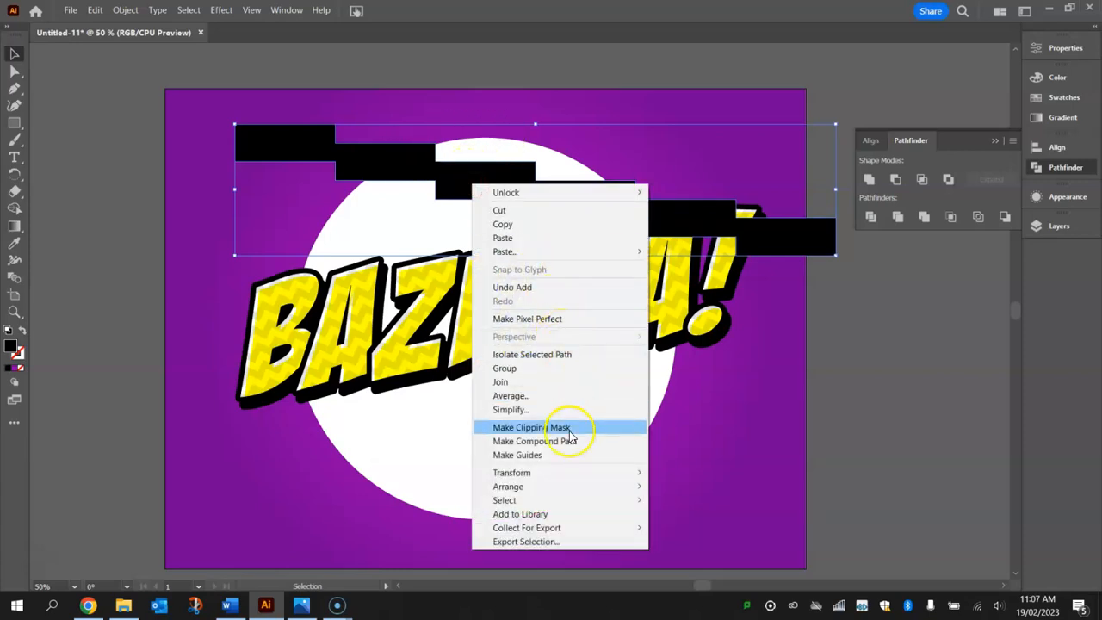
mouse_move(560, 477)
click(701, 545)
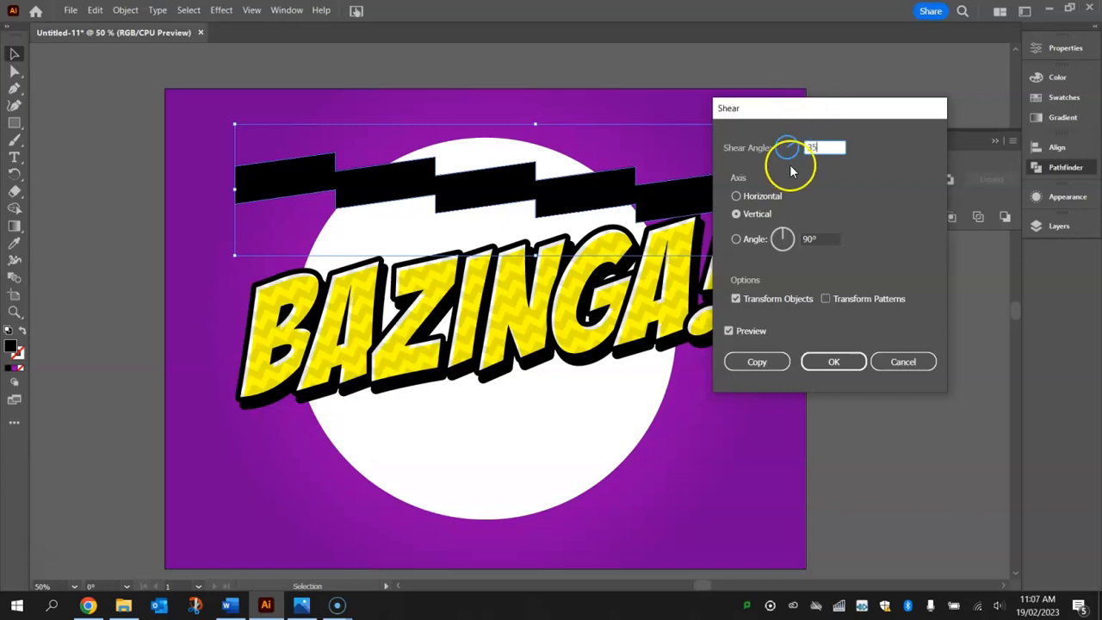
click(761, 195)
drag(793, 108, 913, 73)
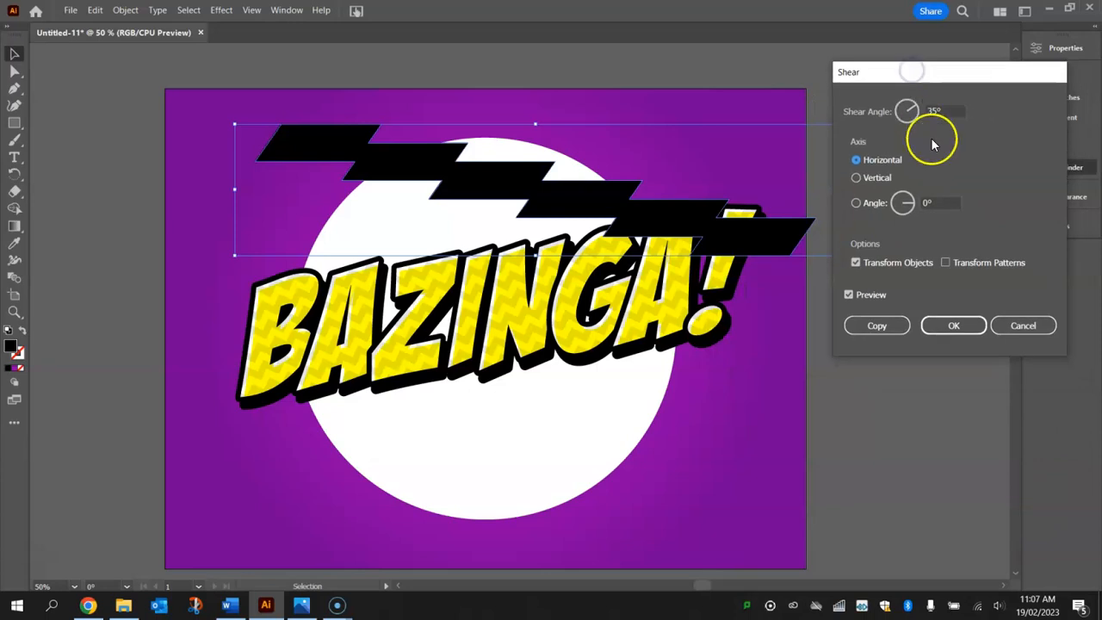
click(963, 265)
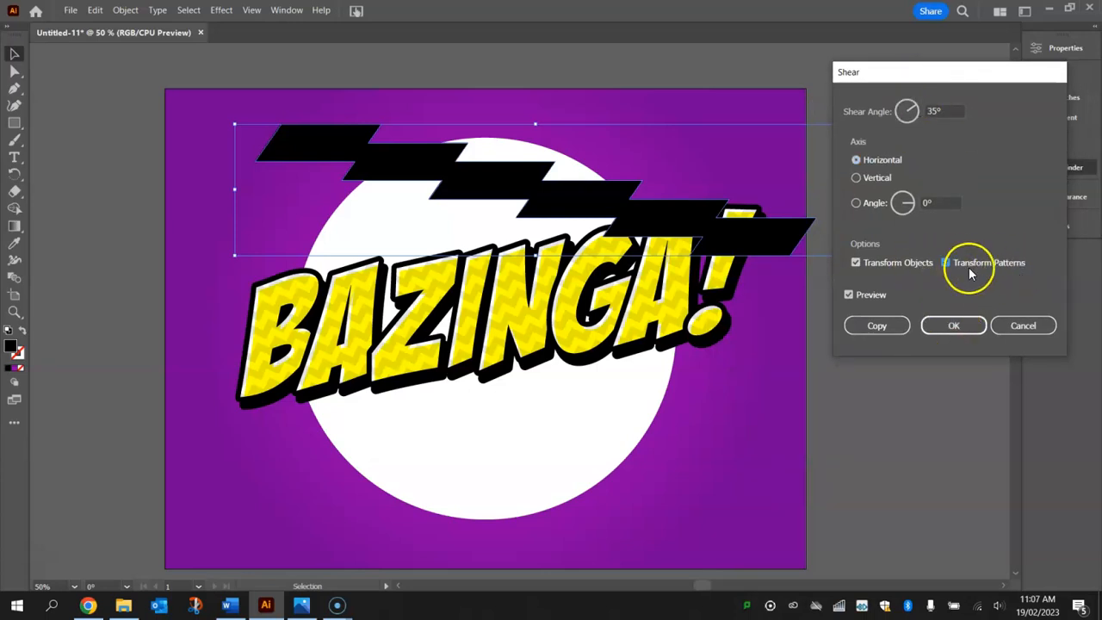
click(955, 325)
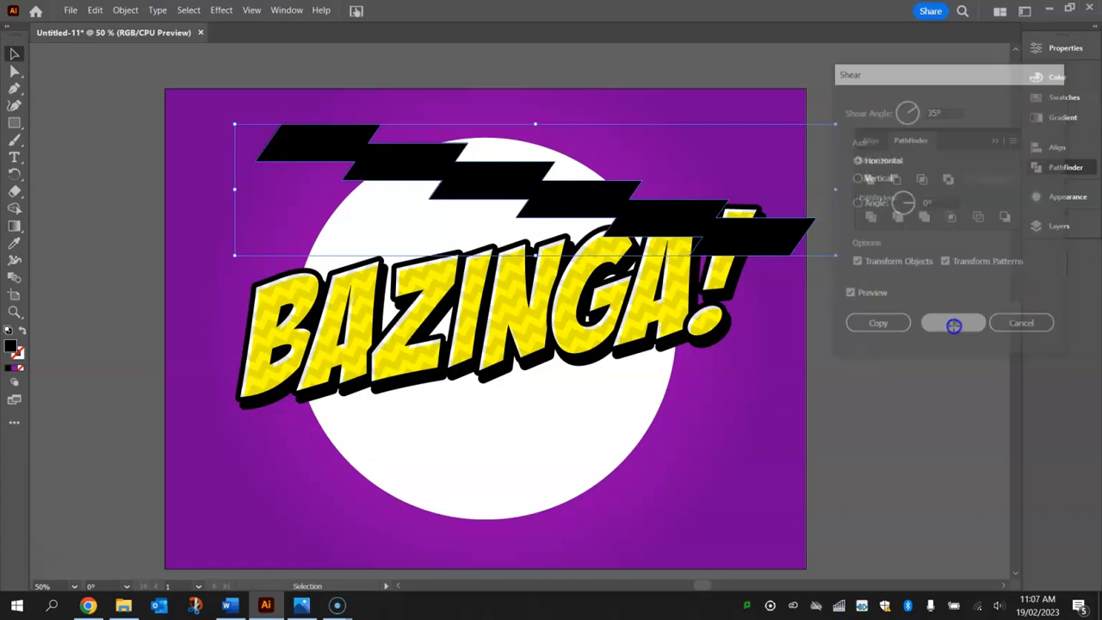
Shear the stepped shape vertically by -20° and move it below the BAZINGA! lettering
right_click(564, 190)
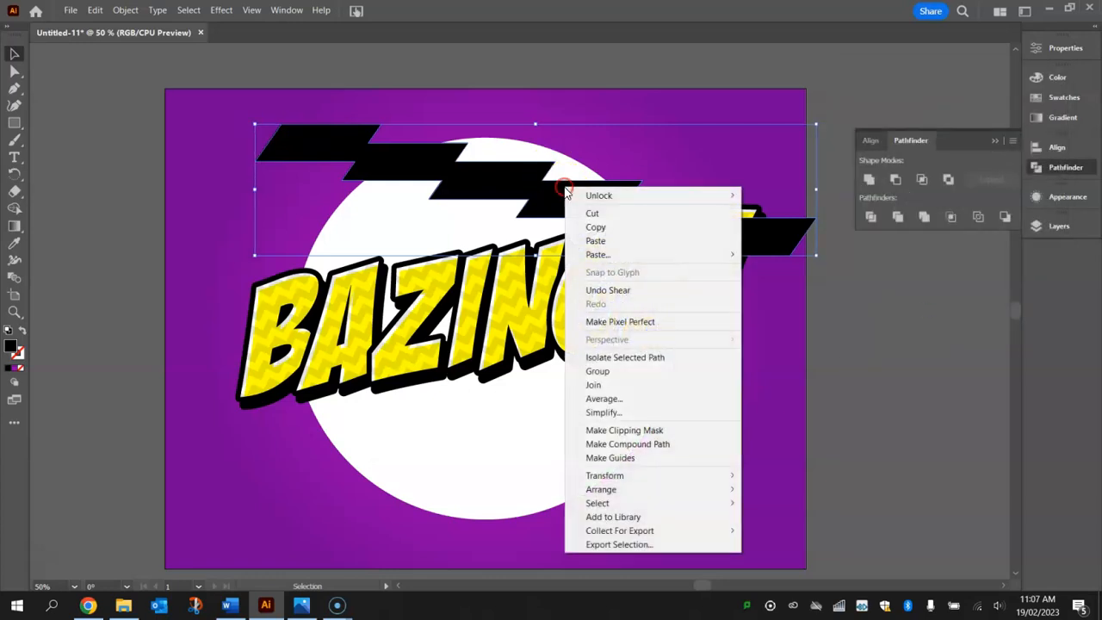
mouse_move(670, 475)
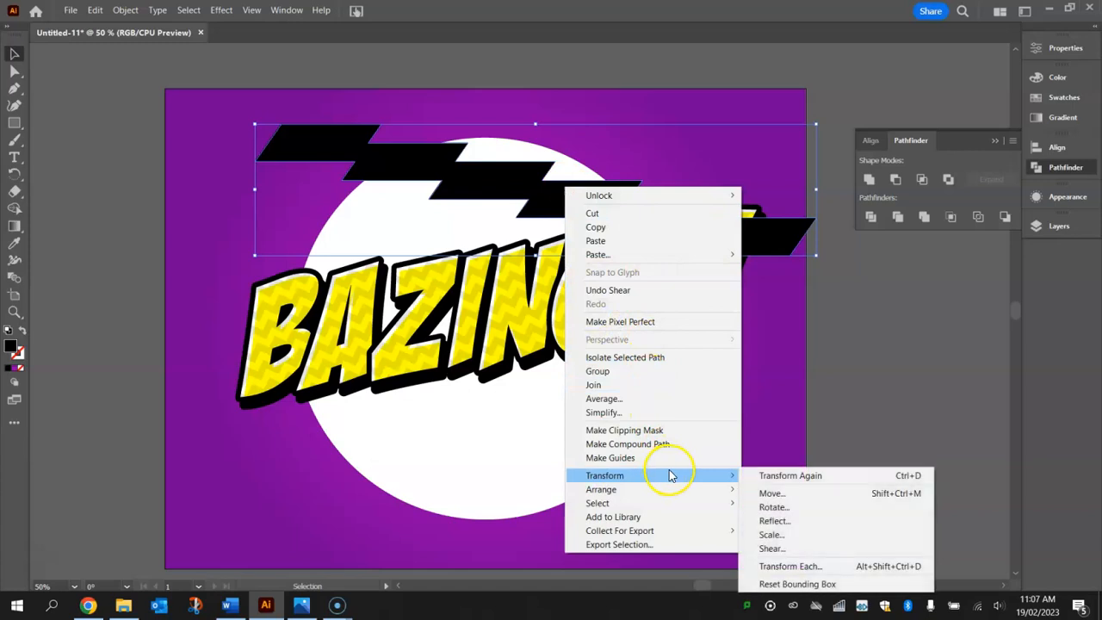
click(787, 549)
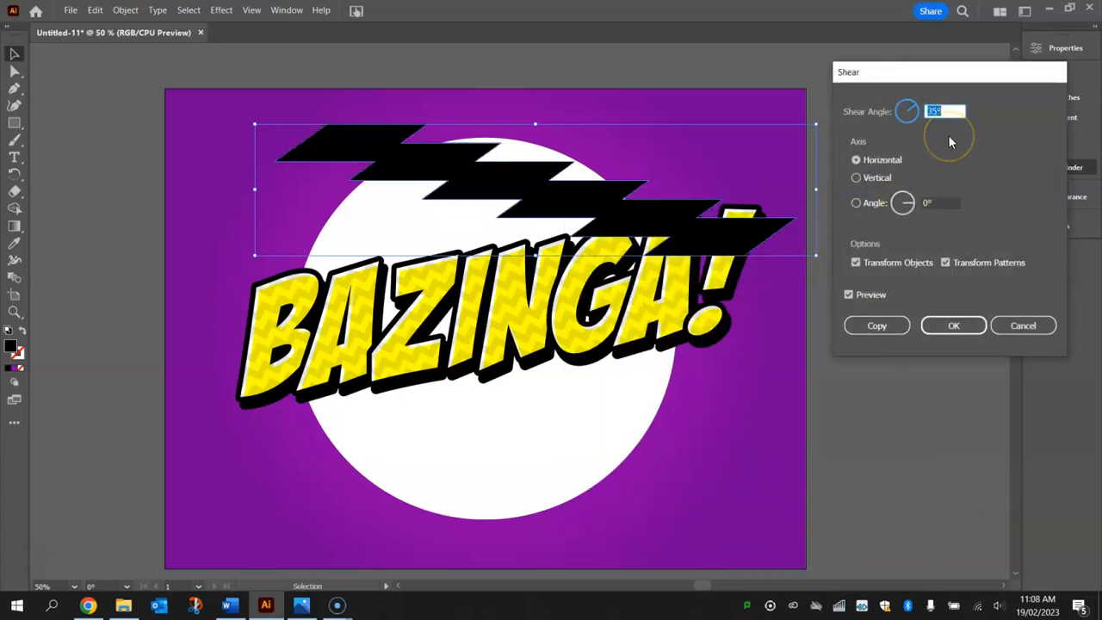
text(-20)
key(Tab)
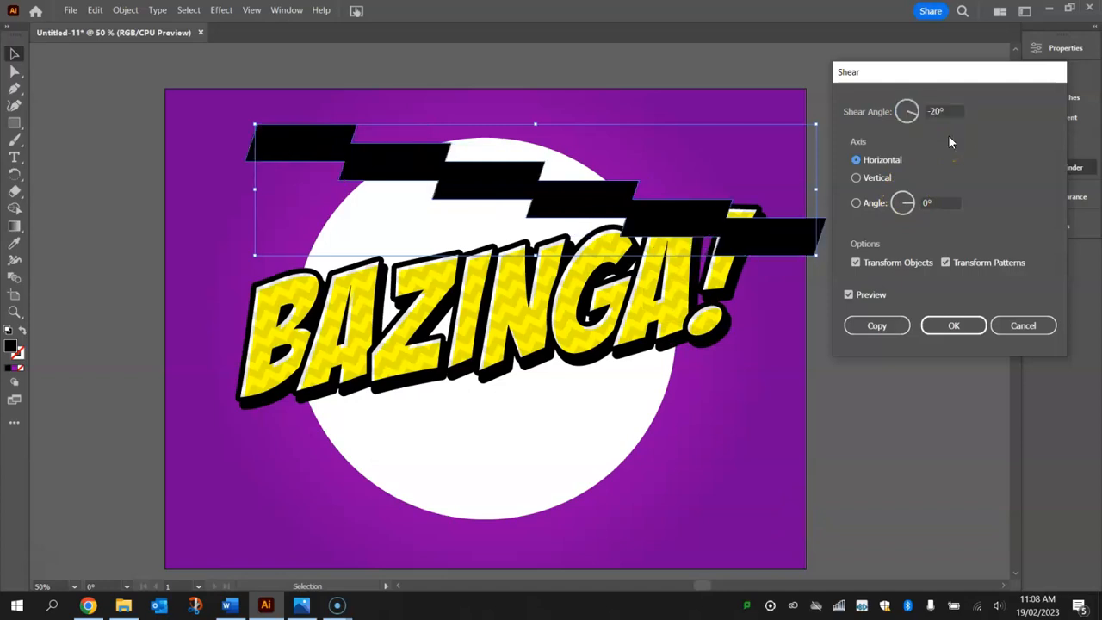
click(876, 178)
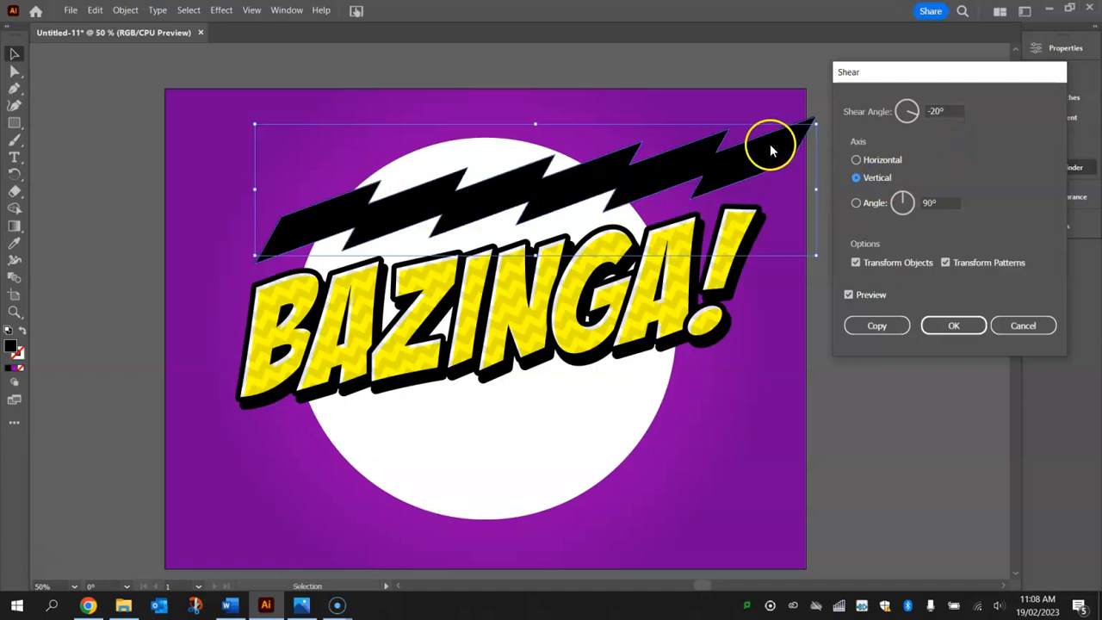
click(962, 328)
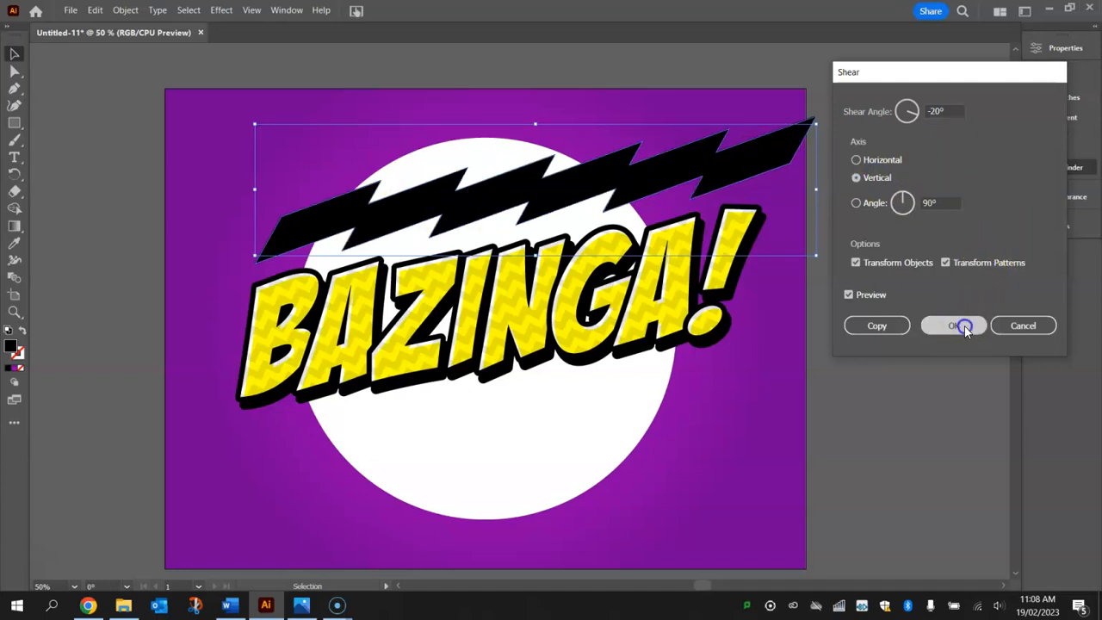
drag(594, 186, 542, 445)
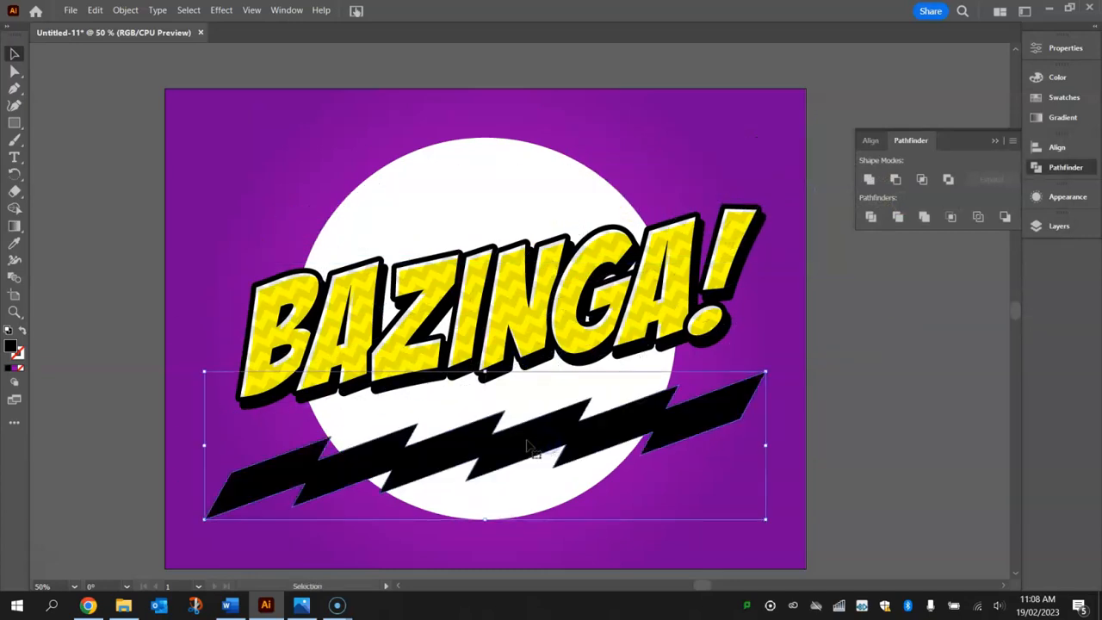
Delete the blunt corner anchor point at each end of the black zigzag shape, using the Direct Selection tool
key(ctrl+plus)
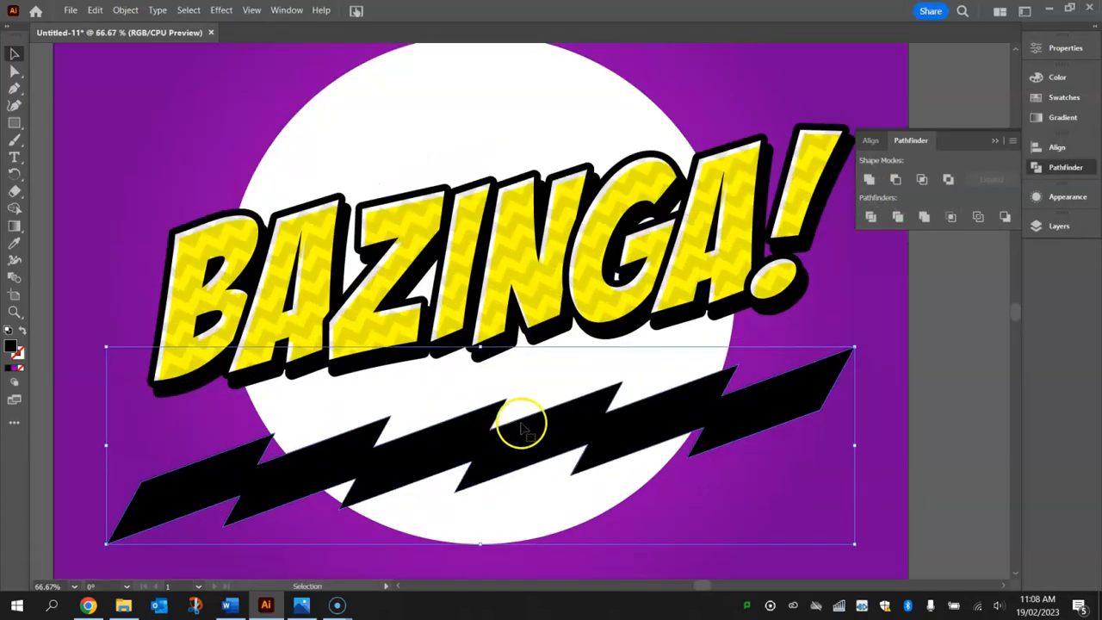
click(12, 73)
click(76, 78)
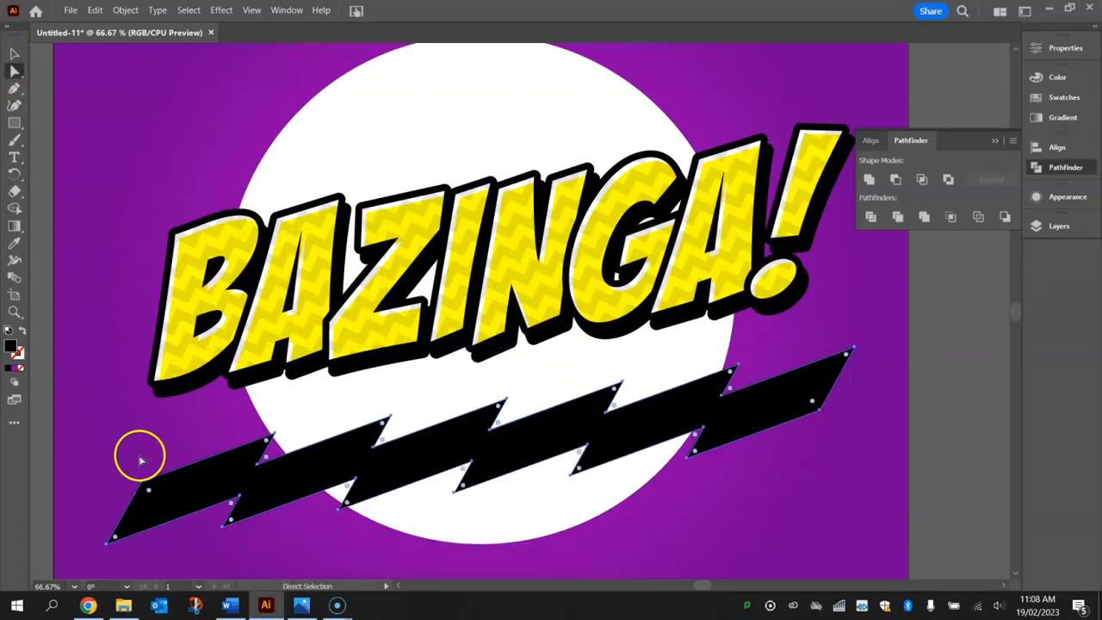
click(142, 480)
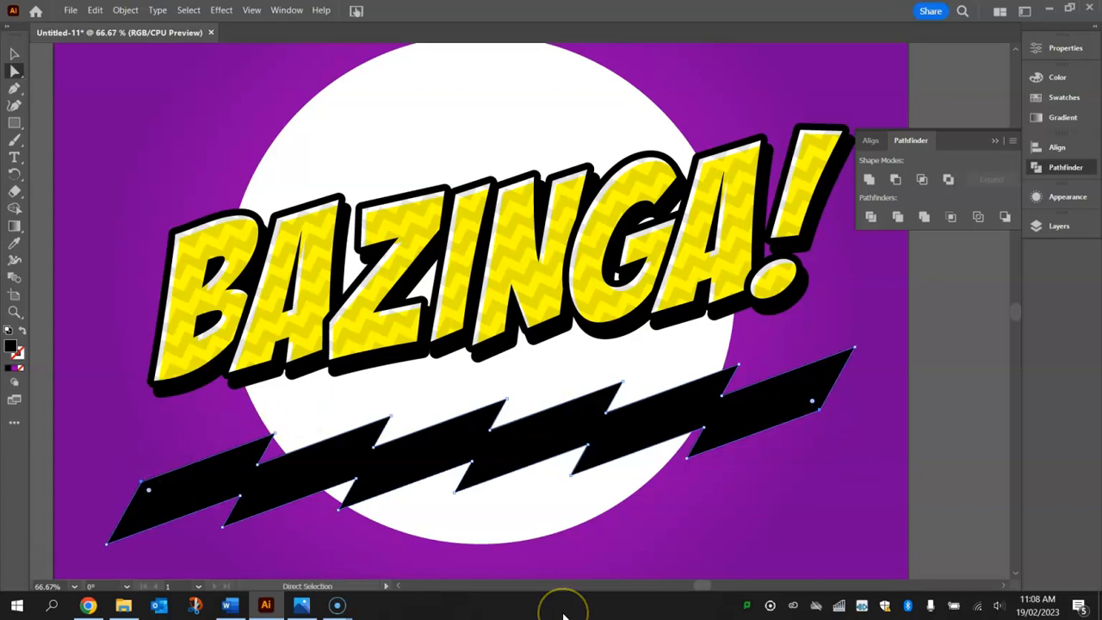
key(ctrl+z)
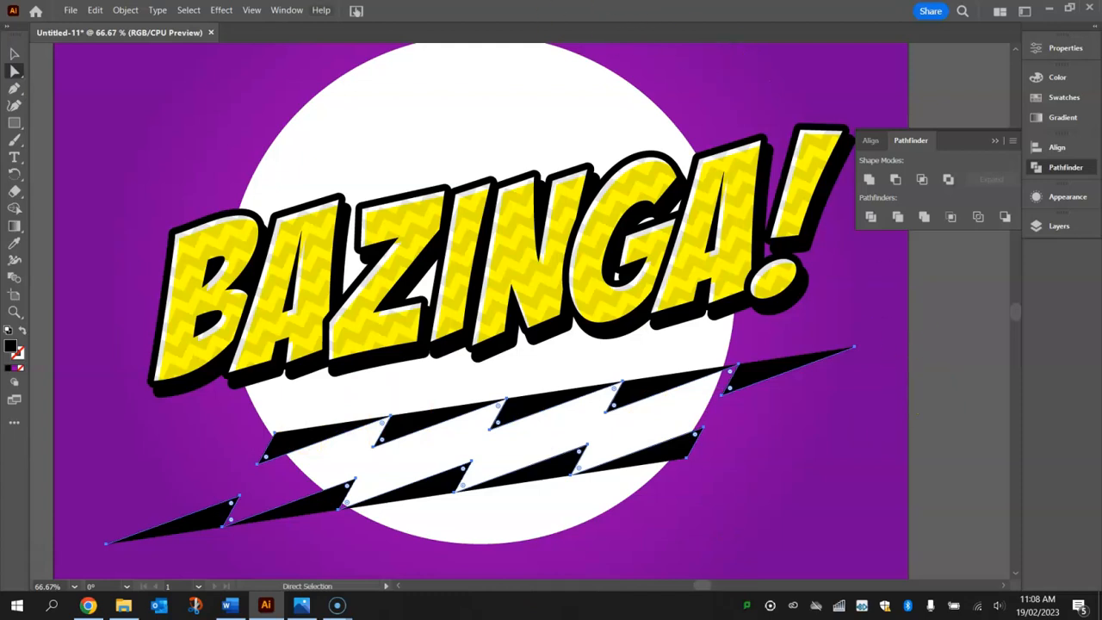
Join the open path segments twice to close the zigzag shape into a lightning bolt with pointed ends
click(122, 11)
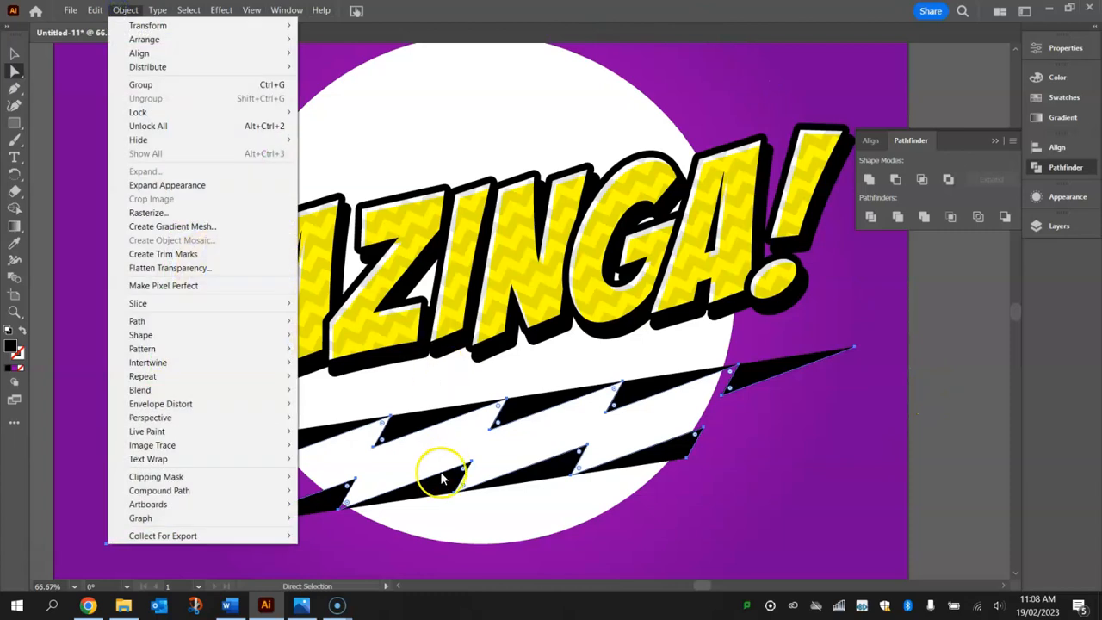
mouse_move(196, 57)
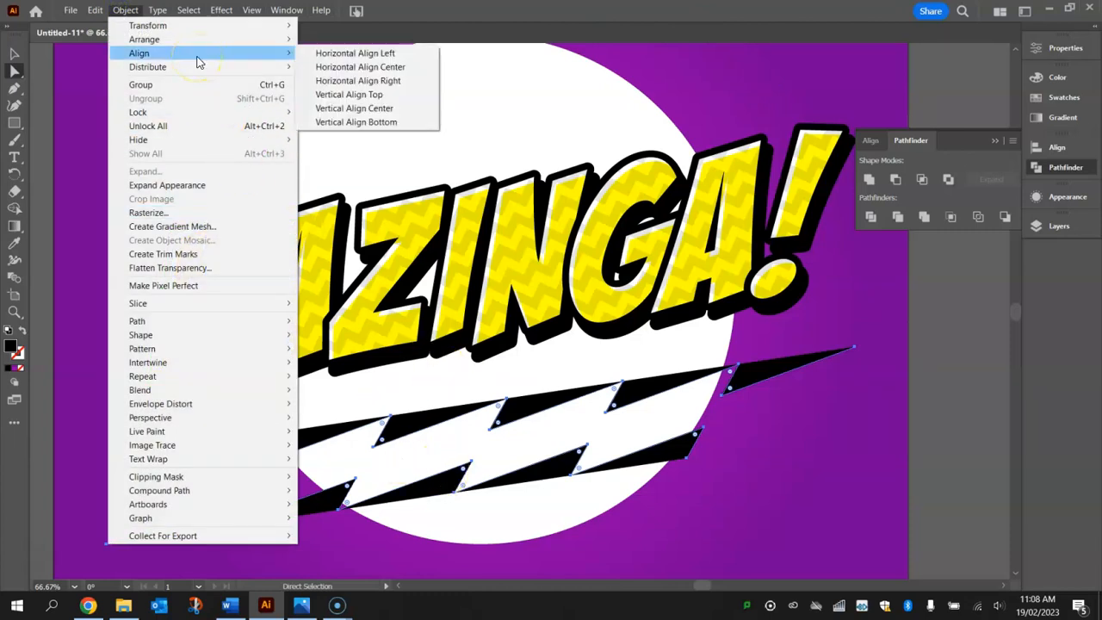
mouse_move(192, 322)
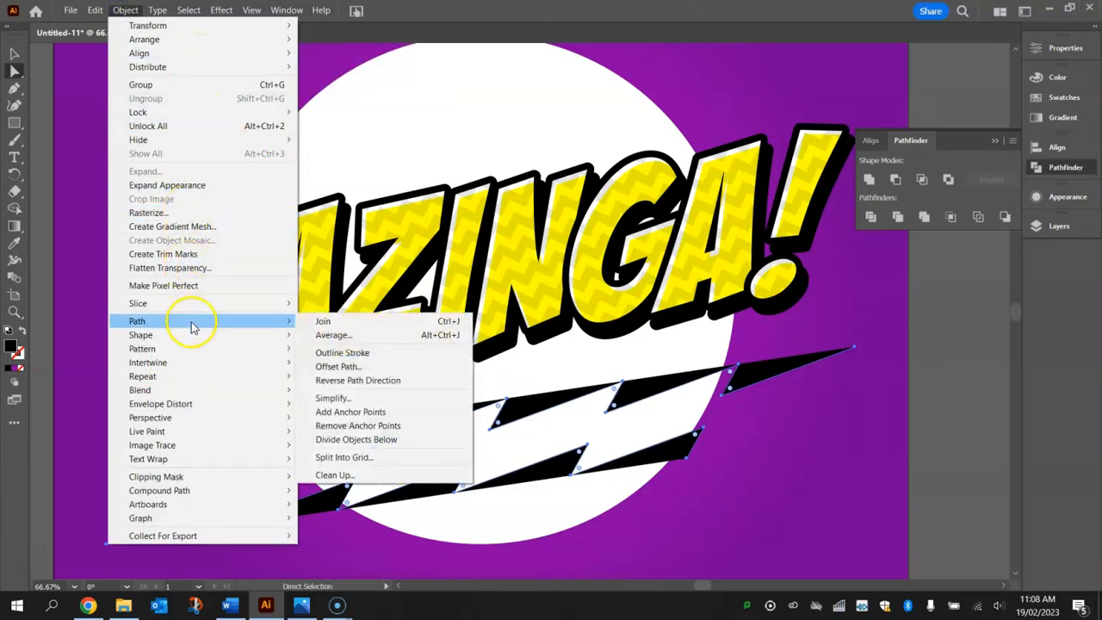
click(344, 322)
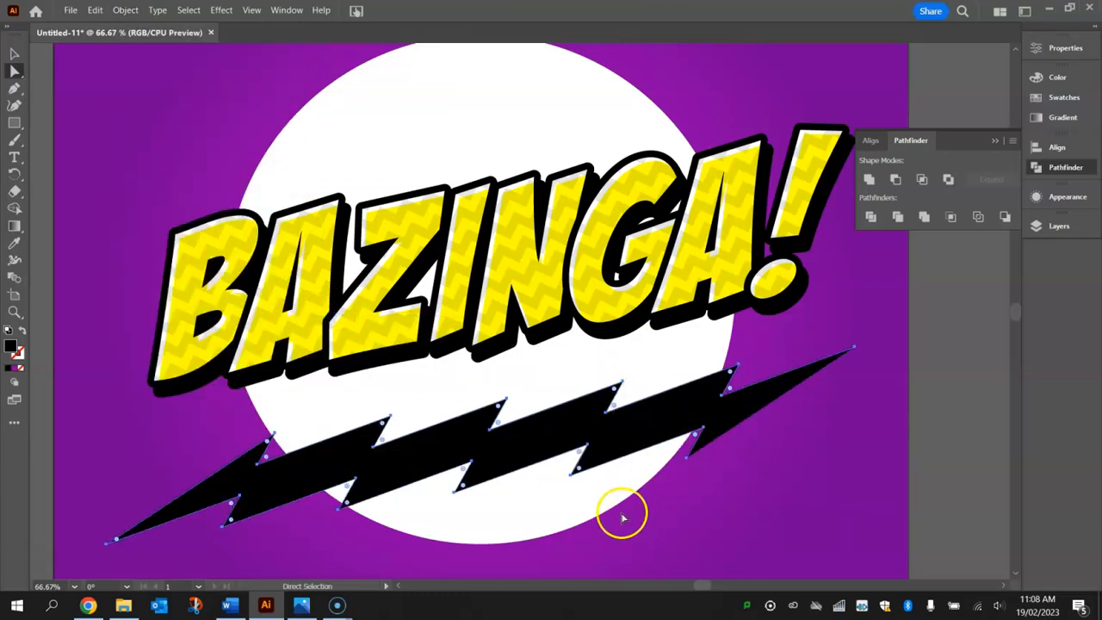
click(125, 9)
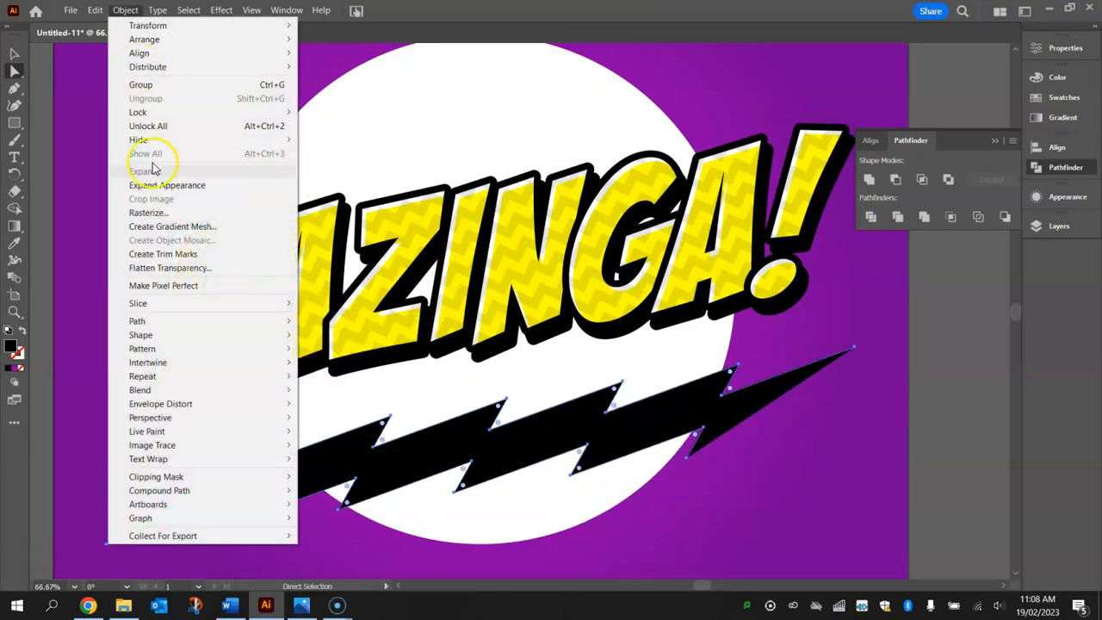
mouse_move(187, 321)
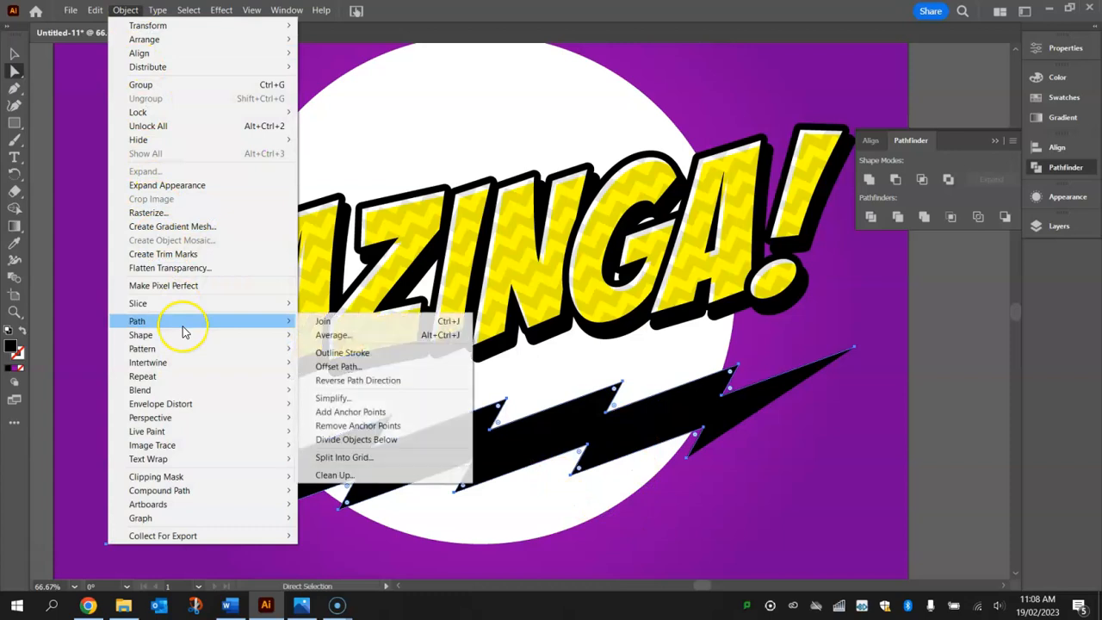
click(317, 323)
Scale the whole lightning bolt down slightly, centre it beneath the lettering over the white circle, and deselect it
click(14, 54)
click(142, 90)
click(699, 432)
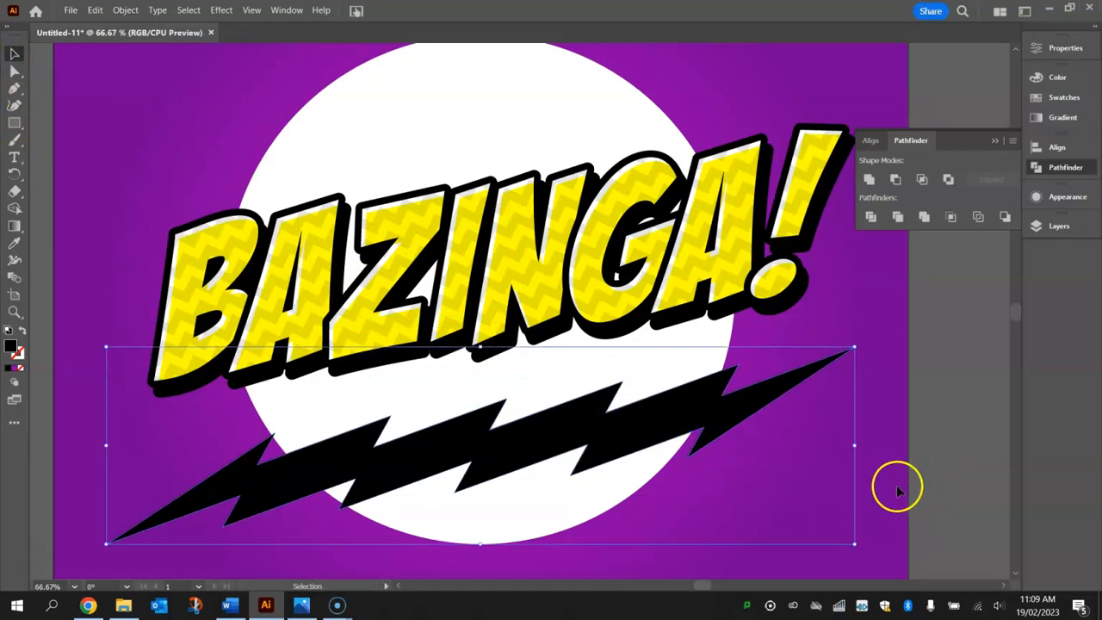
alt+scroll(895, 360, down, 1)
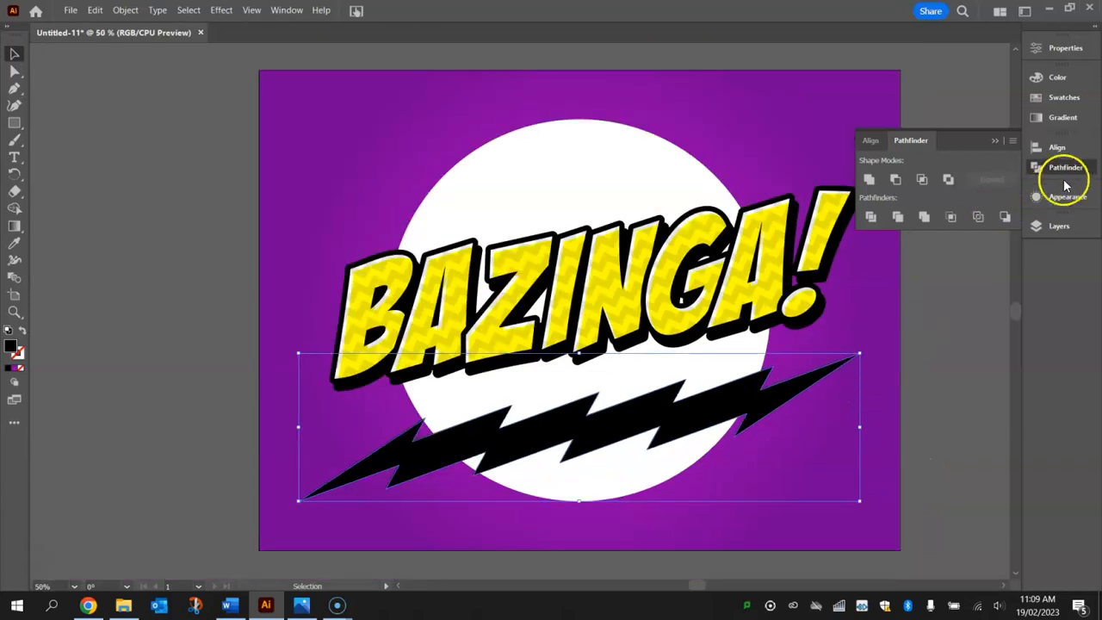
click(1064, 169)
drag(859, 501, 821, 492)
drag(679, 411, 676, 396)
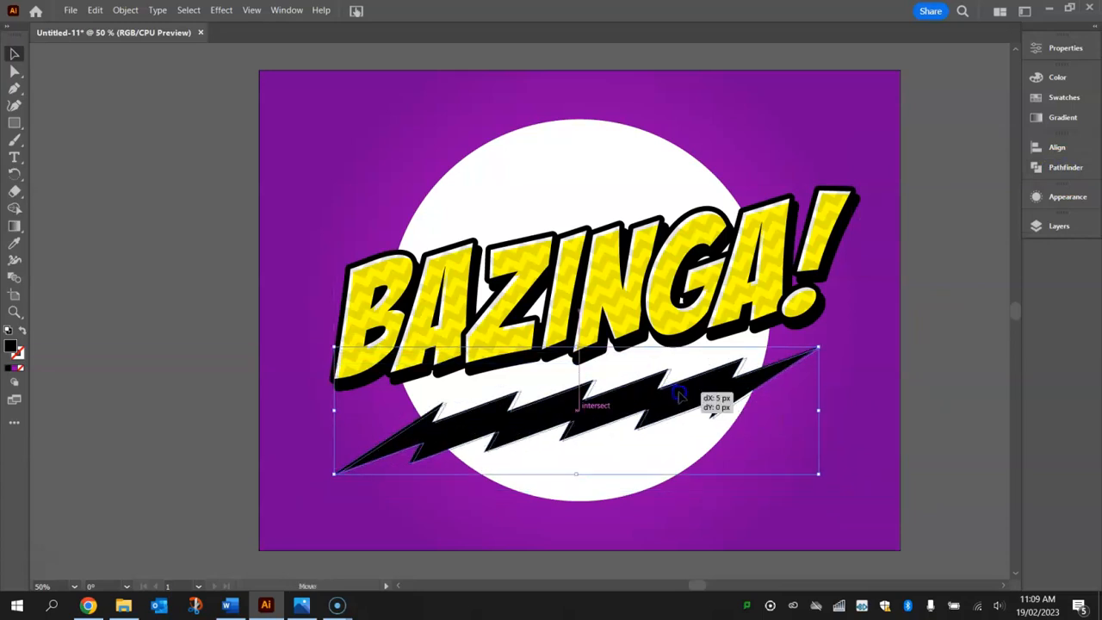
click(899, 249)
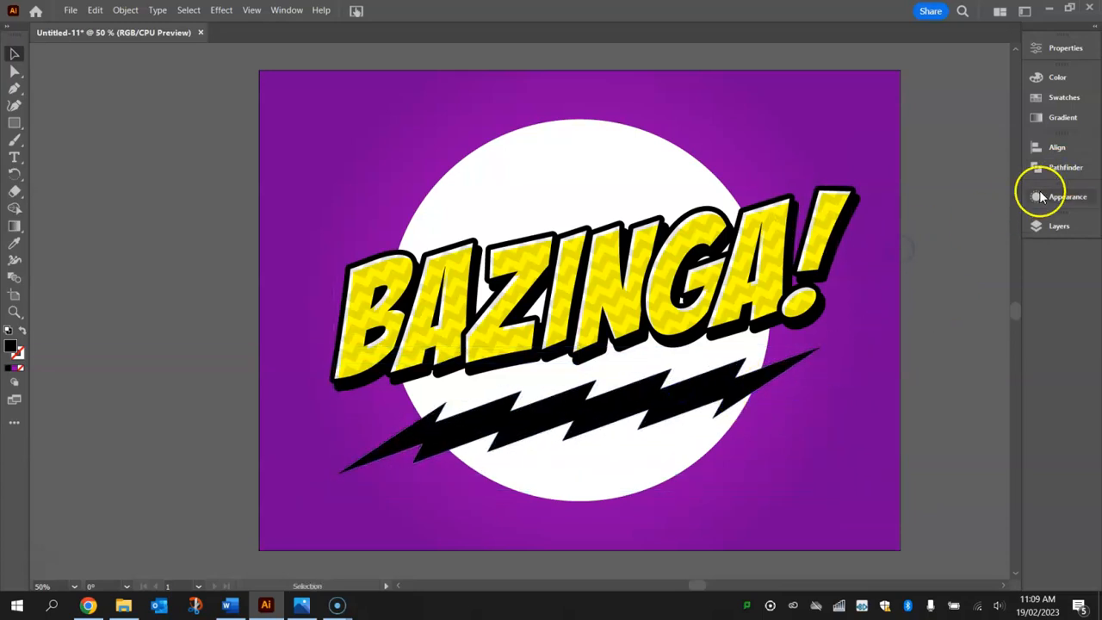
Unlock all the compound letter shapes of the BAZINGA! lettering, select them together and group them
click(1061, 224)
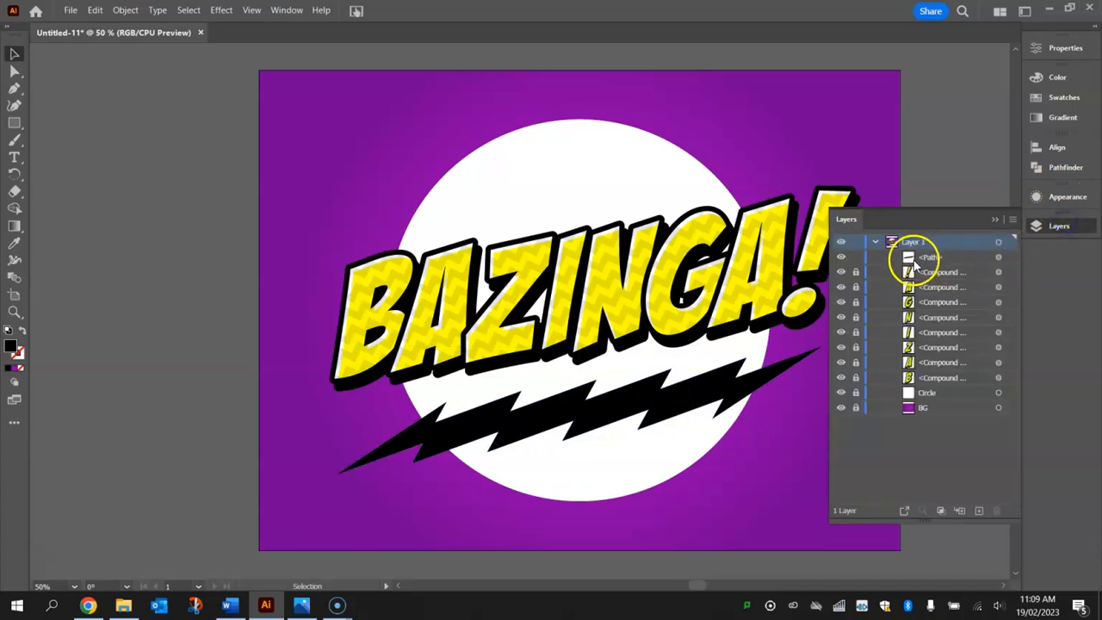
click(856, 273)
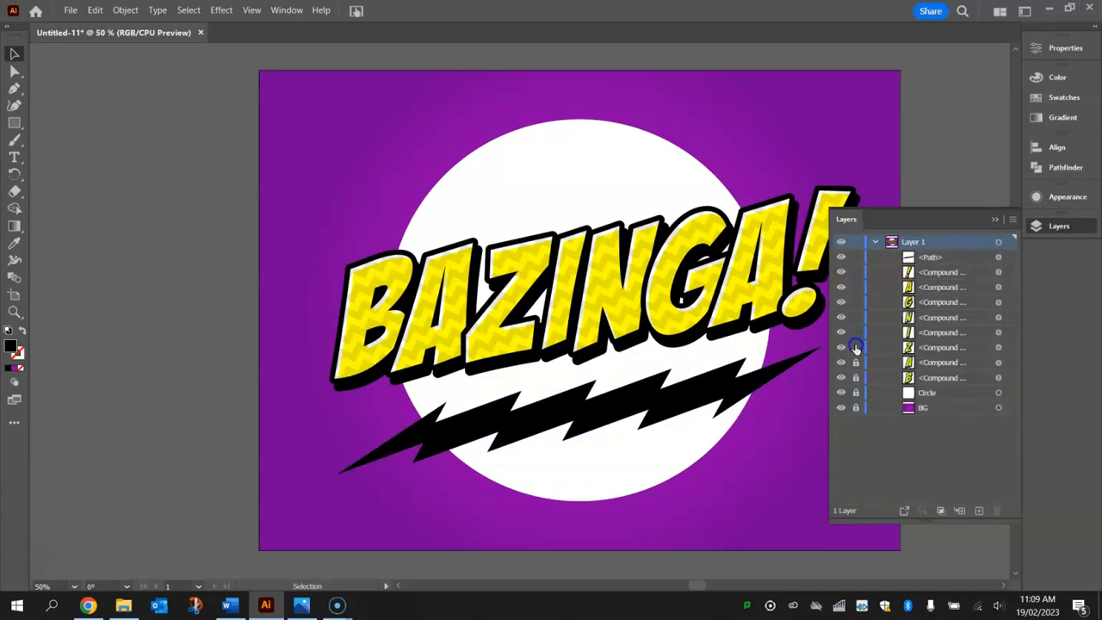
drag(890, 167, 296, 336)
key(a)
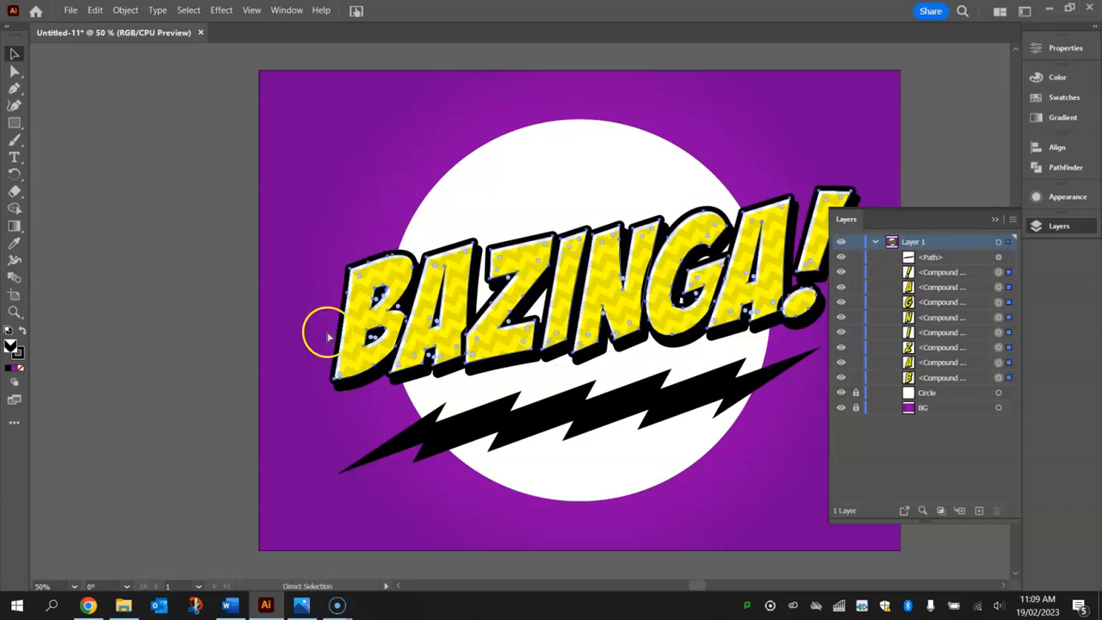
key(ctrl+g)
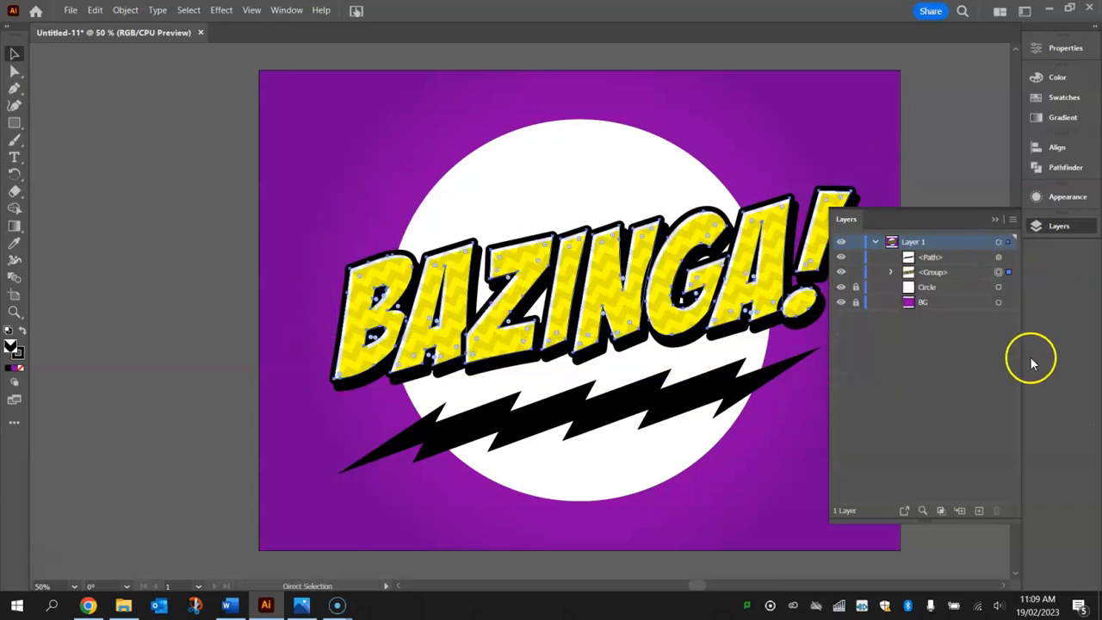
Rename the lettering group as Bazinga and the lightning bolt path as Bolt in the layer list
double_click(928, 272)
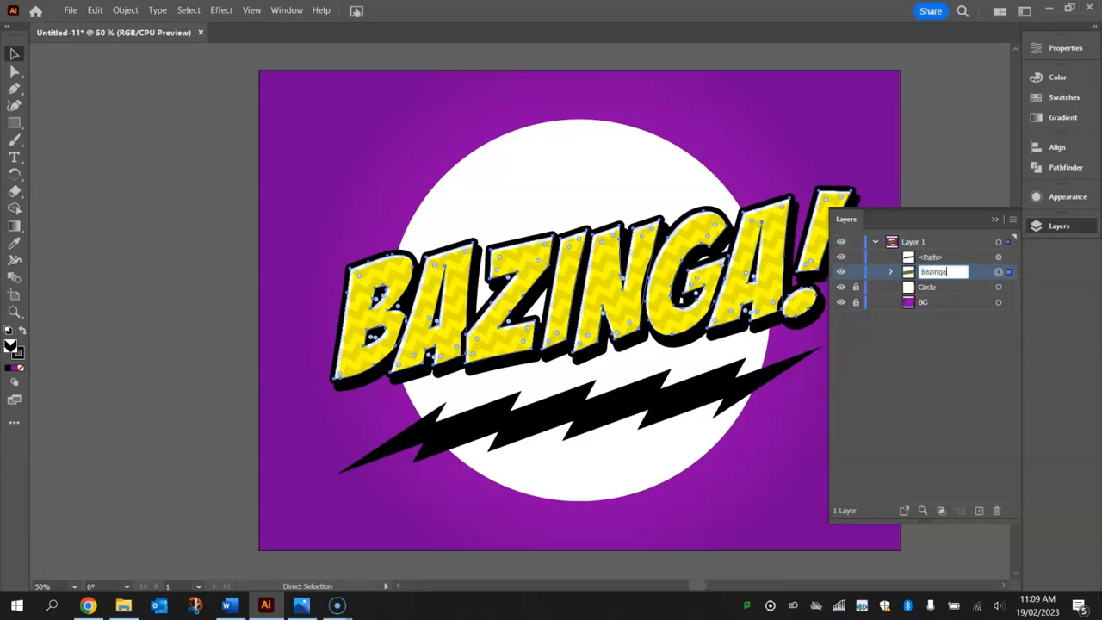
double_click(930, 257)
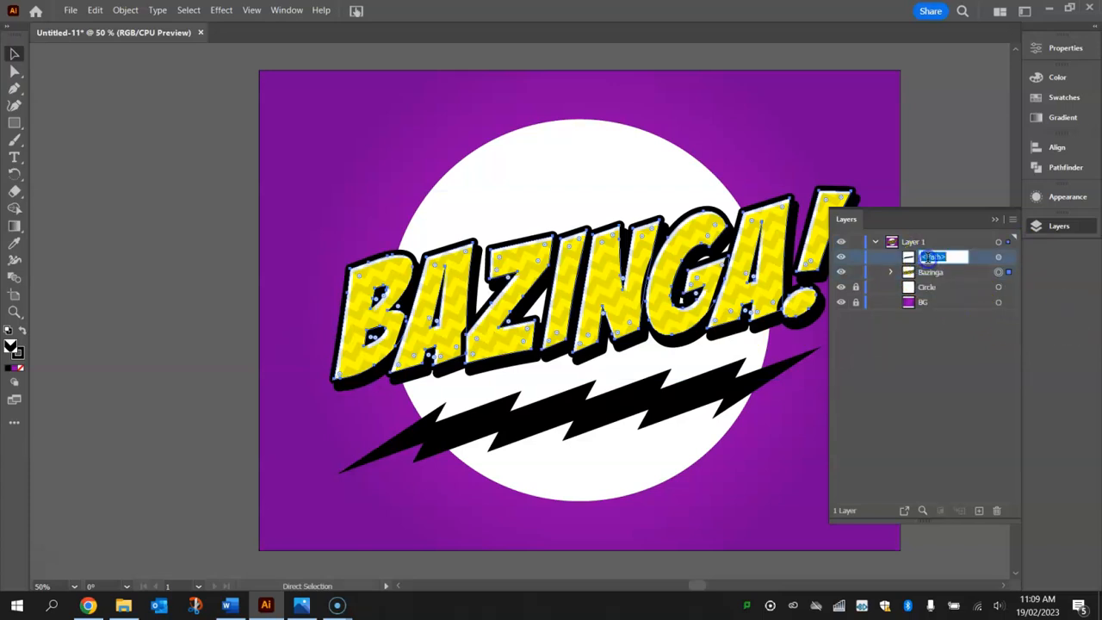
click(972, 399)
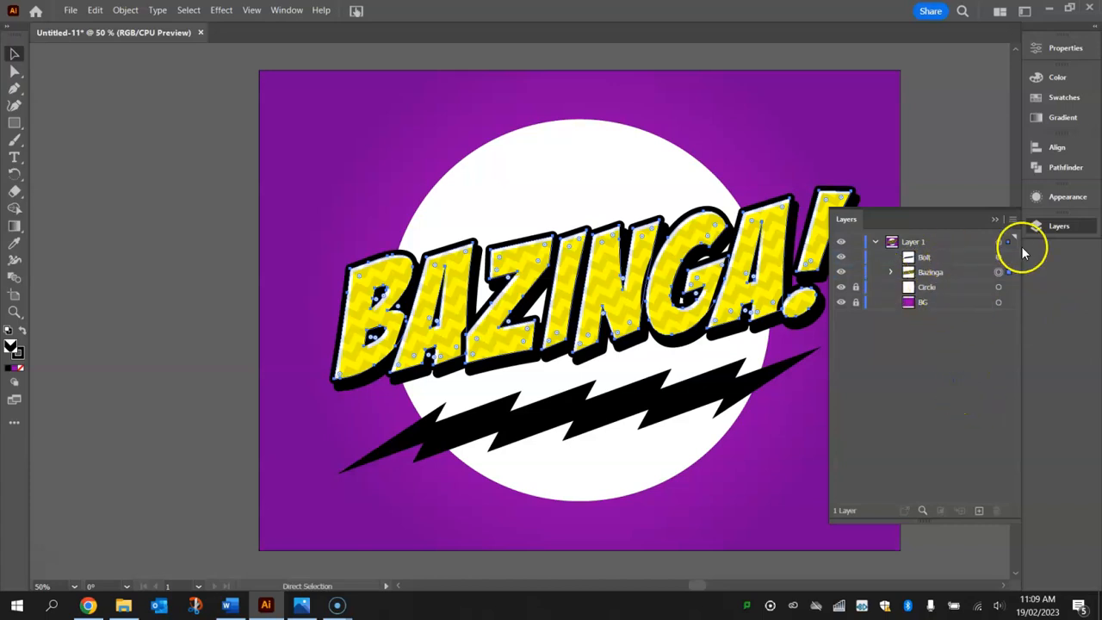
click(1060, 226)
Centre the grouped BAZINGA! lettering horizontally on the artboard
click(704, 276)
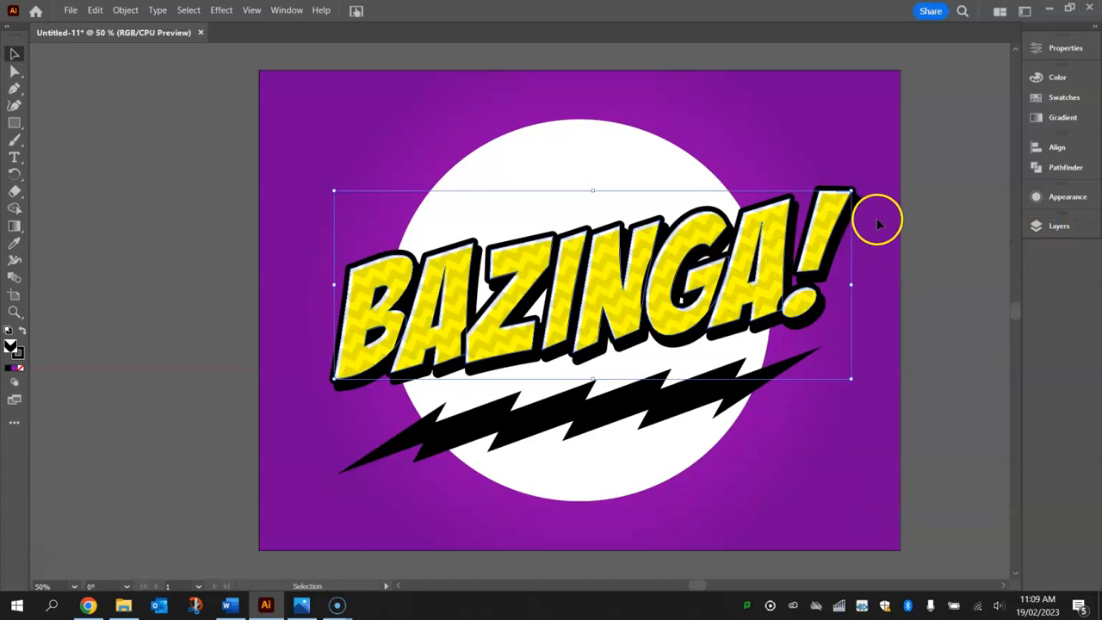
click(1042, 148)
click(889, 179)
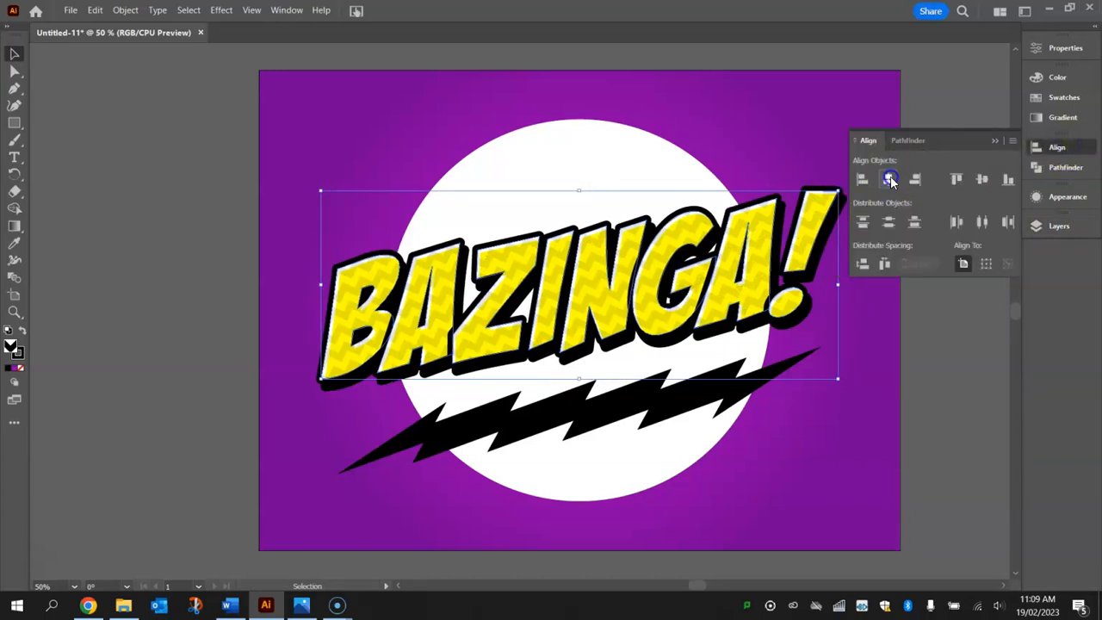
Centre the lightning bolt horizontally on the artboard, move it slightly up towards the lettering, and deselect it
click(615, 422)
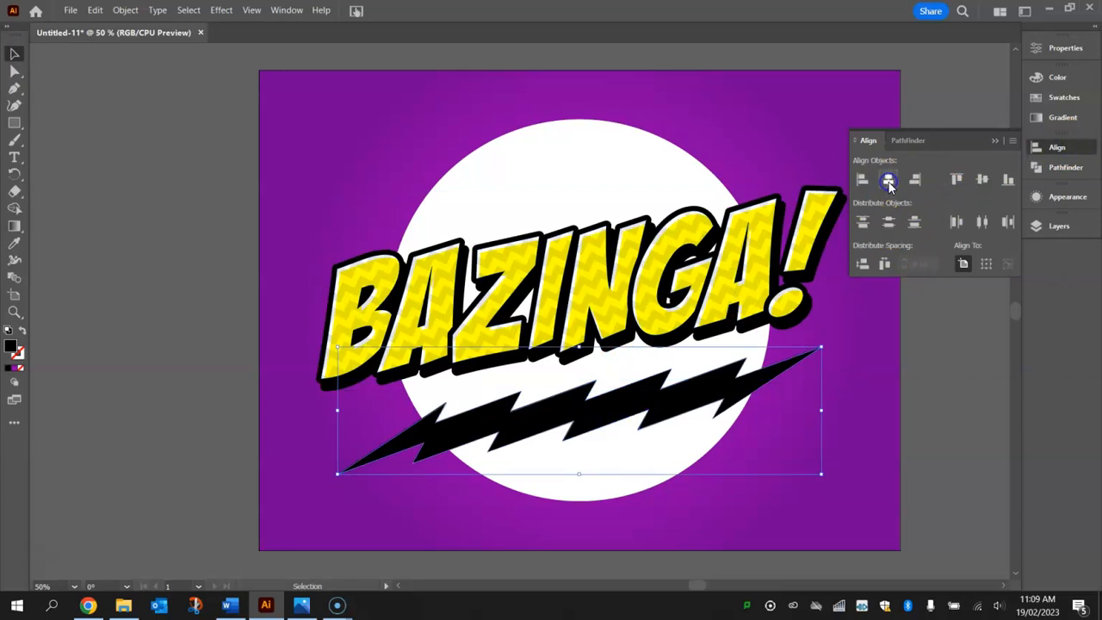
click(1052, 150)
drag(586, 406, 583, 396)
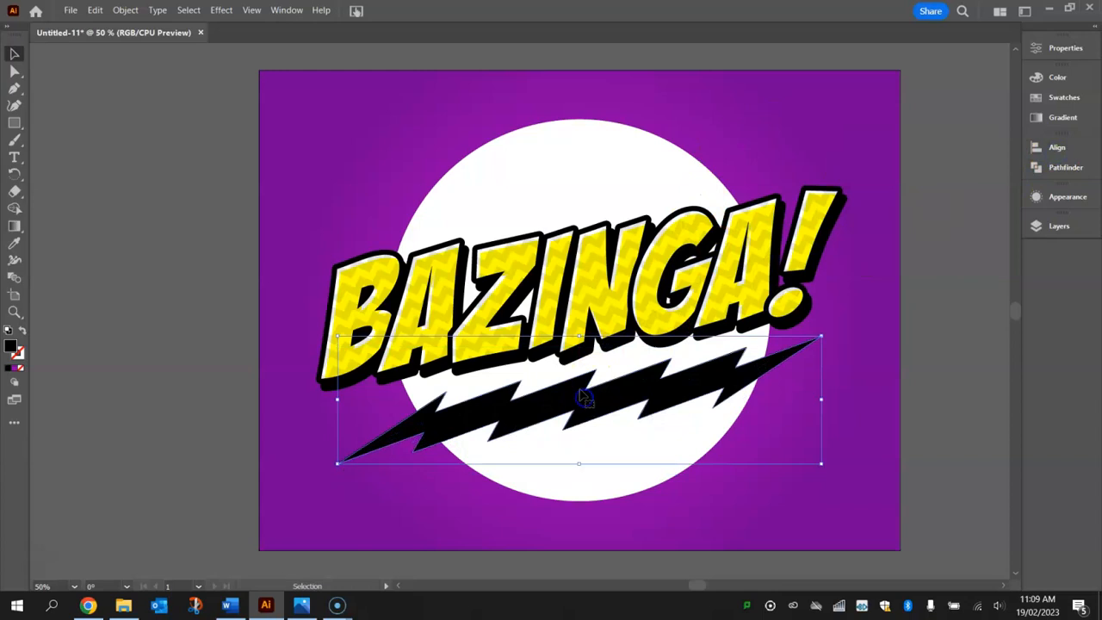
click(661, 148)
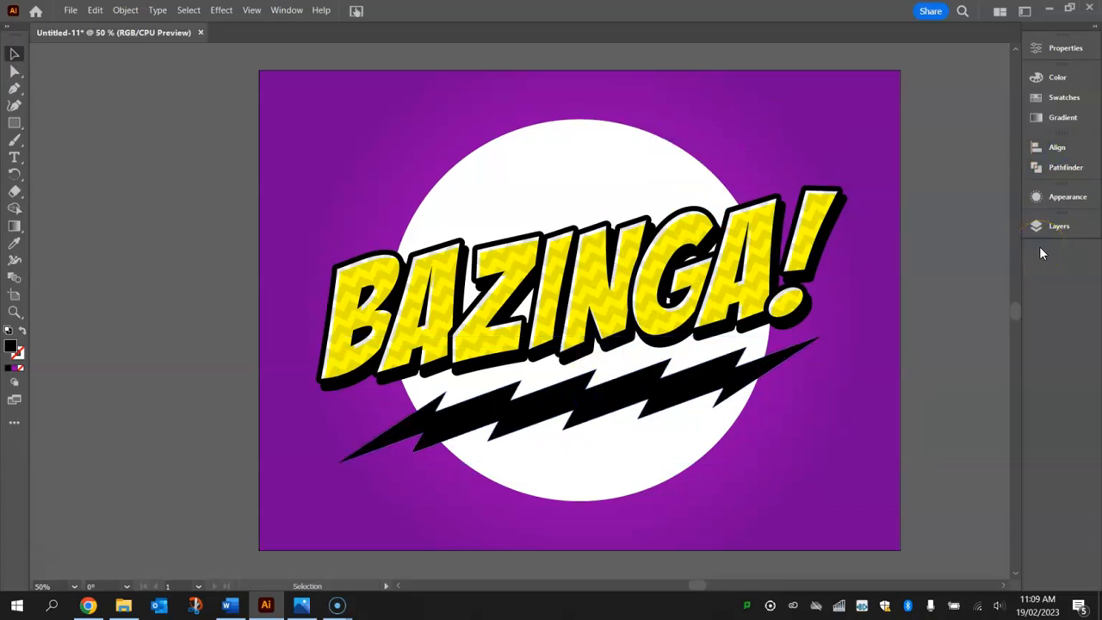